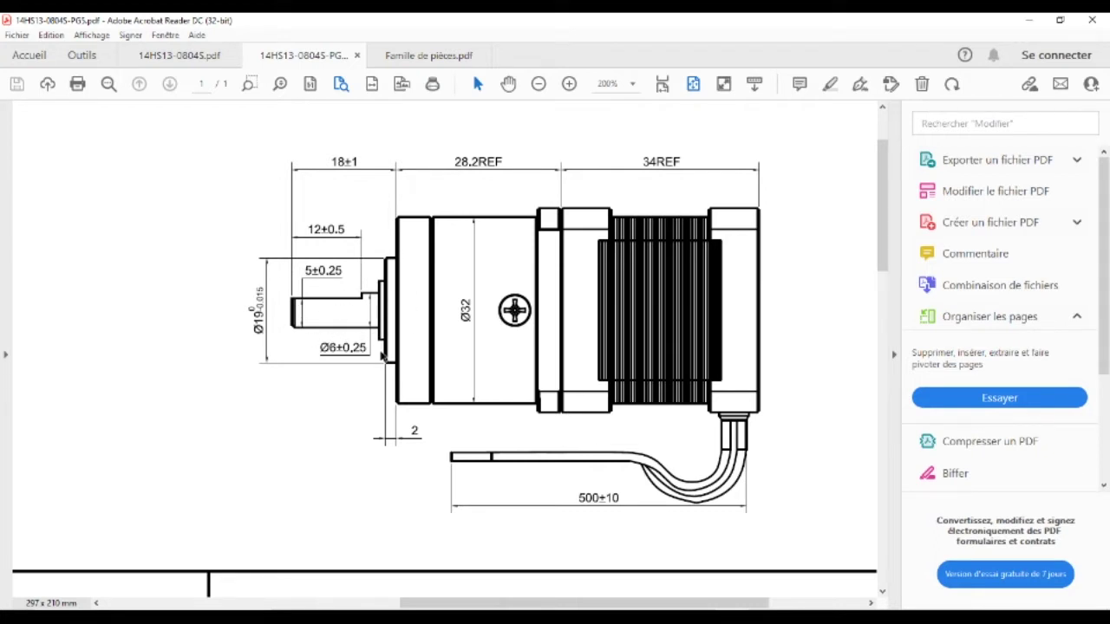
Examine the front and side views and their dimensions in the 14HS13-0804S-PG5 and 14HS13-0804S motor drawings.
drag(675, 607, 463, 577)
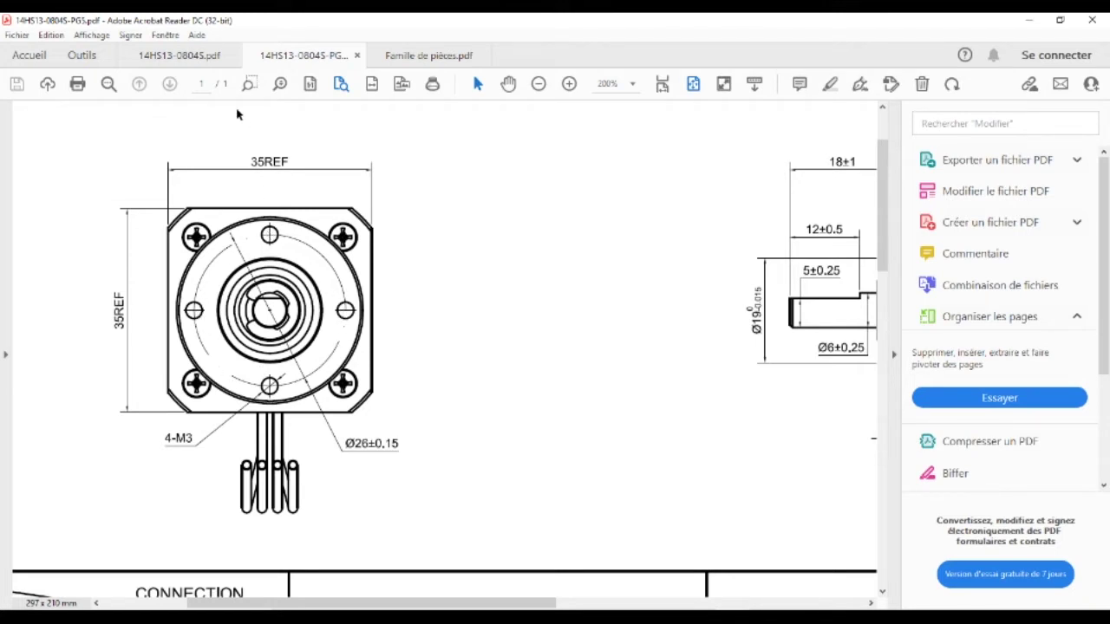
click(196, 57)
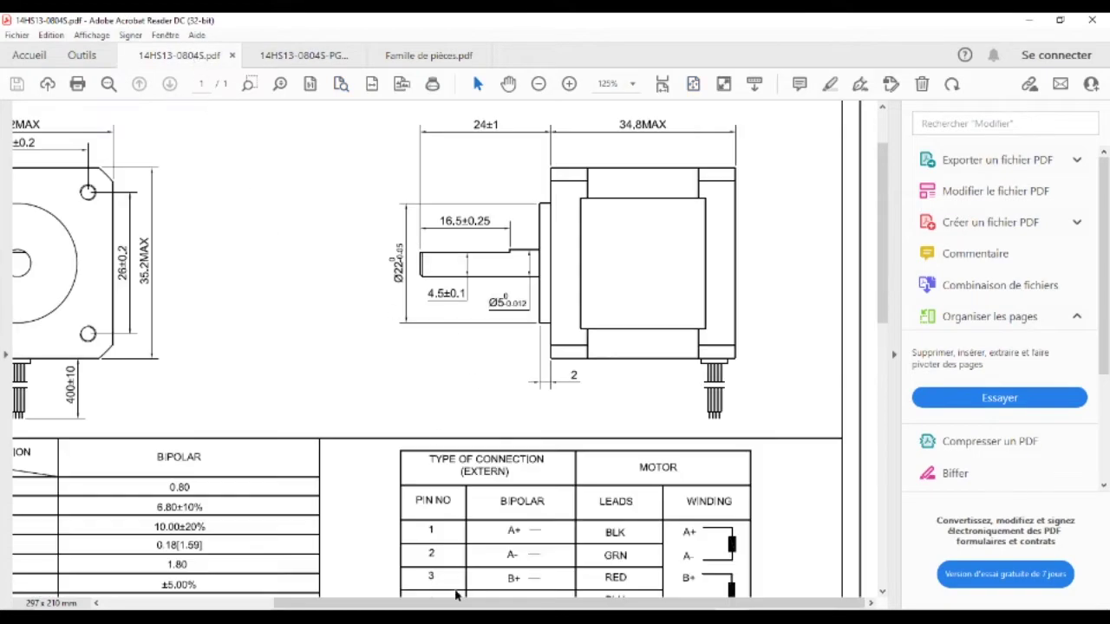
drag(459, 594, 324, 594)
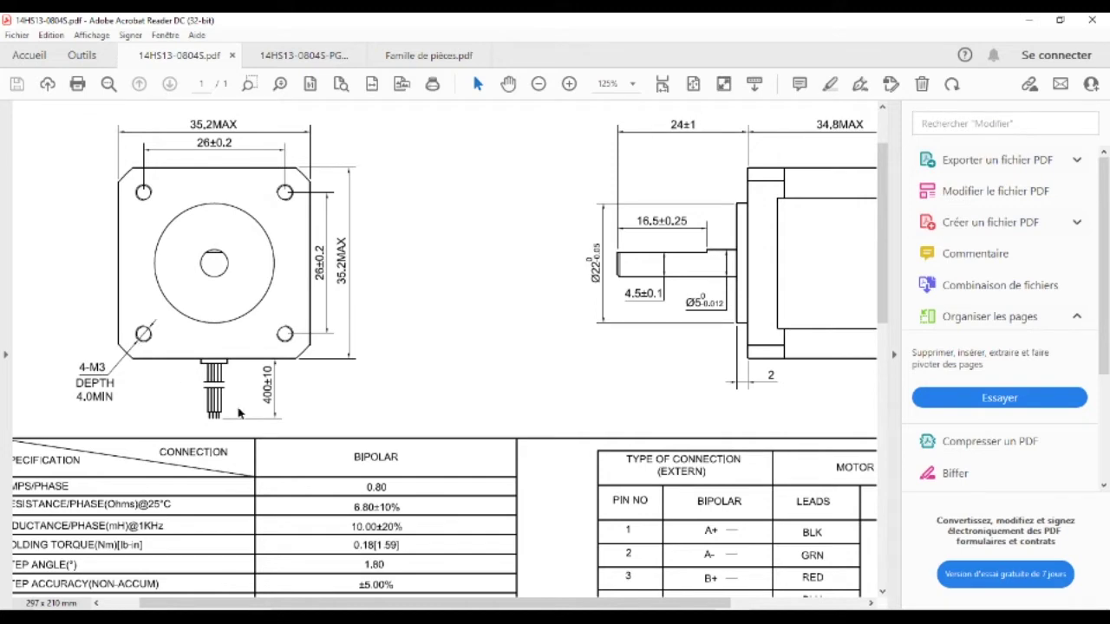
drag(447, 604, 580, 607)
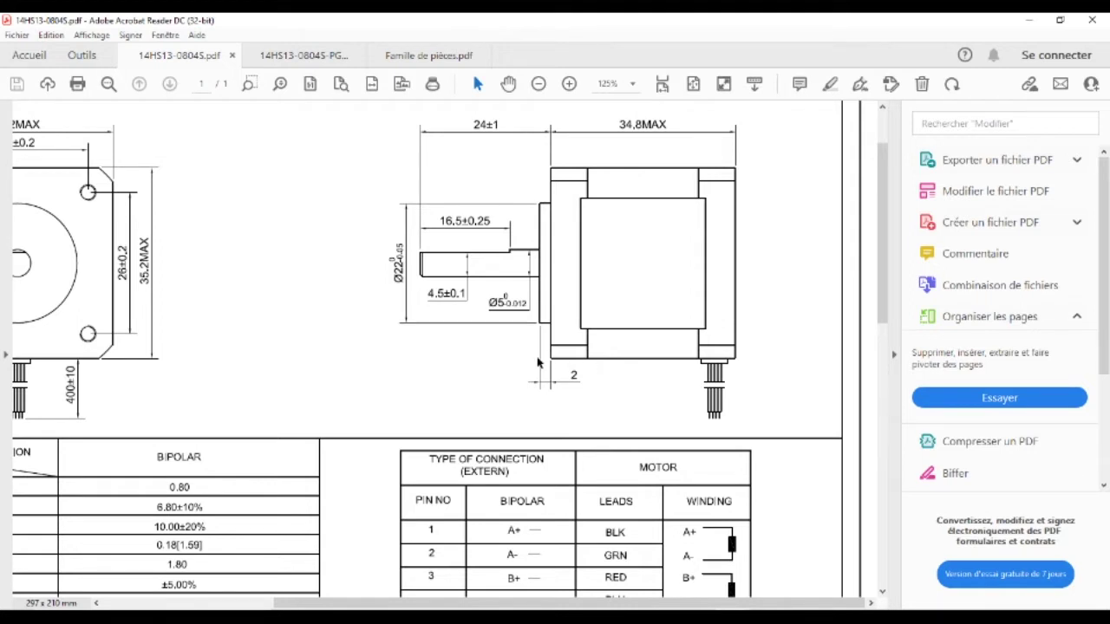
click(299, 56)
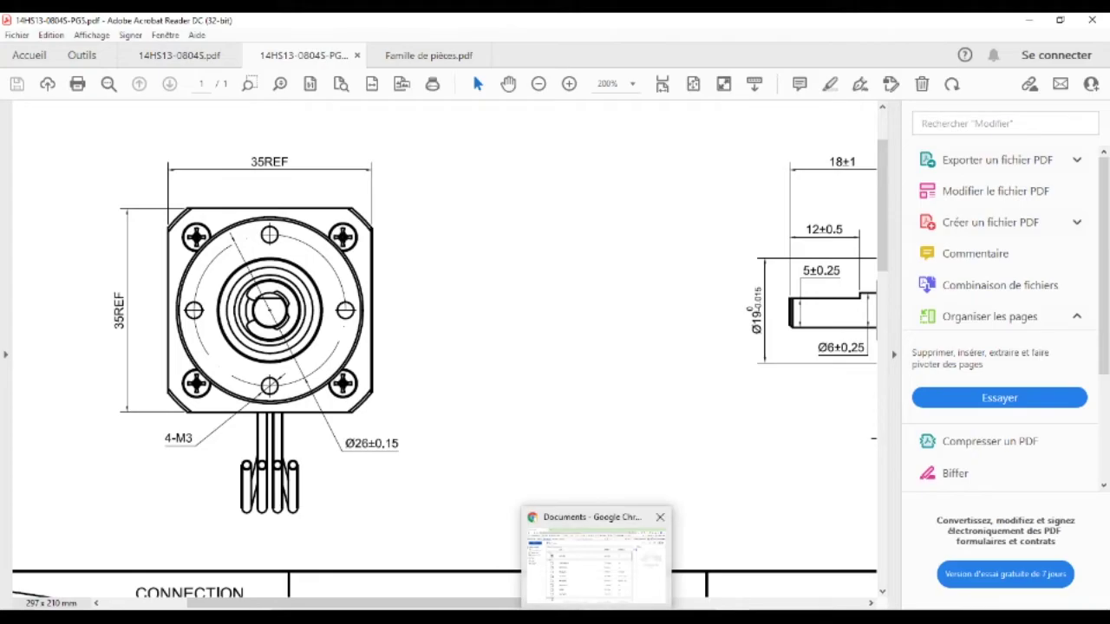
Switch to Onshape in Chrome and create a new document named "Moteur pas à pas".
click(607, 559)
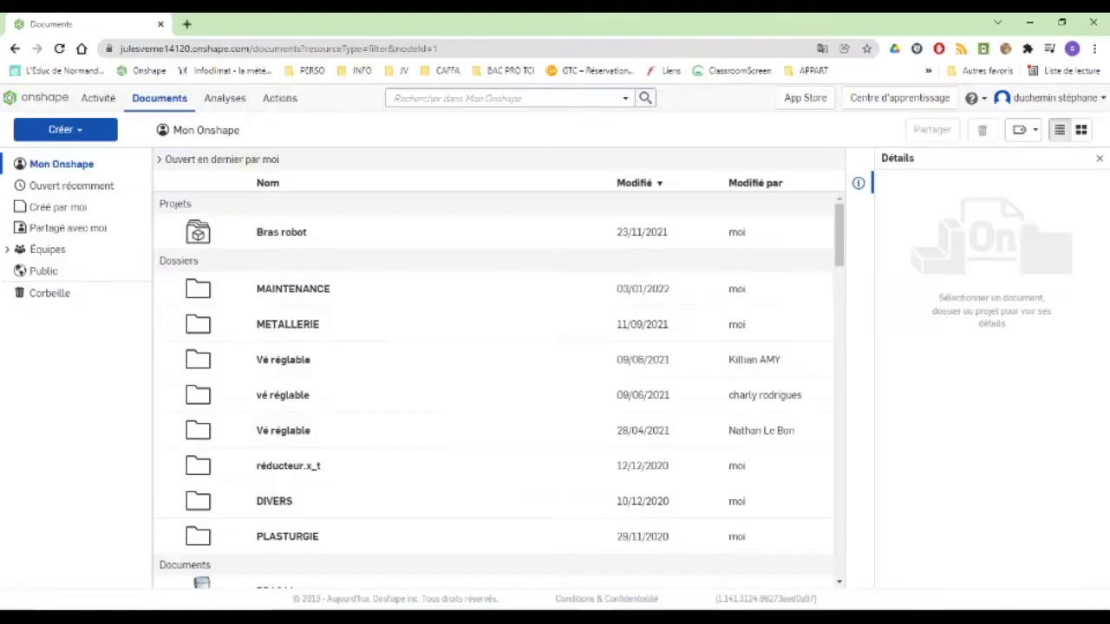
click(48, 97)
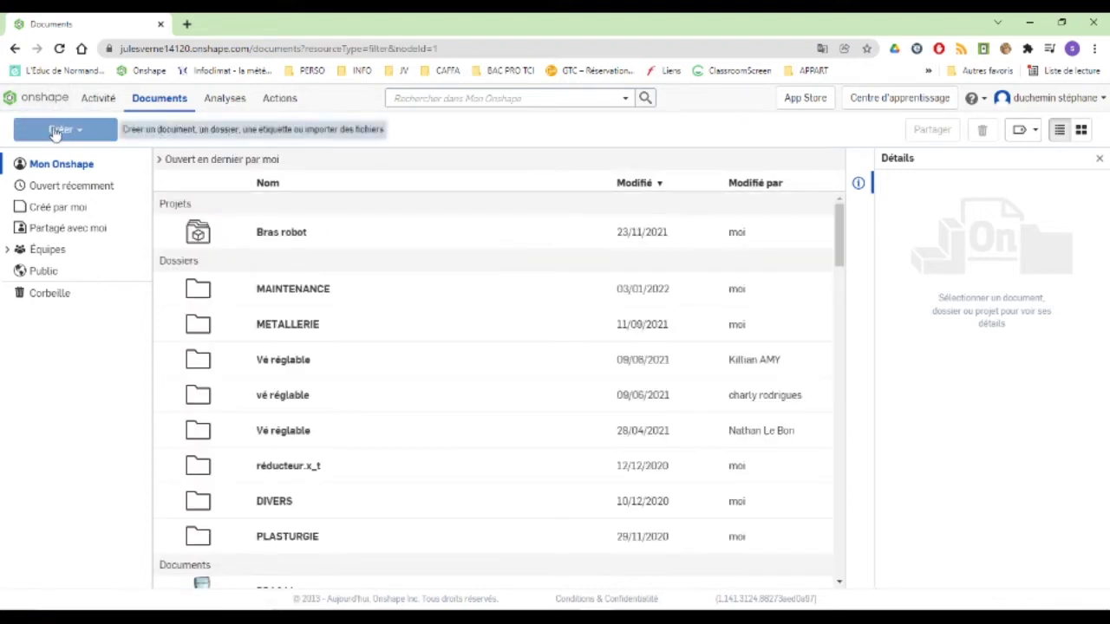
click(65, 135)
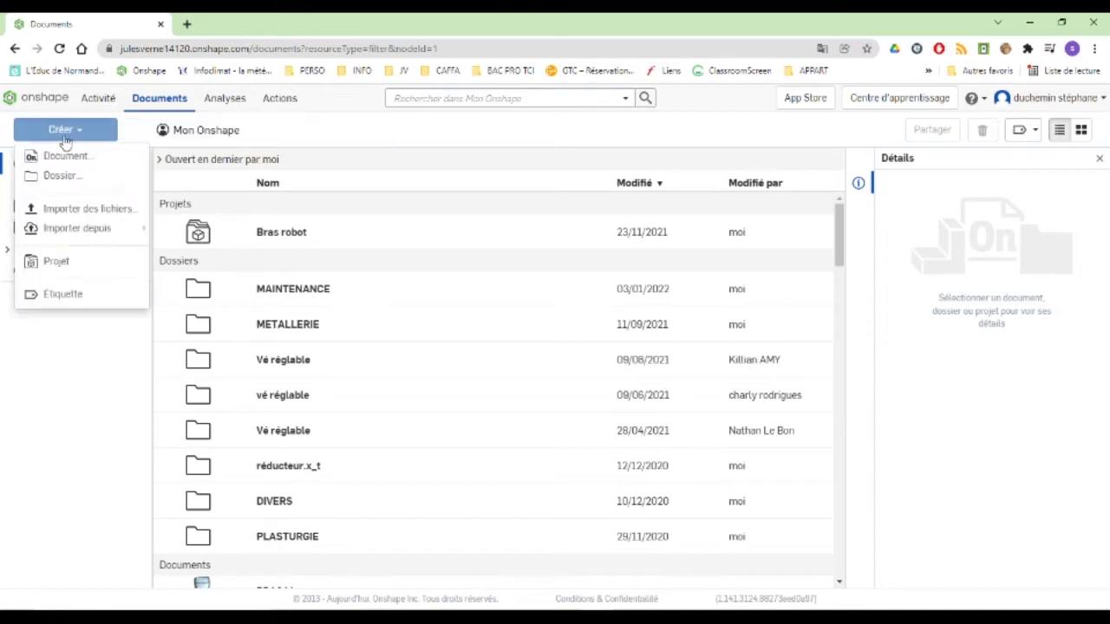
click(65, 157)
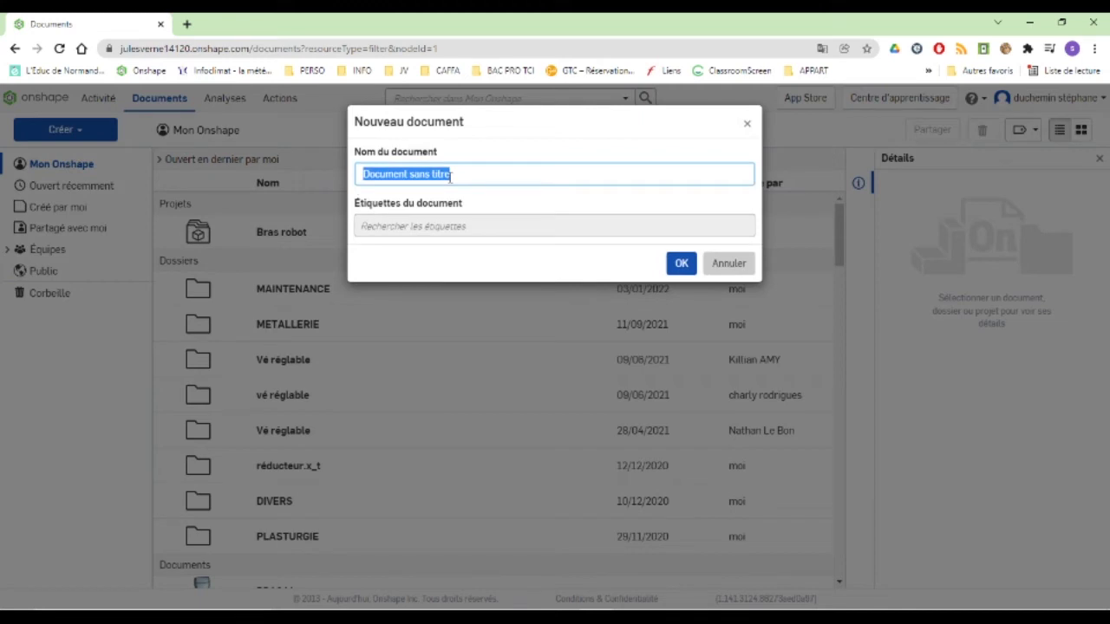
text(Moteur pas à pas)
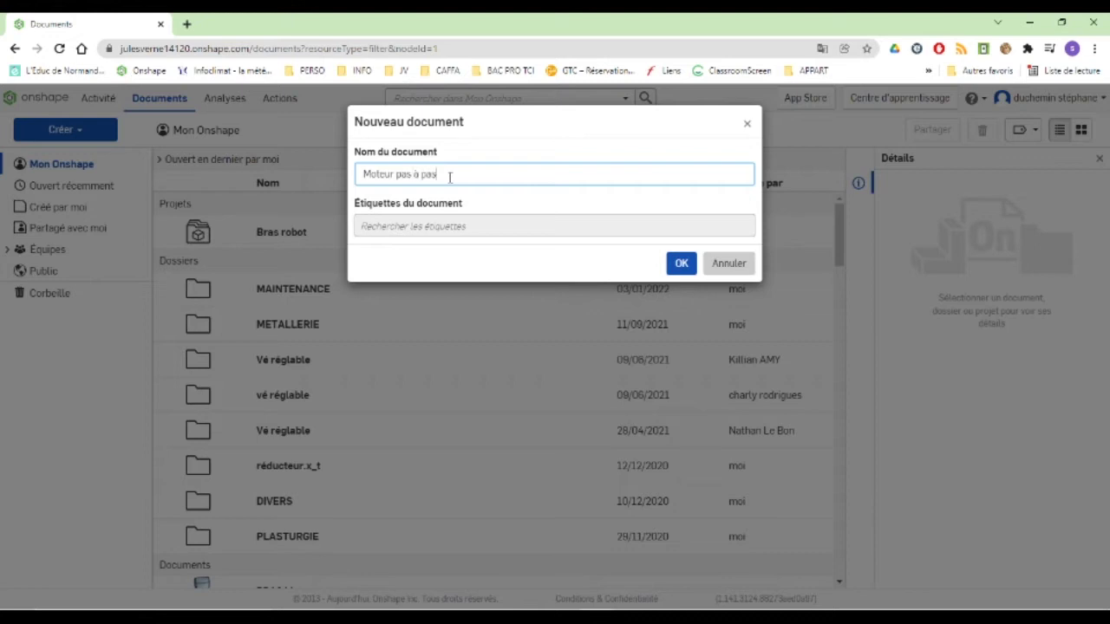
key(Return)
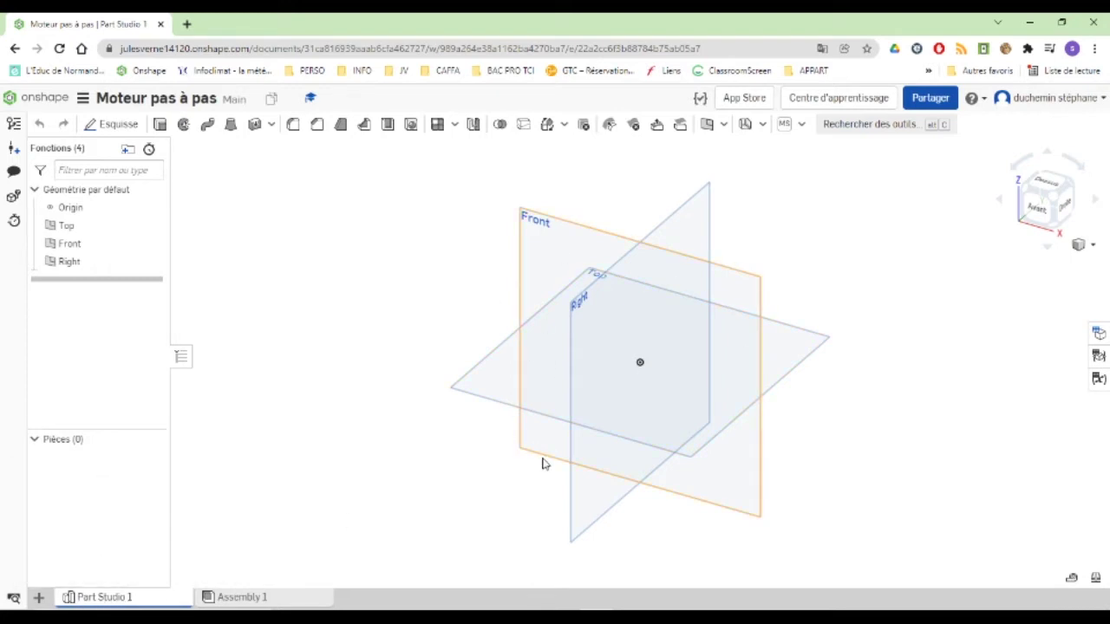
Start a sketch on the Front plane and draw a circle about 102 mm in diameter centred on the origin.
mouse_move(266, 600)
click(531, 224)
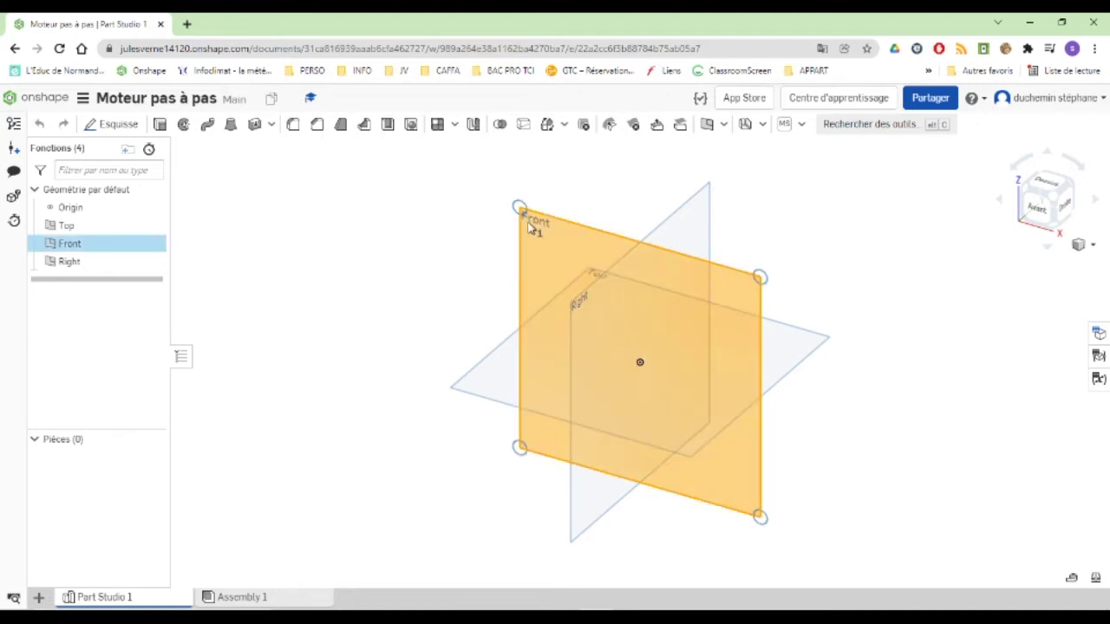
click(107, 126)
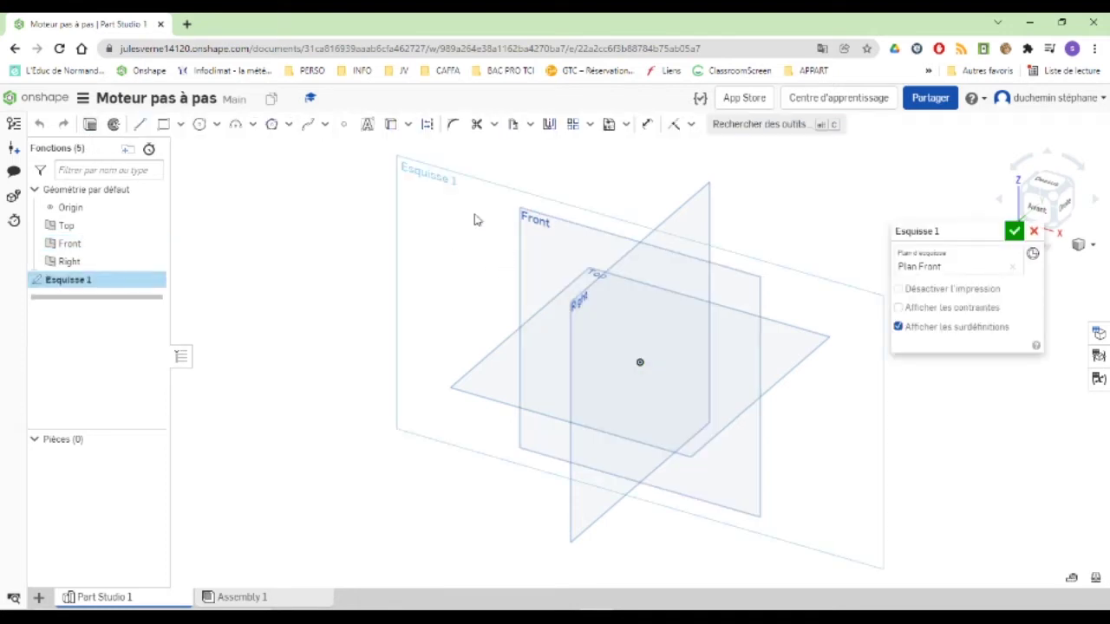
right_click(456, 210)
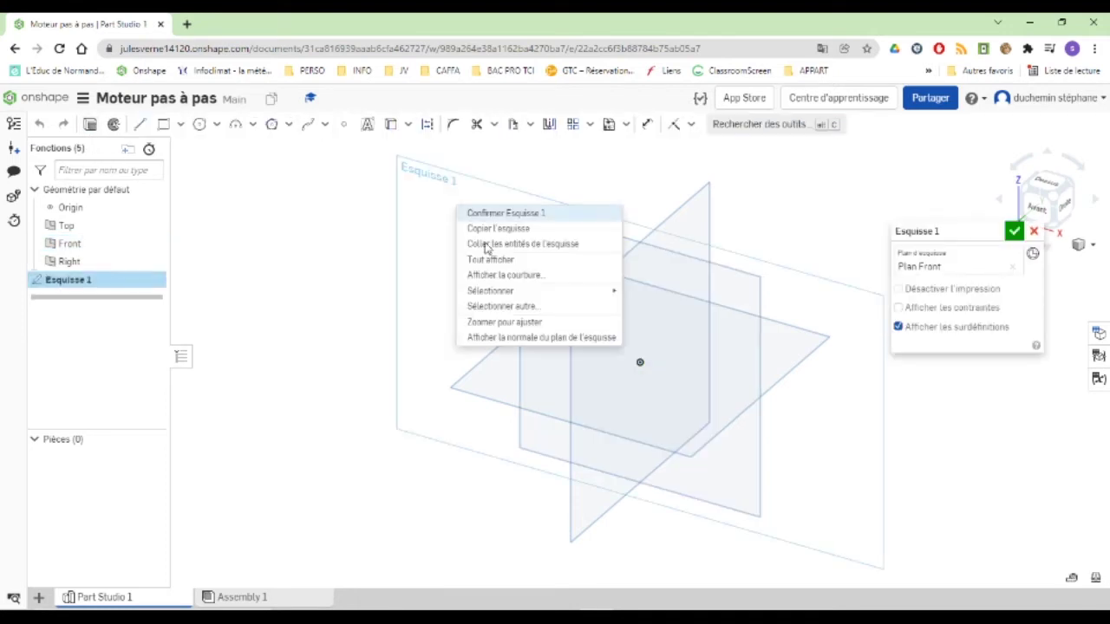
click(488, 337)
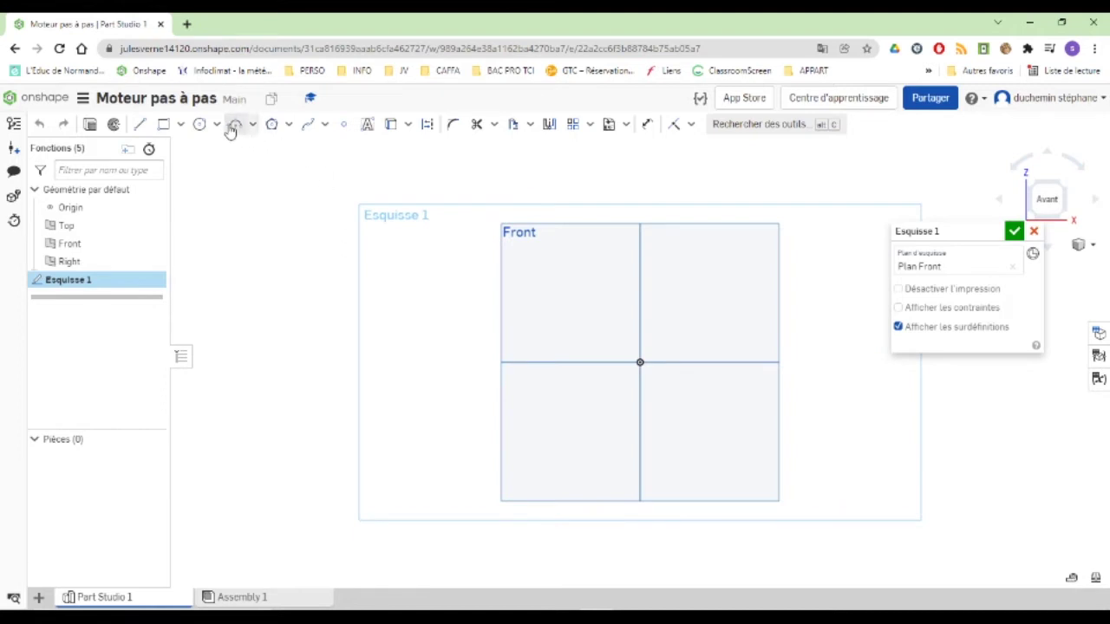
click(201, 125)
click(639, 362)
click(719, 417)
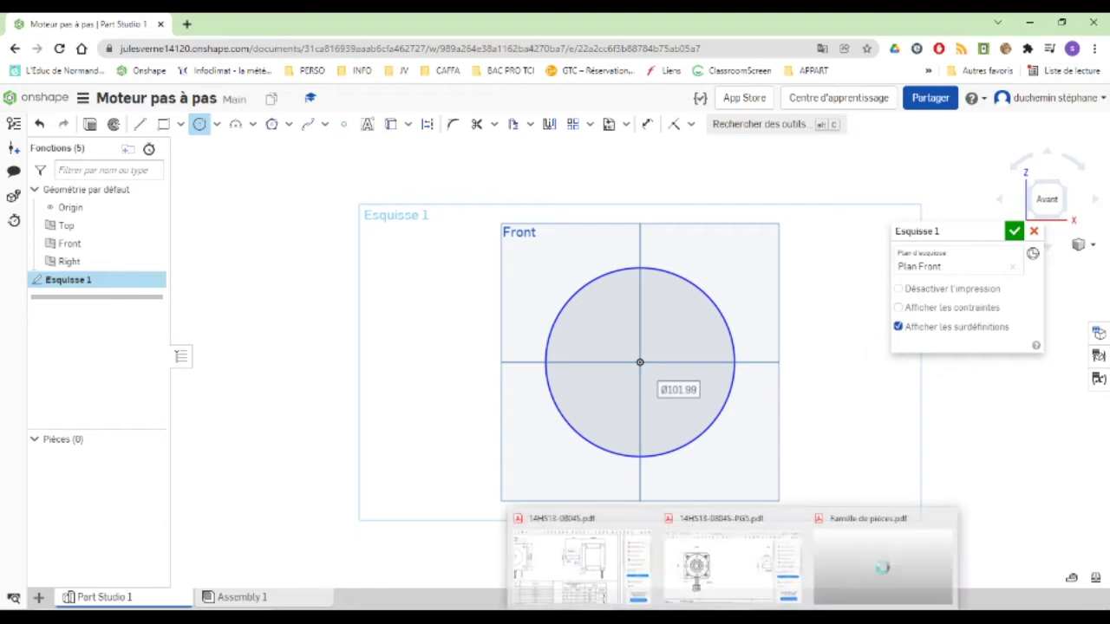
Look up the gearbox diameter in the side view of the 14HS13-0804S-PG5 PDF drawing, and return to Onshape.
click(708, 605)
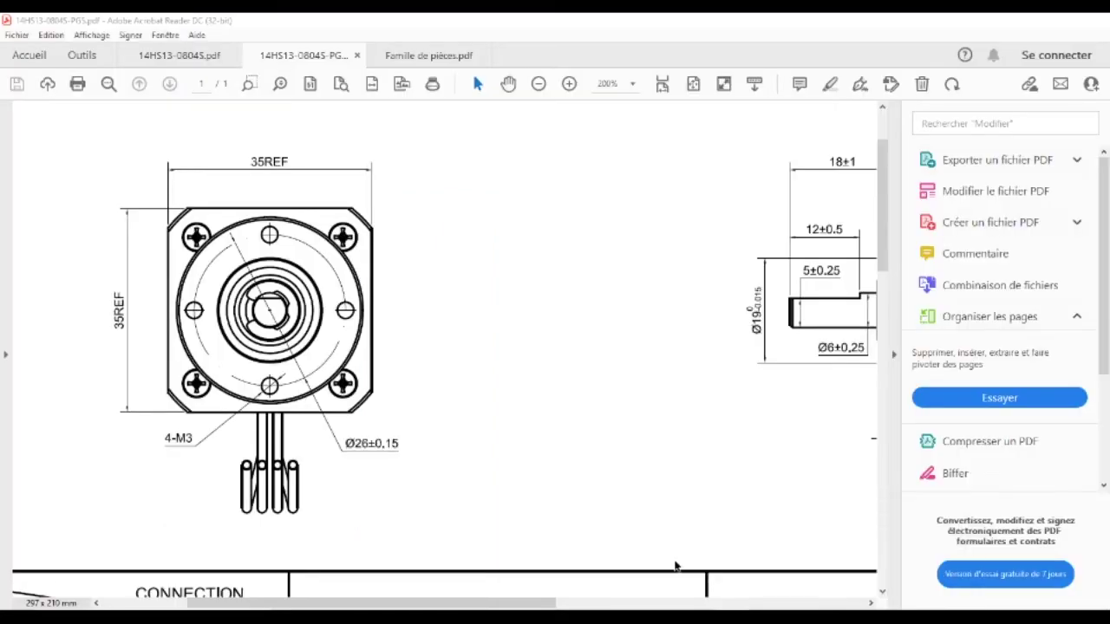
drag(509, 605, 718, 604)
drag(555, 604, 547, 603)
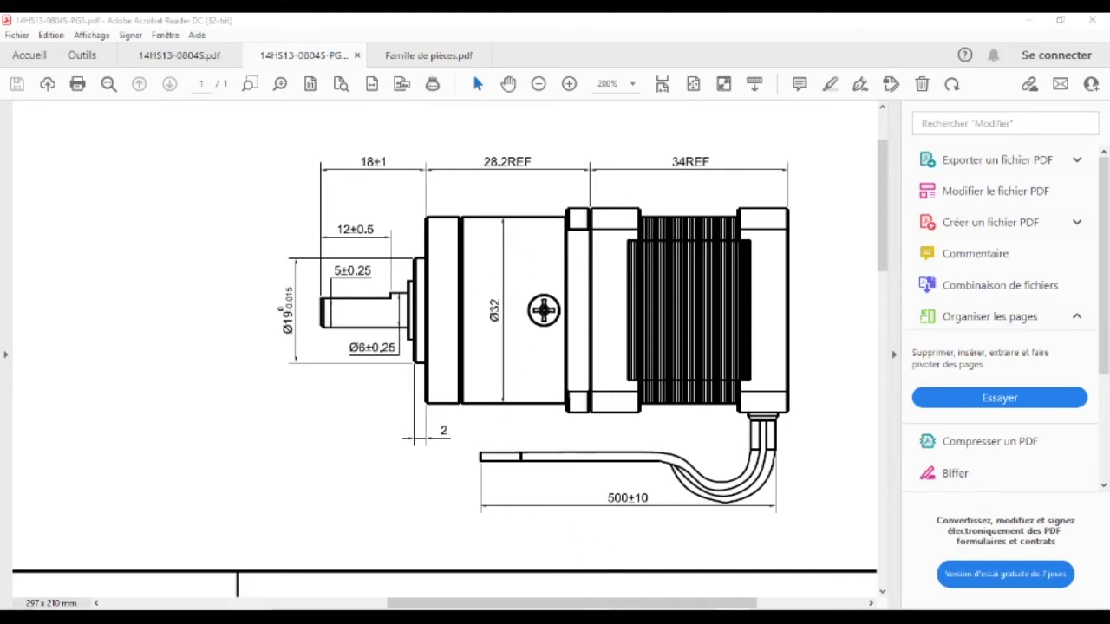
click(622, 618)
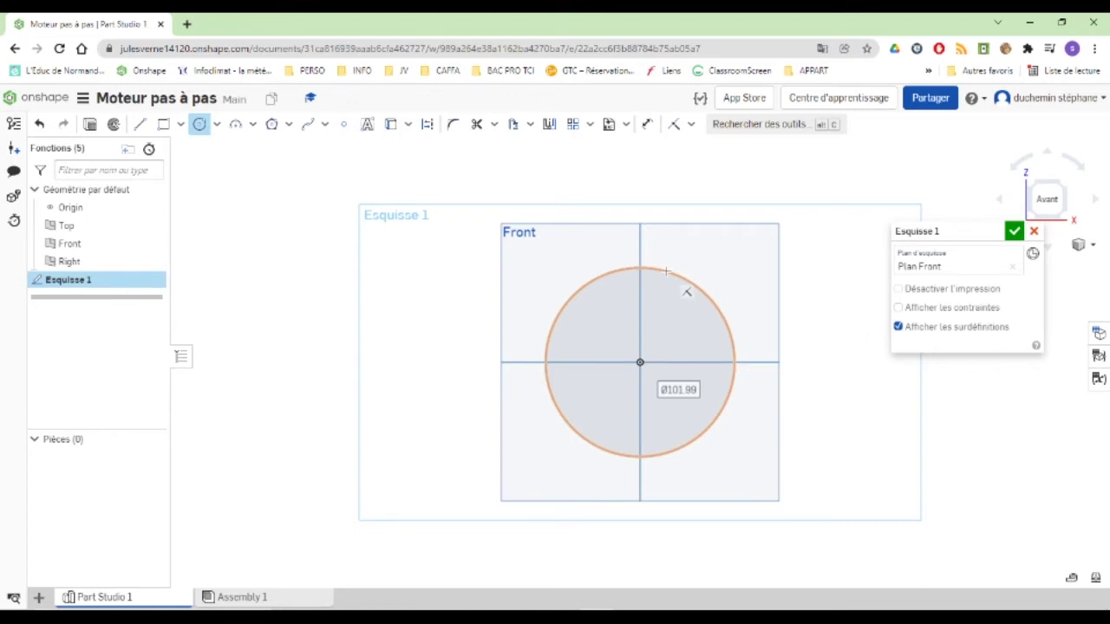
Dimension the circle's diameter and enter #diam_reducteur as its value.
click(646, 124)
click(711, 296)
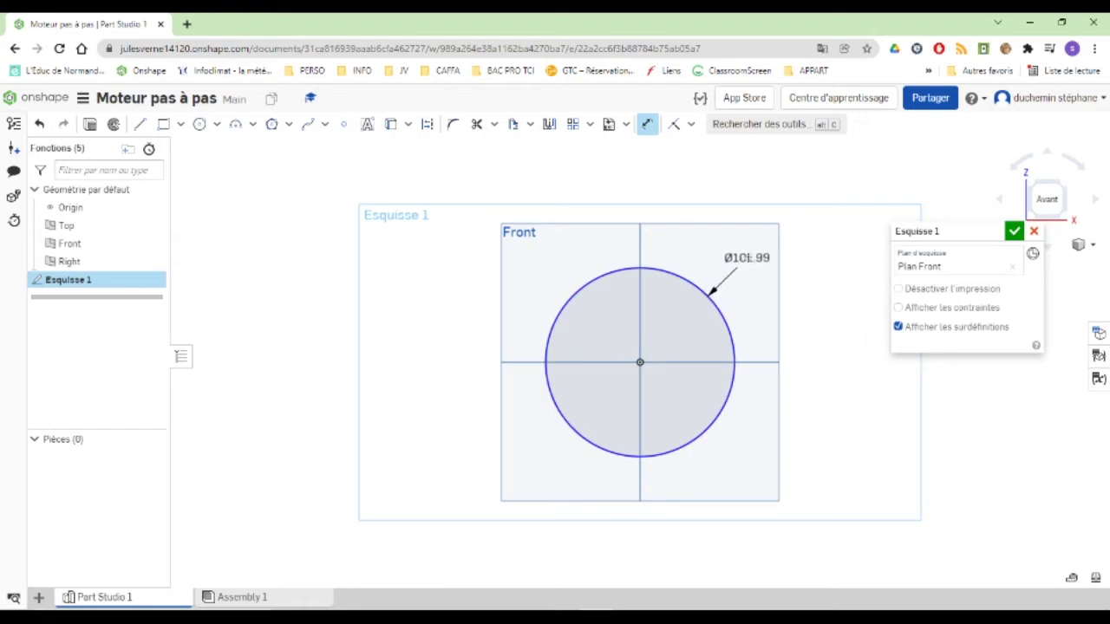
click(761, 264)
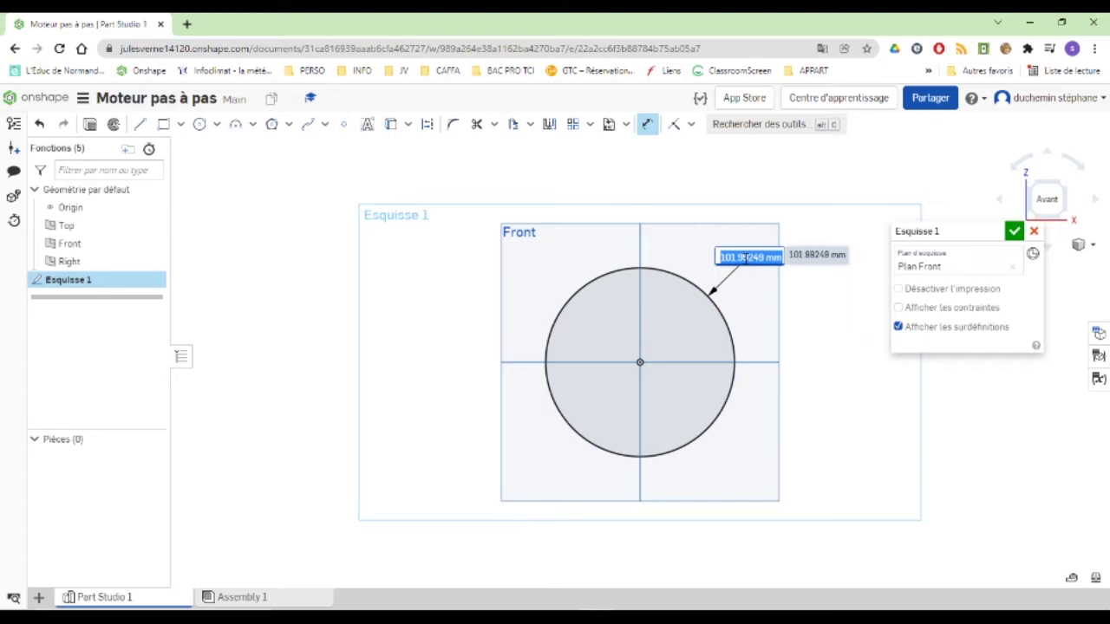
key(BackSpace)
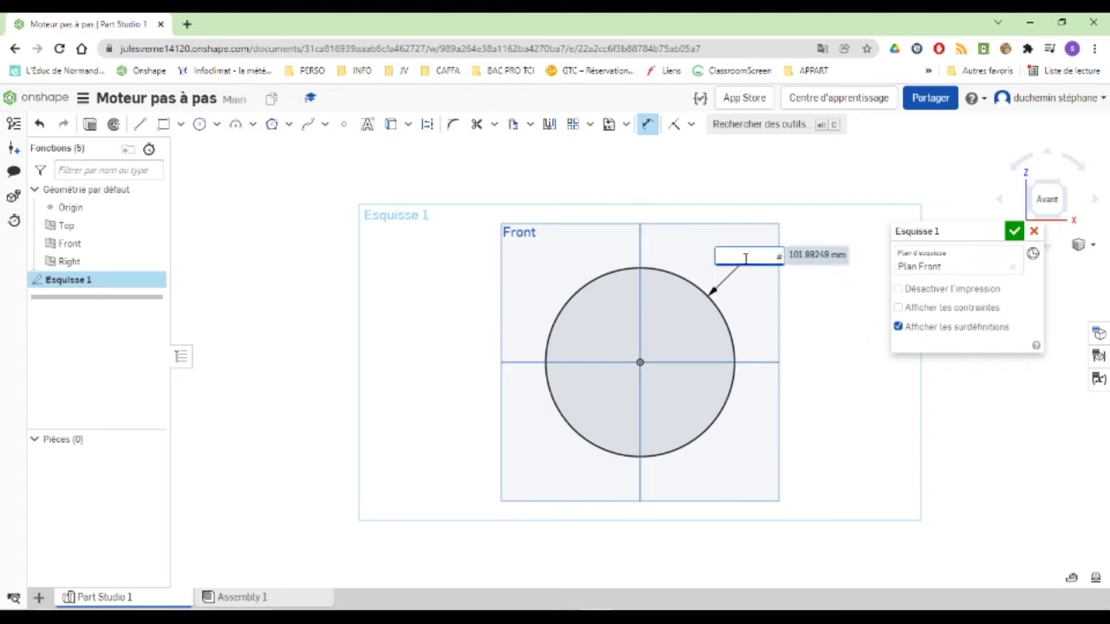
text(#diam_reducteur)
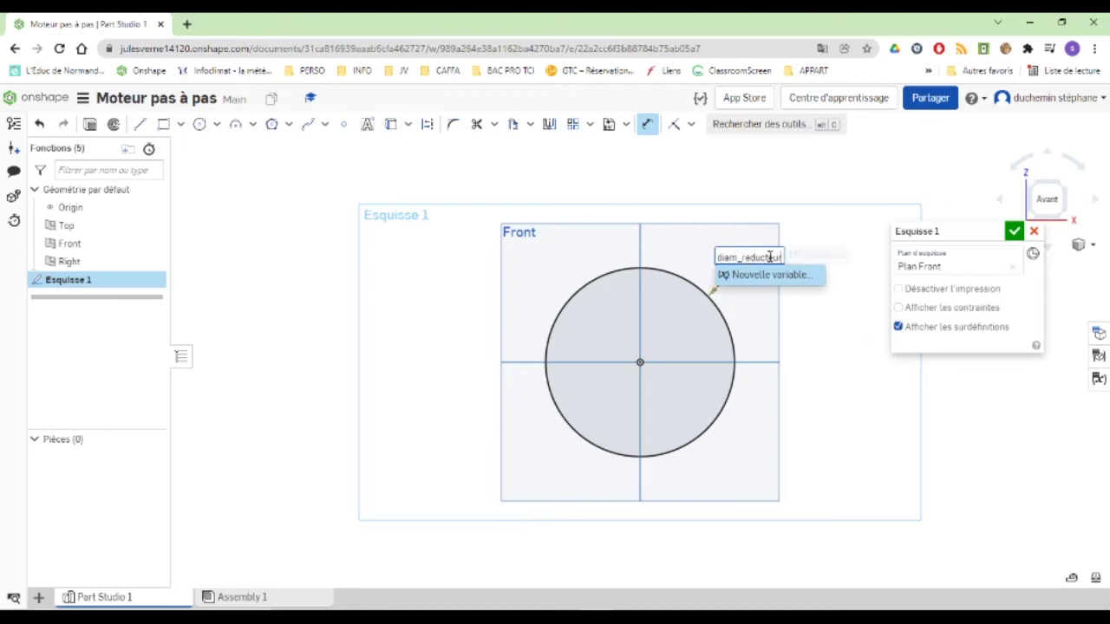
key(Return)
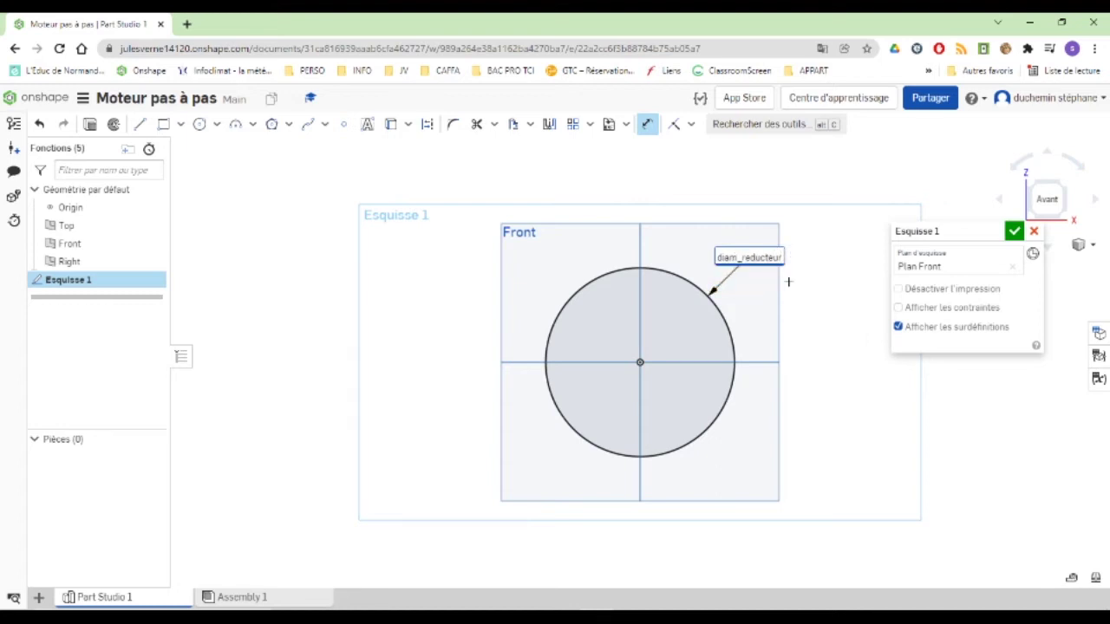
Re-enter #diam_reducteur as the circle's diameter and create it as a new length variable with the value 32 mm.
double_click(750, 256)
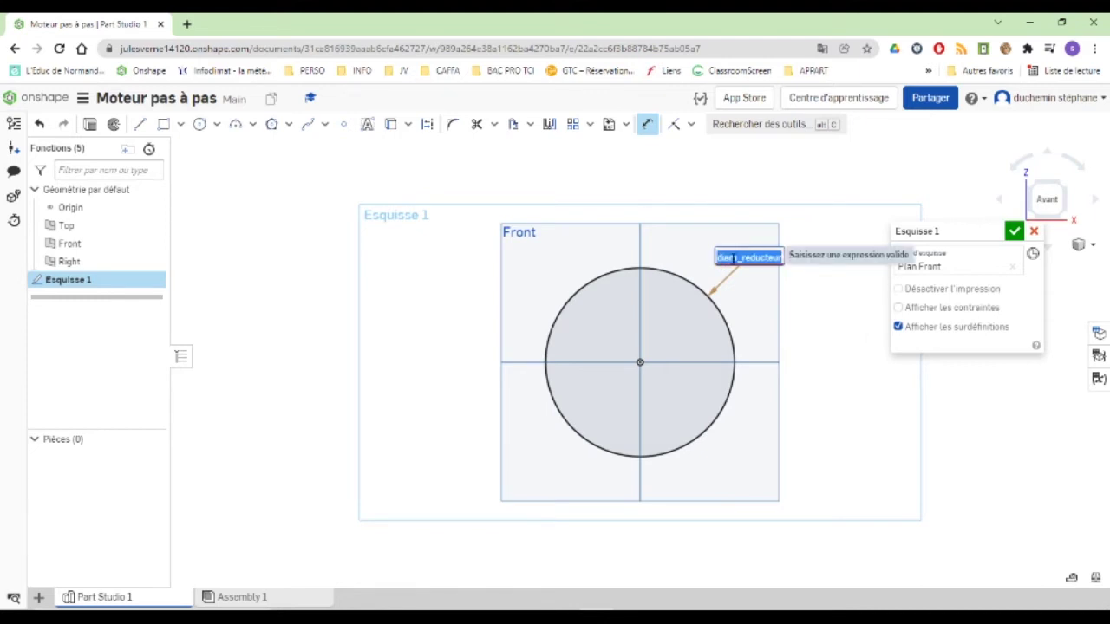
key(Left)
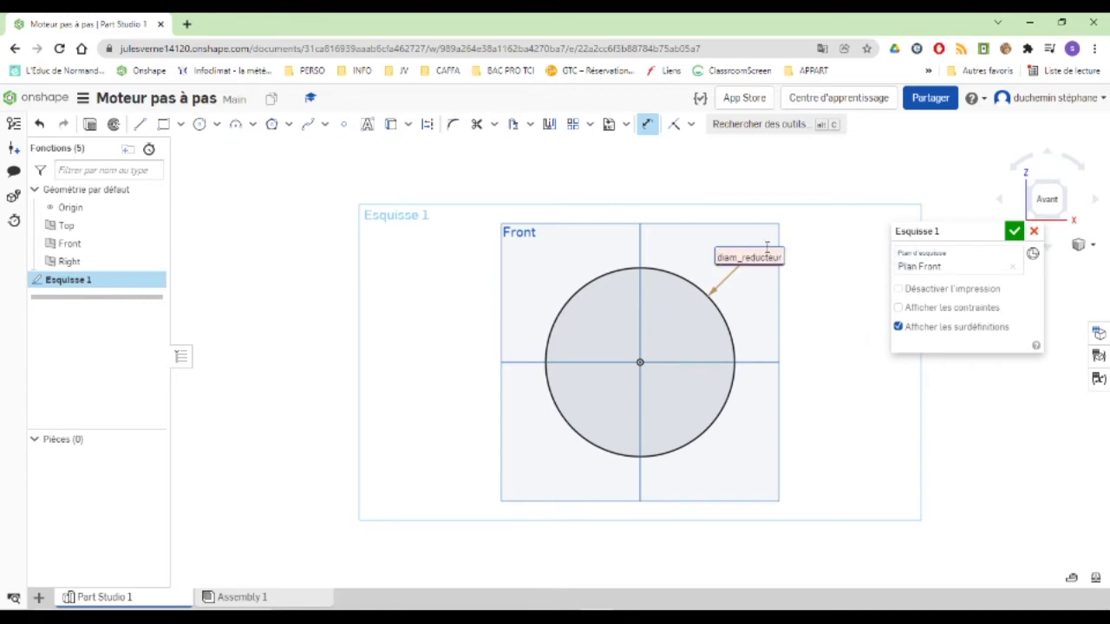
text(#)
key(ctrl+a)
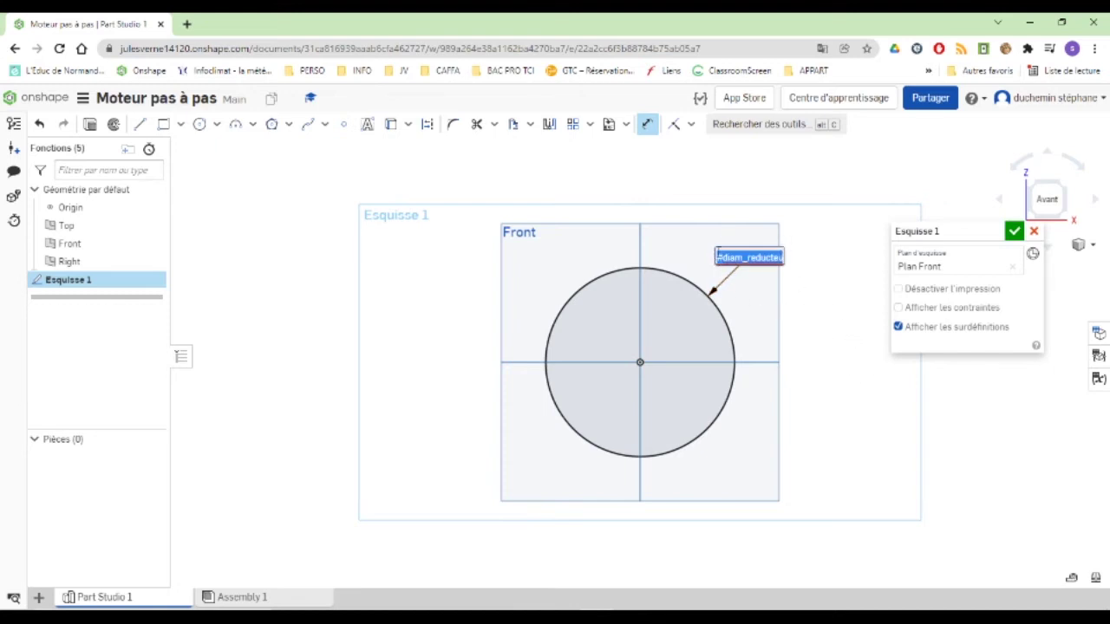
key(BackSpace)
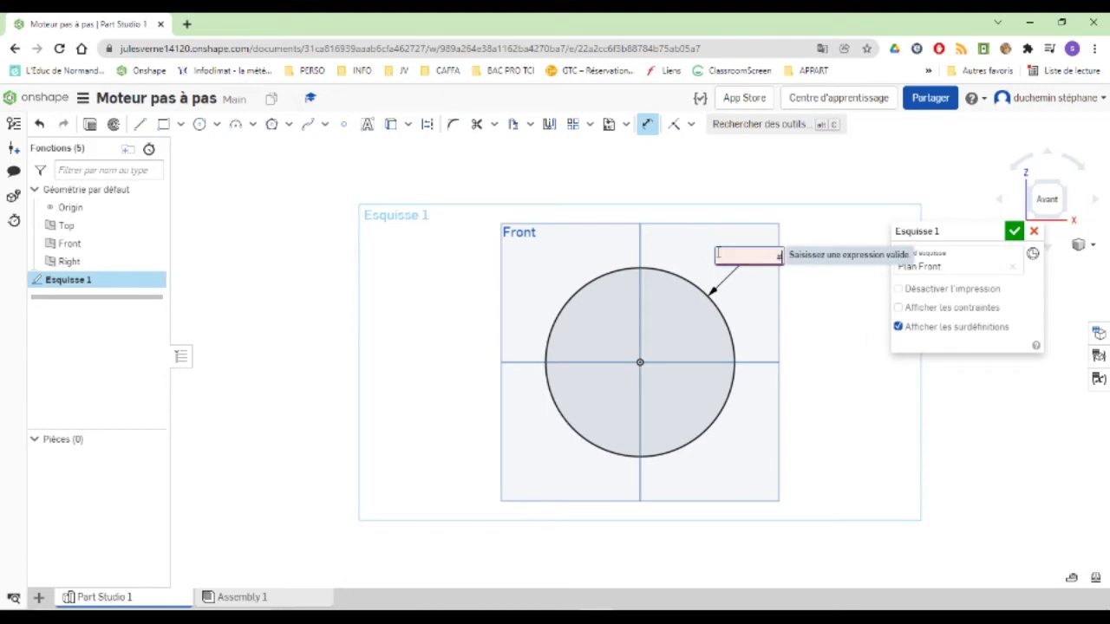
text(#diam)
text(_reducteur)
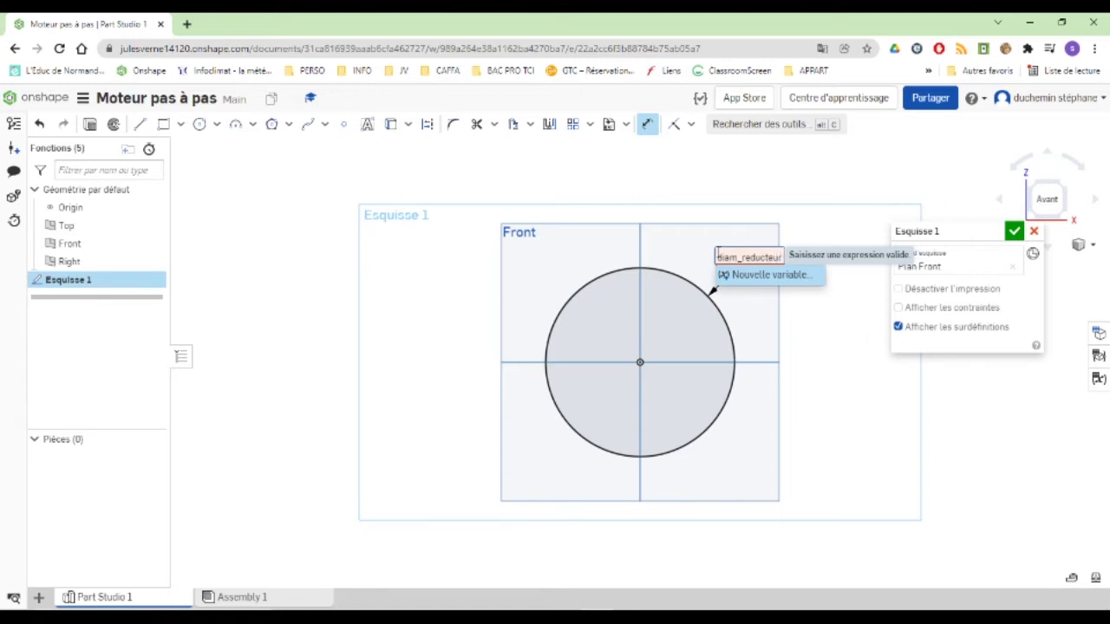
click(767, 274)
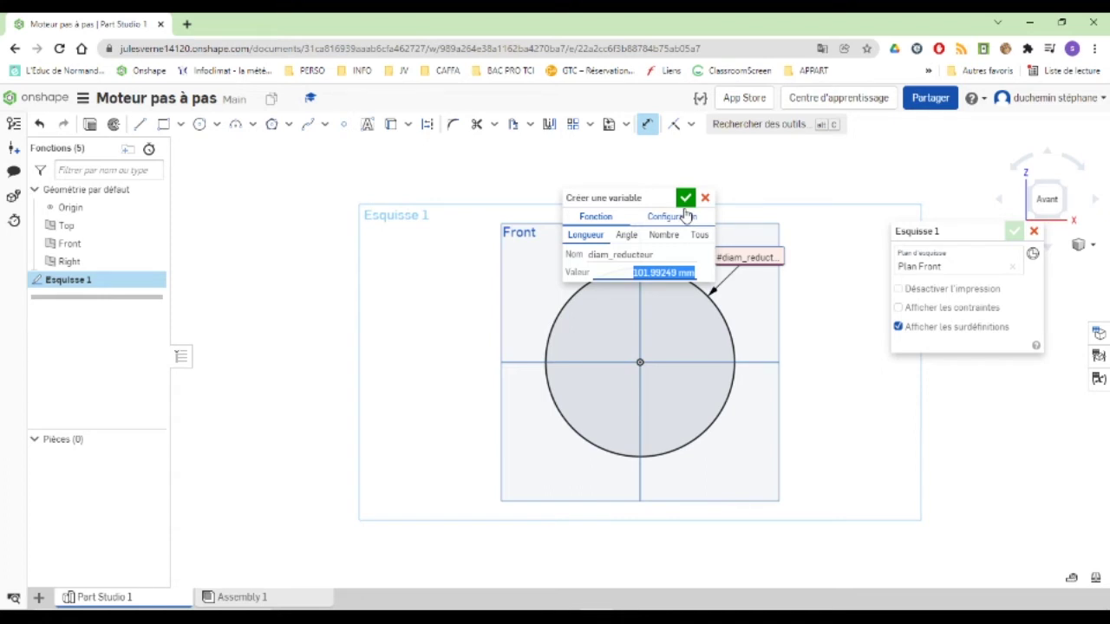
text(32)
key(Return)
click(685, 202)
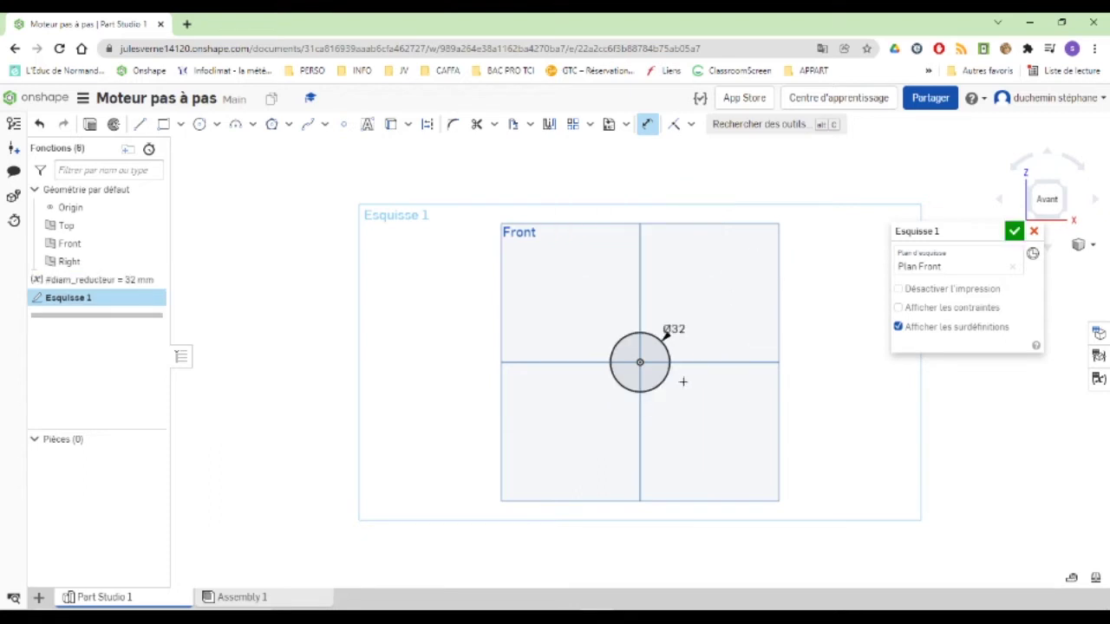
Extrude the circle as a new solid and reverse the extrusion direction.
scroll(654, 372, up, 5)
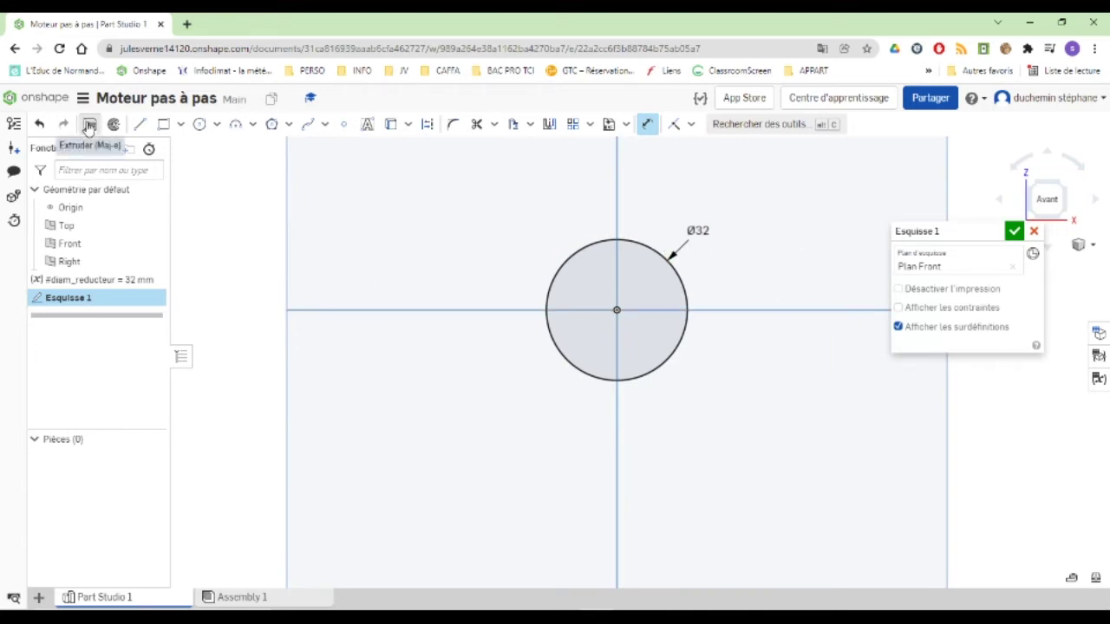
click(89, 124)
click(159, 124)
mouse_move(793, 235)
middle_down()
mouse_move(706, 275)
mouse_move(743, 250)
middle_up()
right_drag(743, 250, 694, 262)
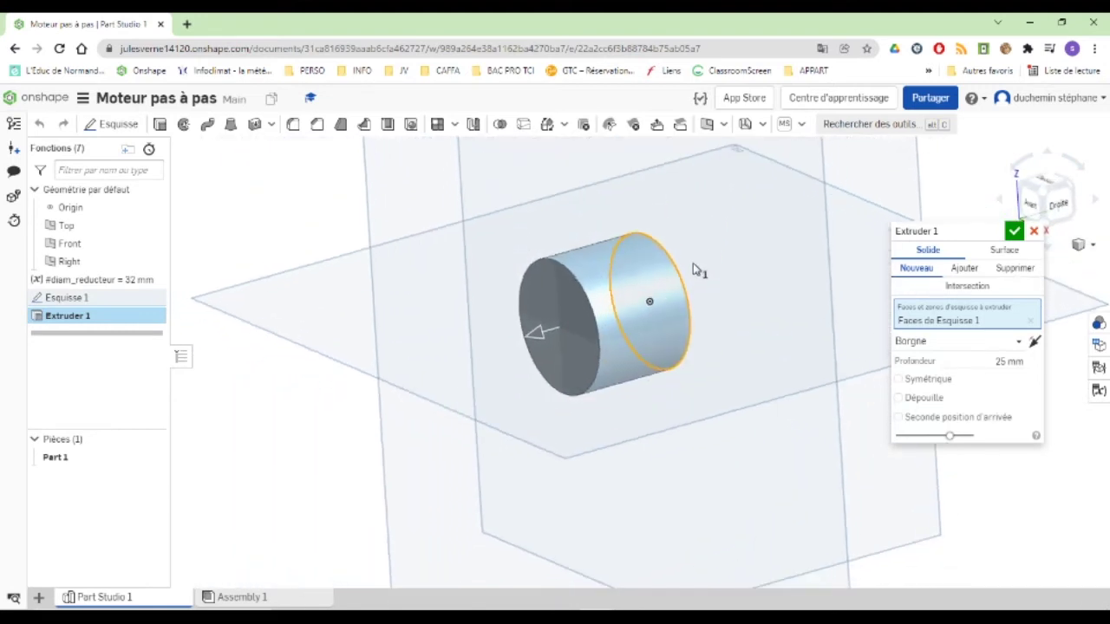
click(531, 334)
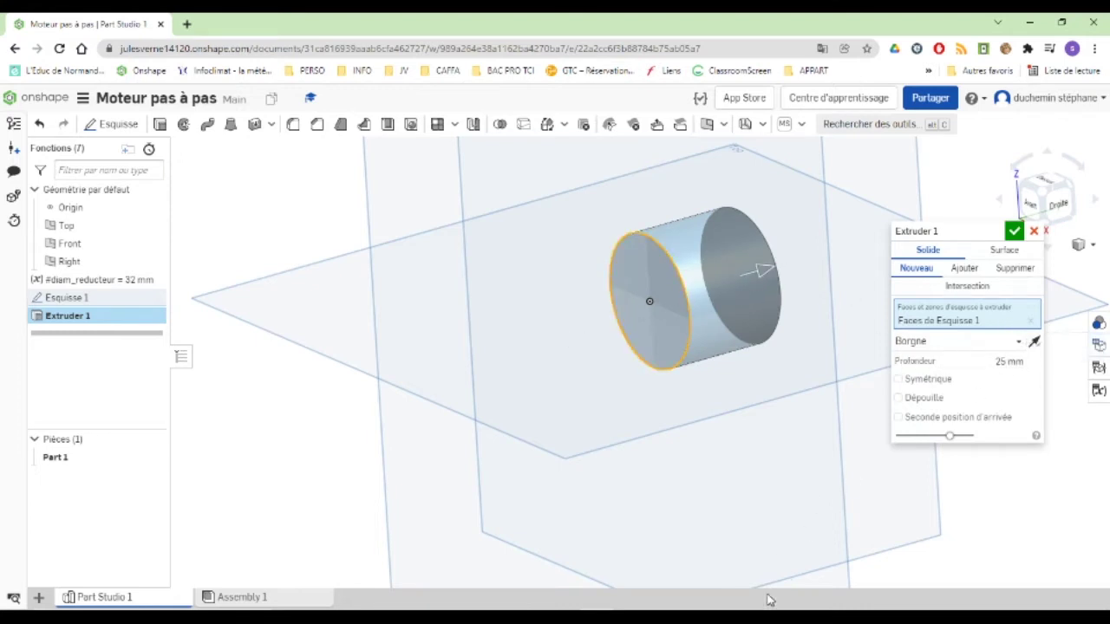
Look up the gearbox length in the side view of the 14HS13-0804S-PG5 PDF drawing, and return to Onshape.
mouse_move(737, 607)
click(711, 572)
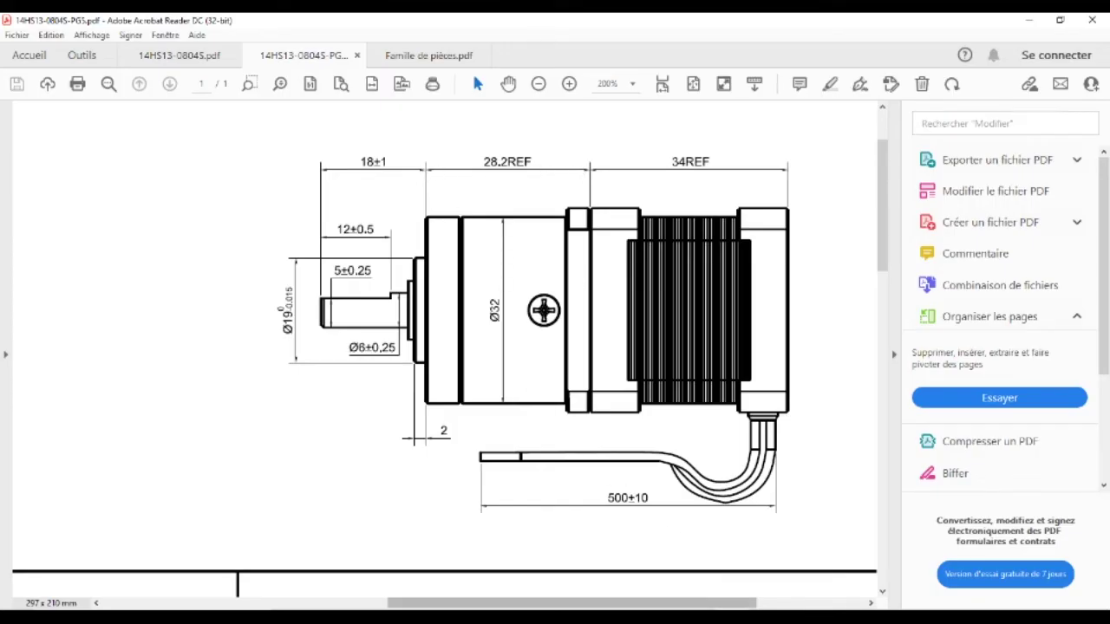
key(alt+Tab)
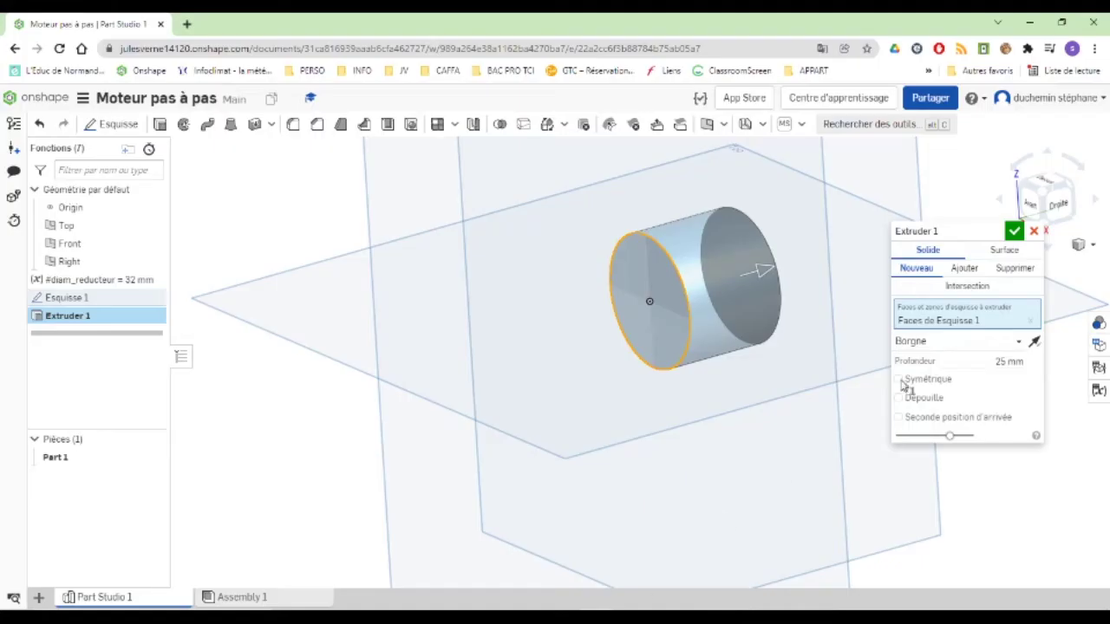
Enter #longueur_reducteur as the extrusion depth and start creating it as a new length variable.
click(988, 366)
text(4)
text(lo)
text(ngueur)
text(_)
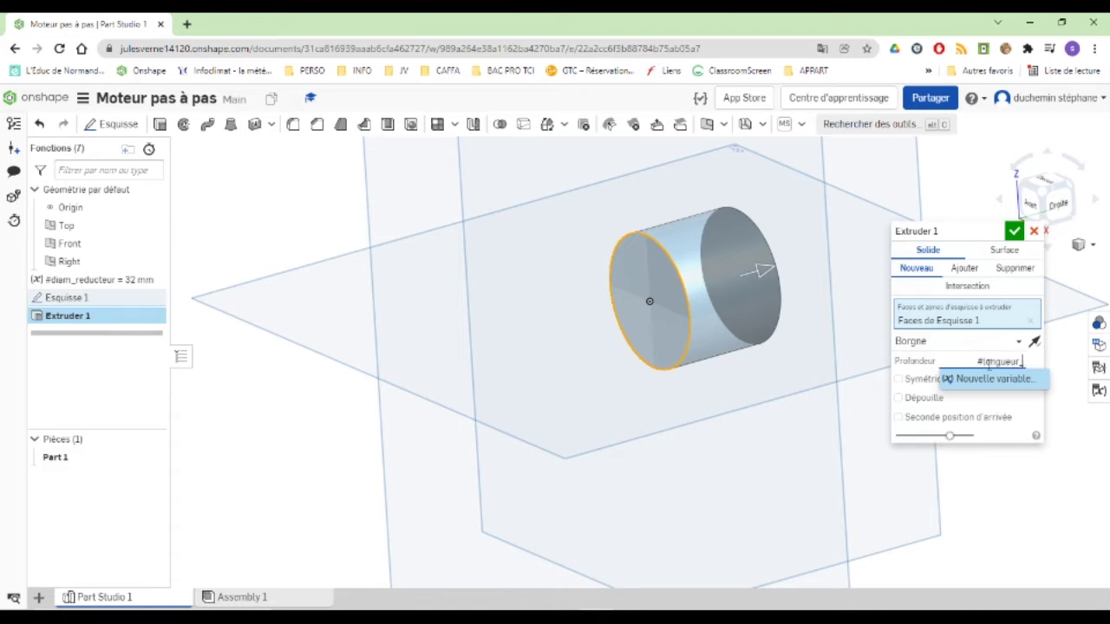
text(reducteur)
click(993, 380)
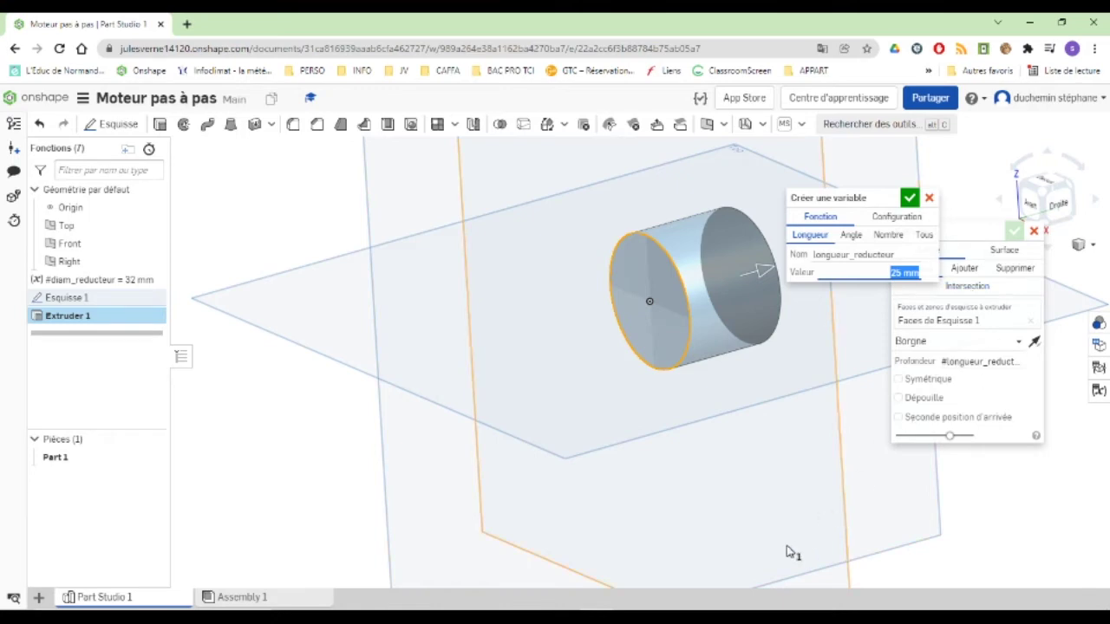
Recheck the gearbox length in the PDF drawing and create the longueur_reducteur variable in Onshape with the value 28.2 mm.
click(720, 559)
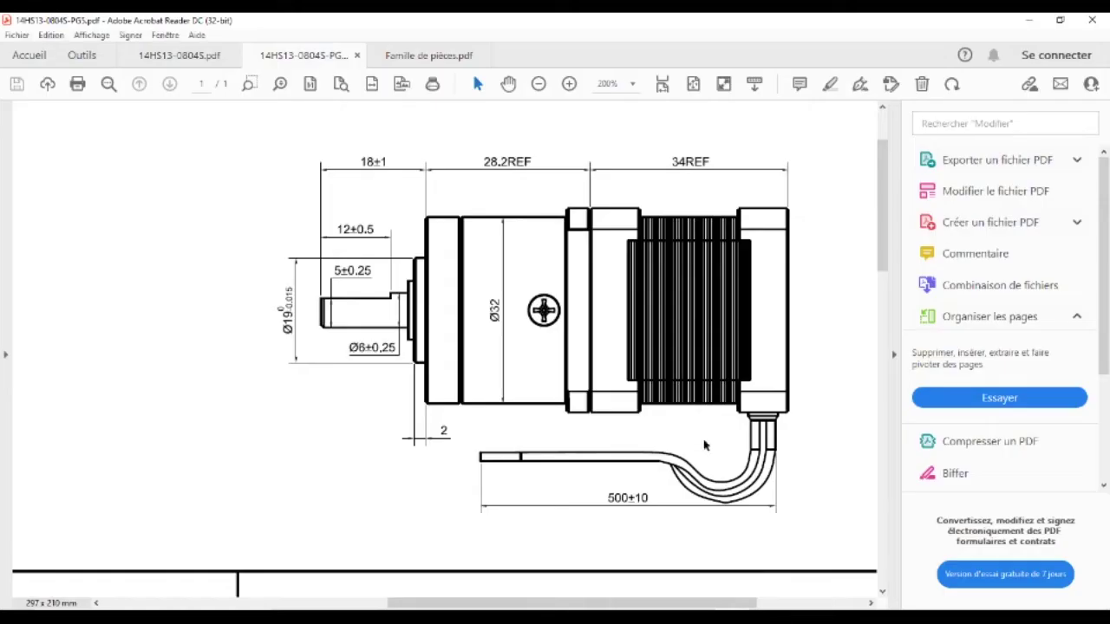
key(alt+Tab)
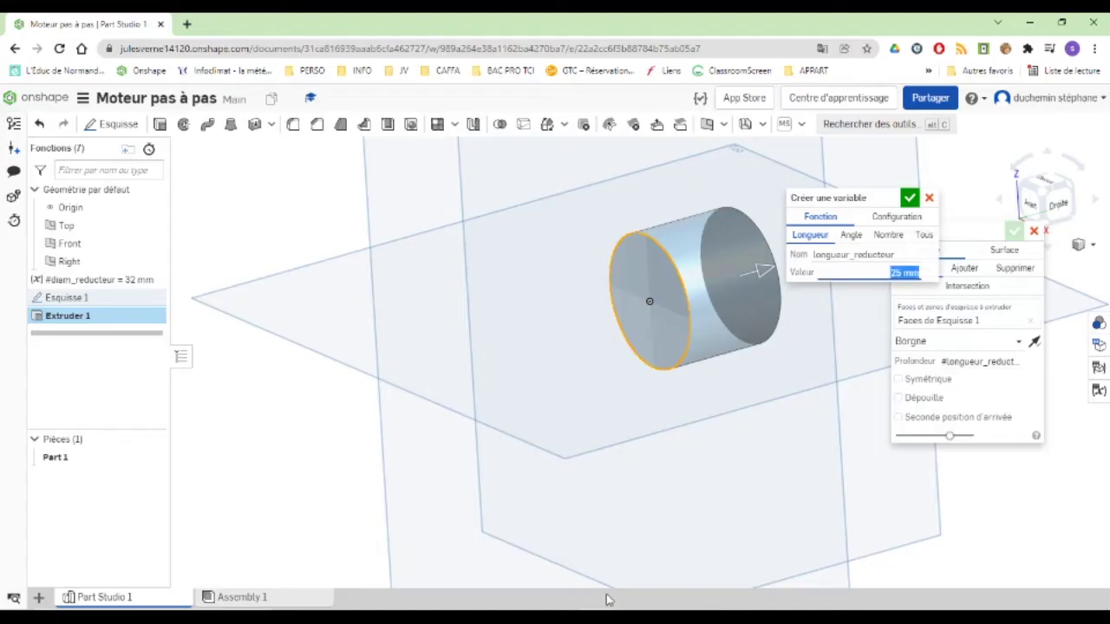
text(28.2)
key(Return)
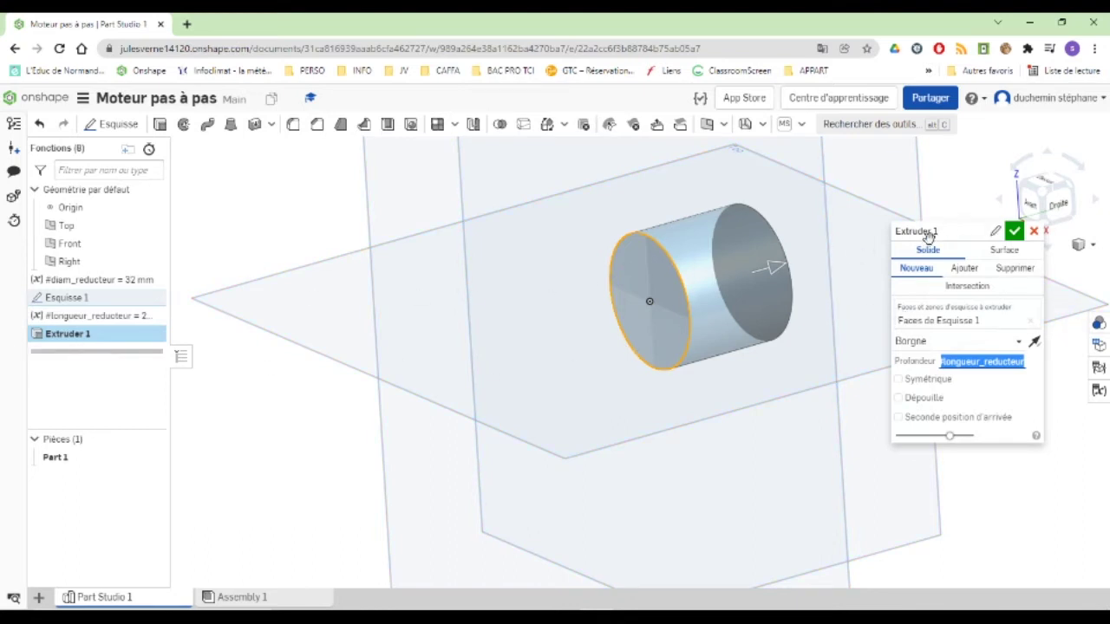
Rename the extrusion as Réducteur and confirm the feature.
click(994, 231)
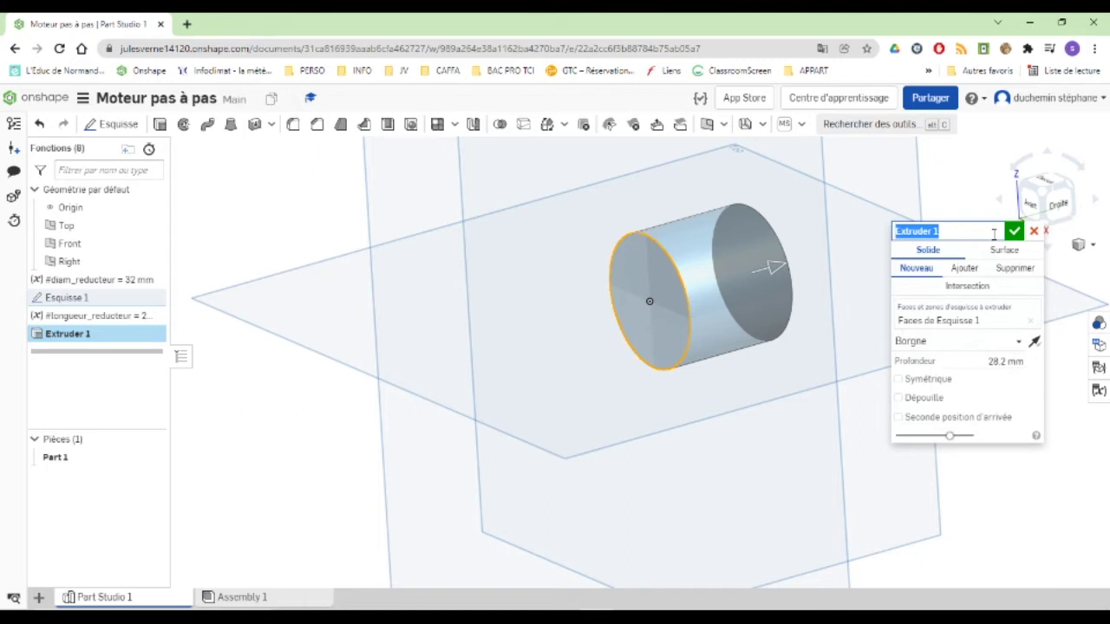
text(Reducteur)
key(Return)
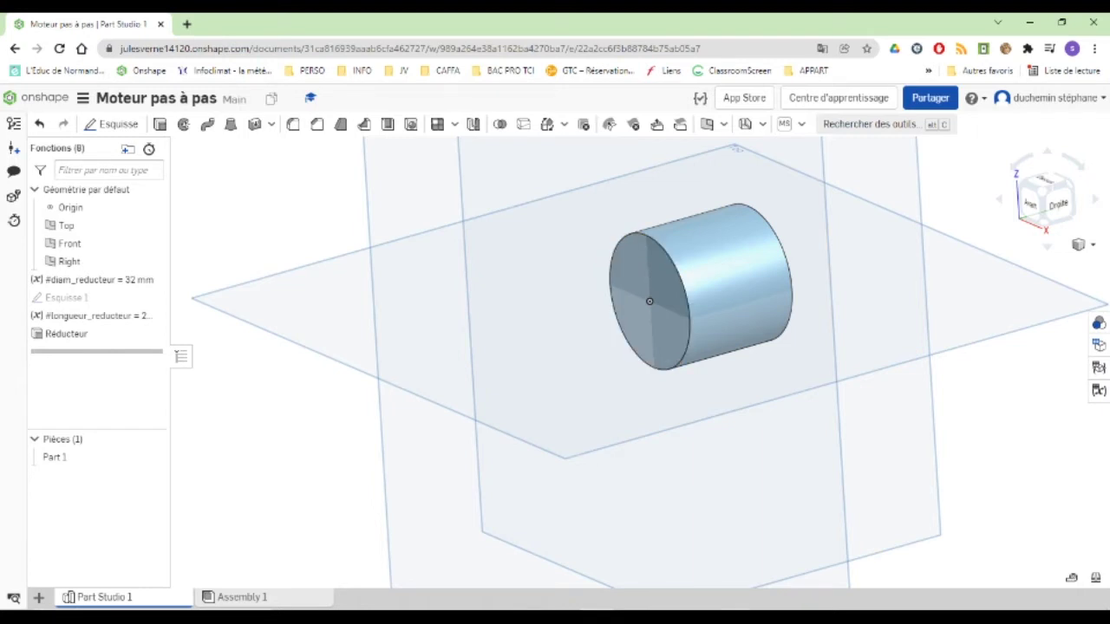
Examine the threaded hole layout in the front view of the PDF drawing, and return to Onshape.
click(729, 570)
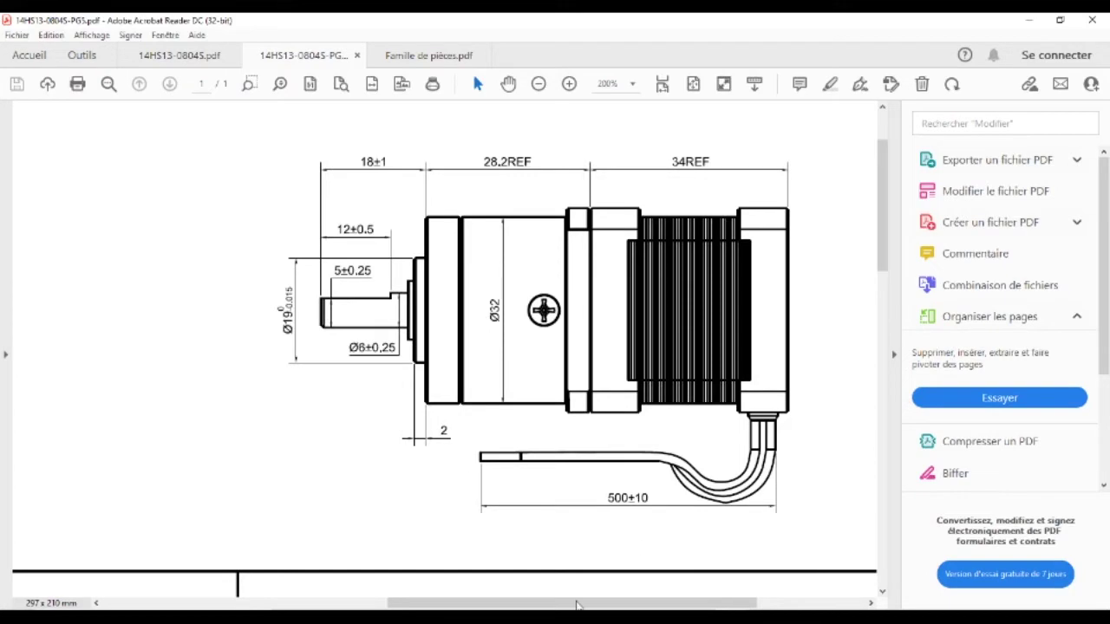
mouse_move(644, 599)
mouse_down()
mouse_move(422, 598)
mouse_move(580, 594)
mouse_up()
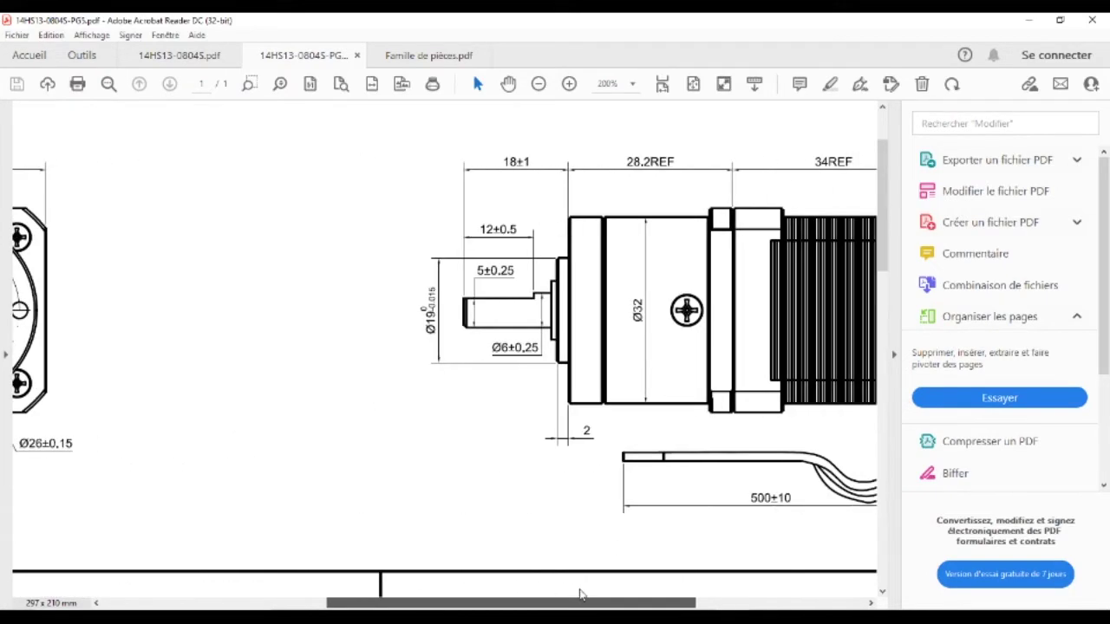
drag(452, 599, 303, 473)
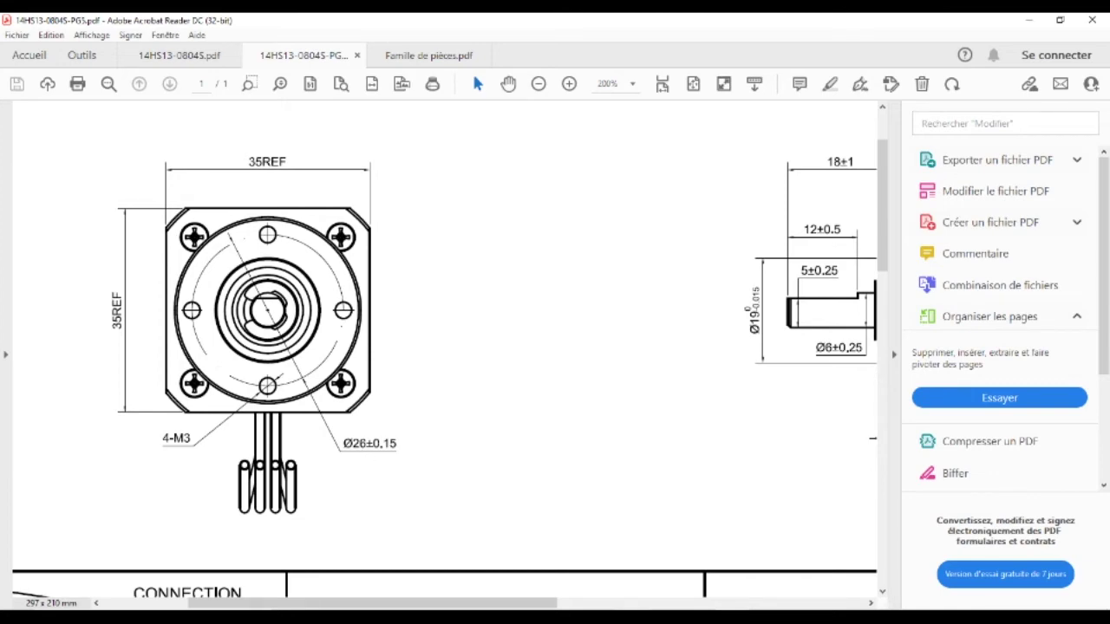
key(alt+Tab)
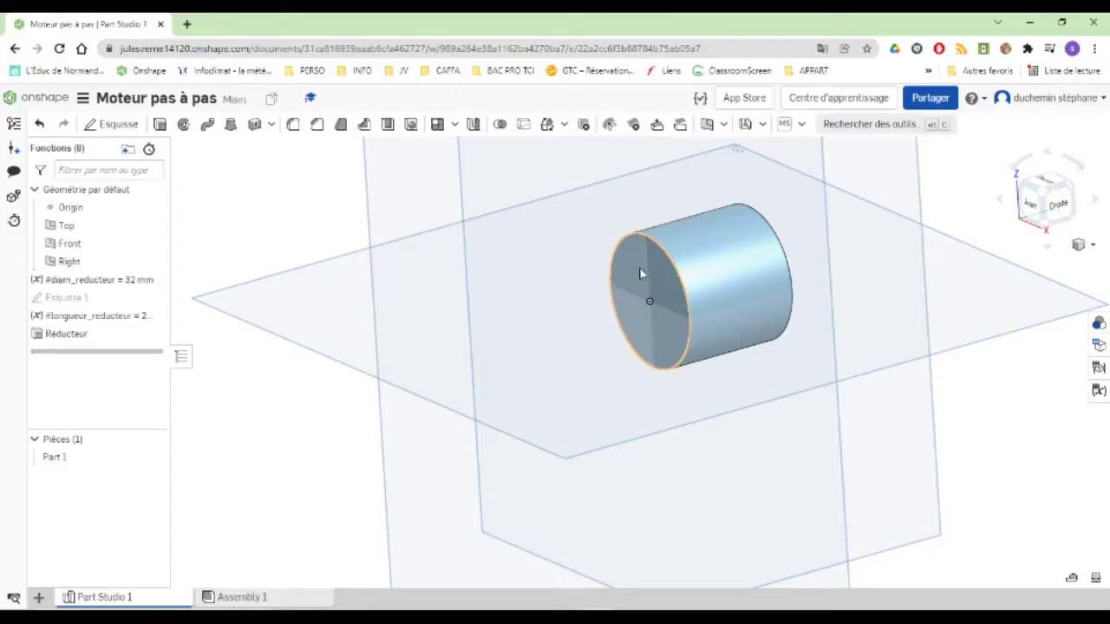
Start a sketch on the gearbox cylinder's front face, viewed normal to the sketch plane.
click(639, 273)
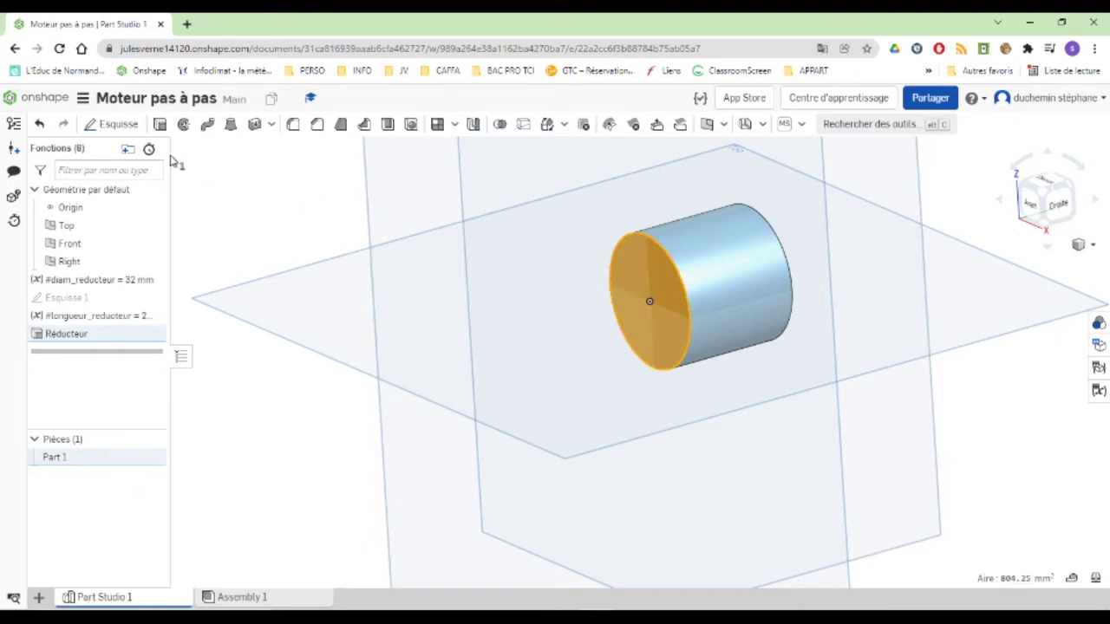
click(119, 125)
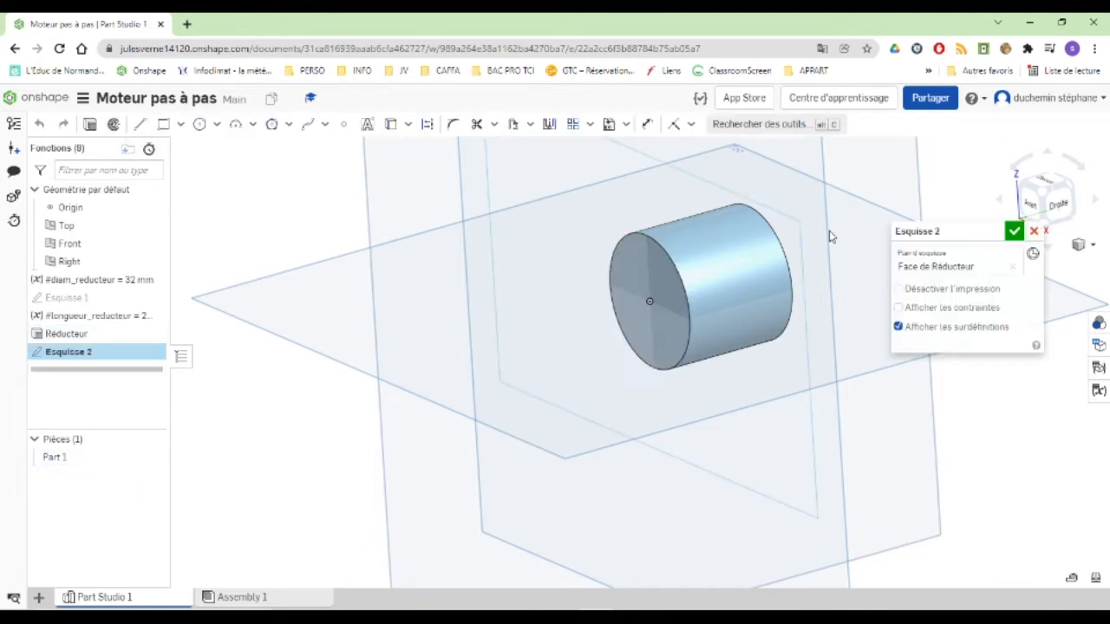
scroll(498, 236, down, 5)
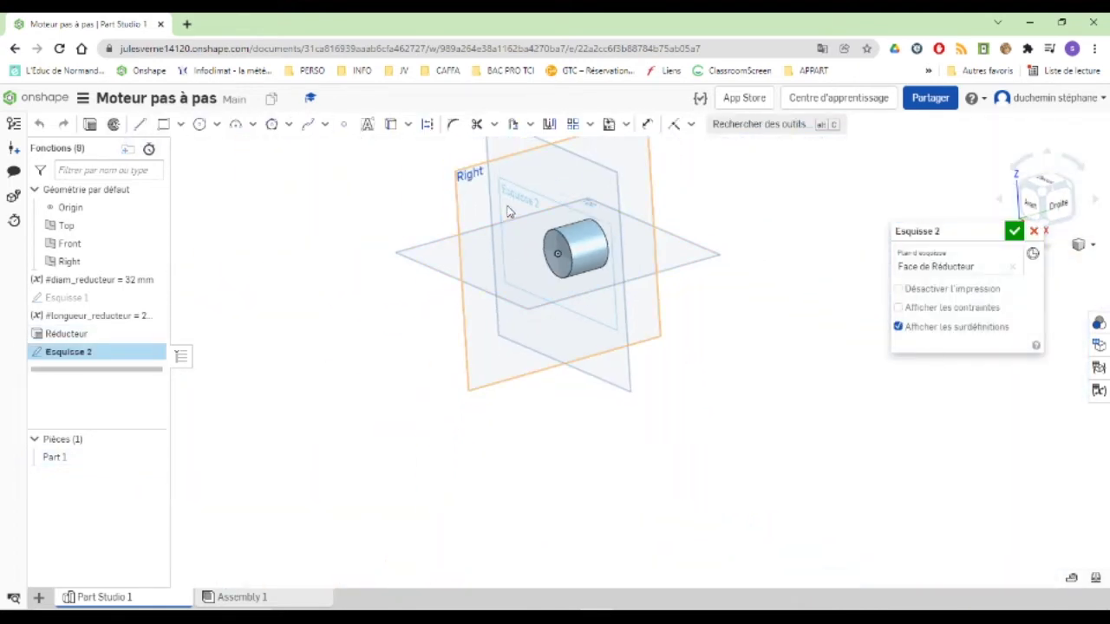
middle_drag(533, 198, 472, 374)
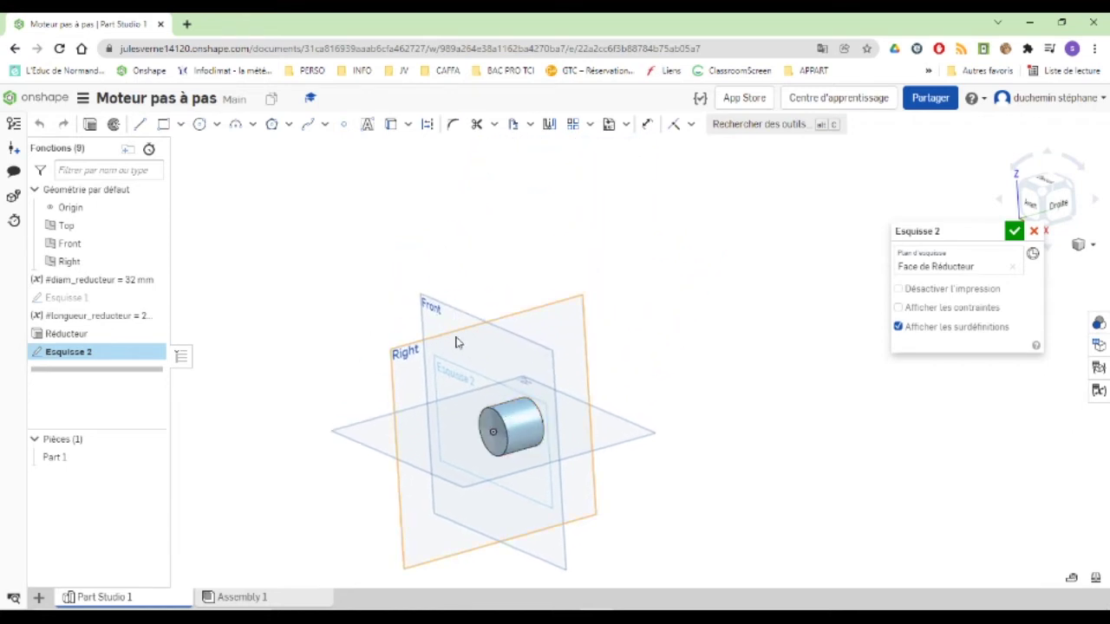
right_drag(525, 390, 548, 393)
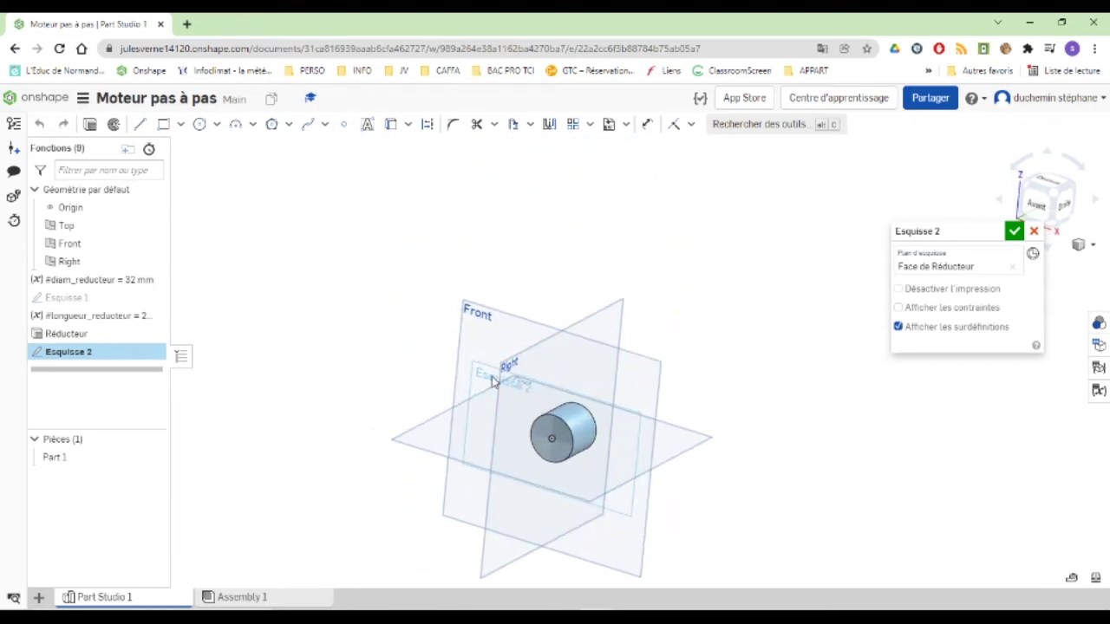
right_click(481, 377)
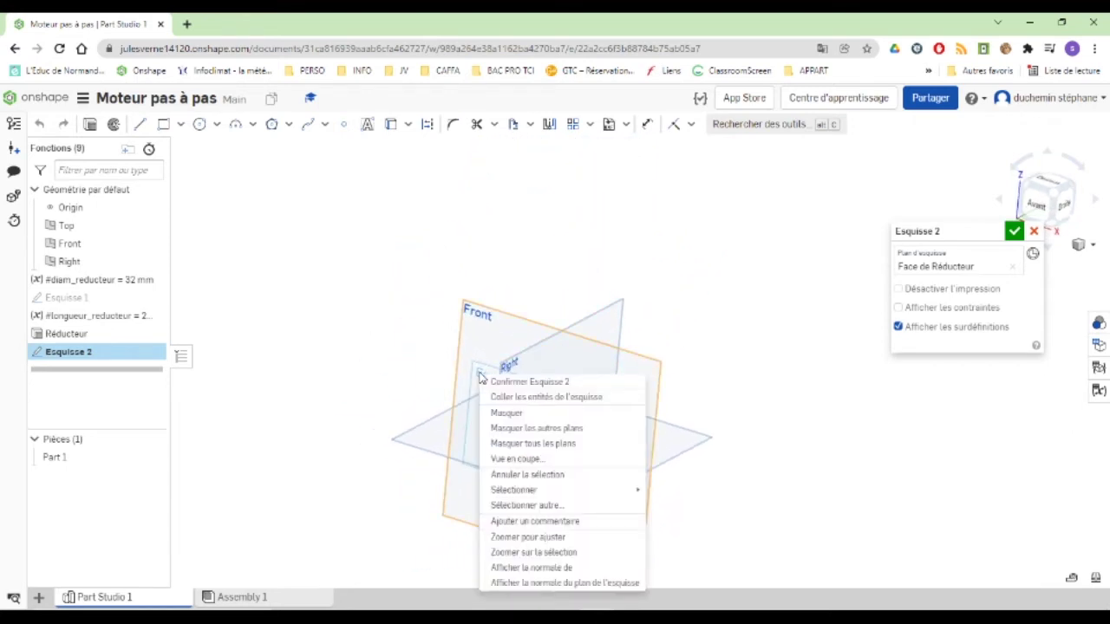
click(520, 590)
scroll(709, 382, down, 2)
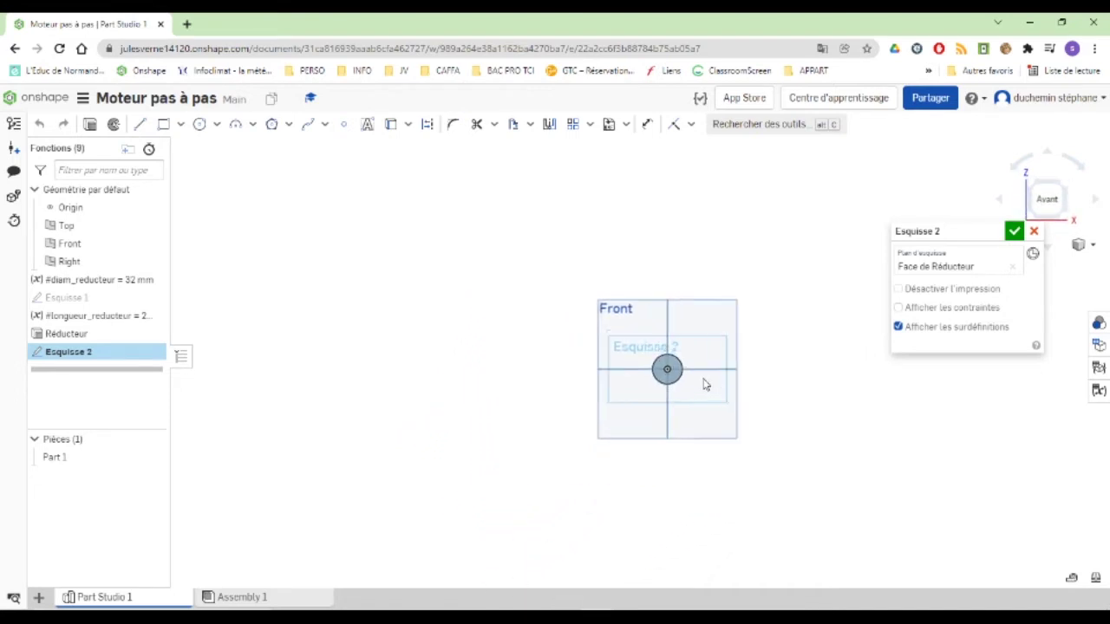
scroll(706, 385, up, 5)
scroll(663, 406, up, 2)
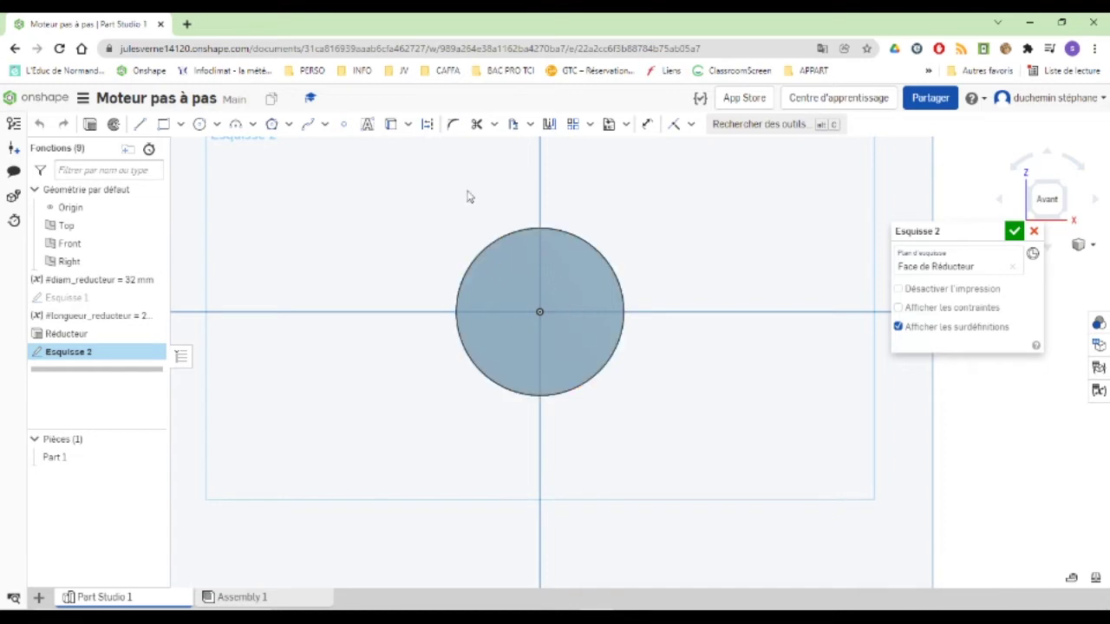
Place a sketch point on the horizontal axis inside the circular face, about 11.4 mm to the right of the origin.
click(343, 124)
click(540, 314)
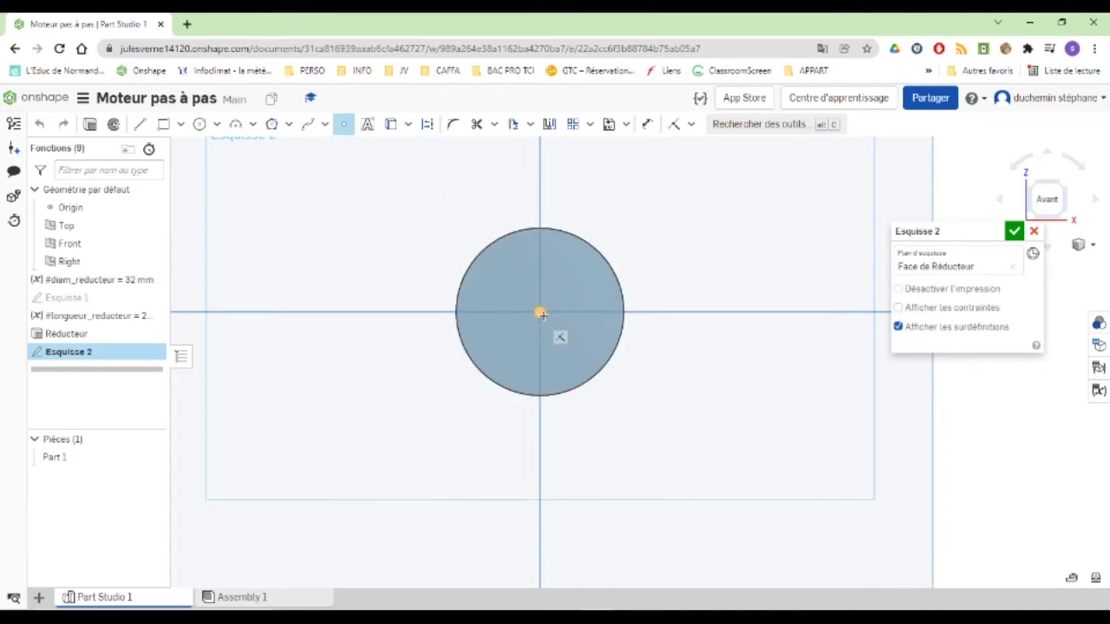
click(600, 311)
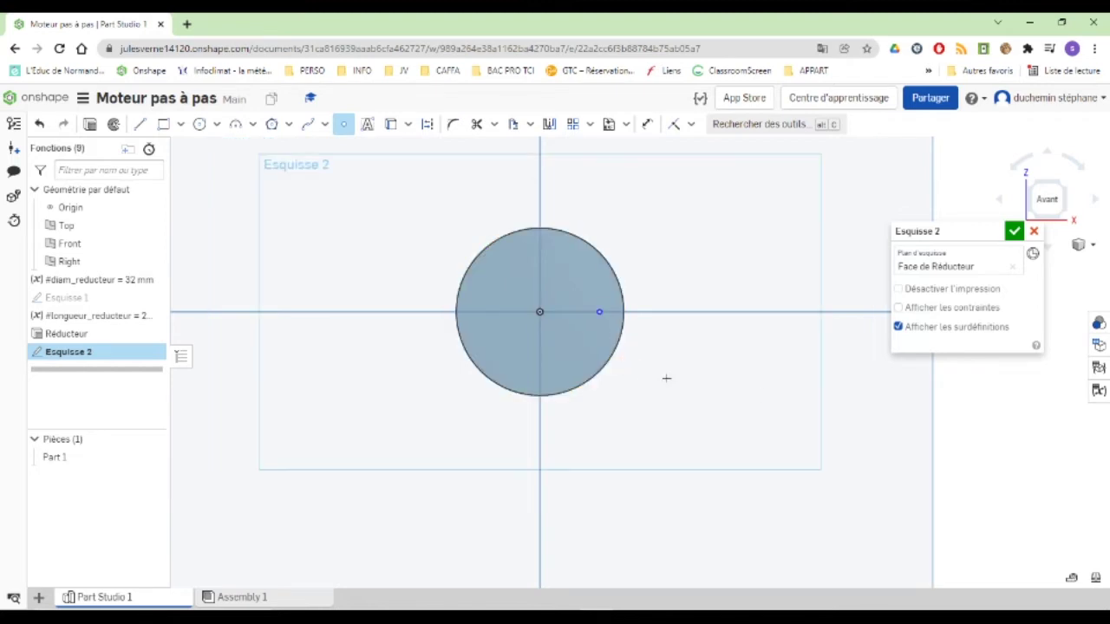
Create a circular pattern of the sketch point around the origin with 4 instances.
click(590, 125)
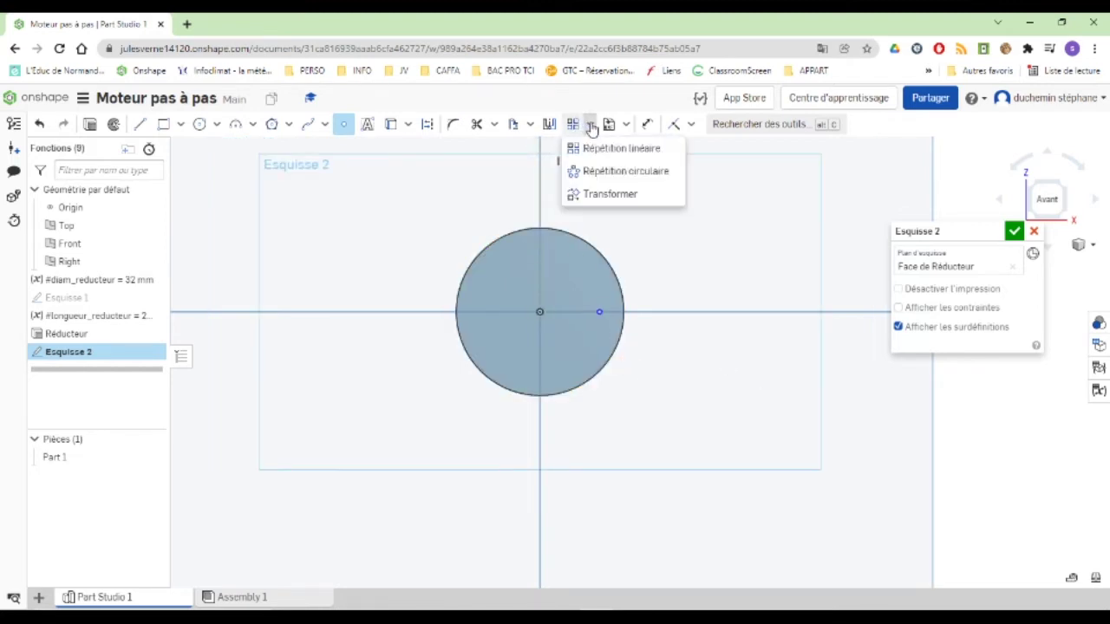
click(624, 171)
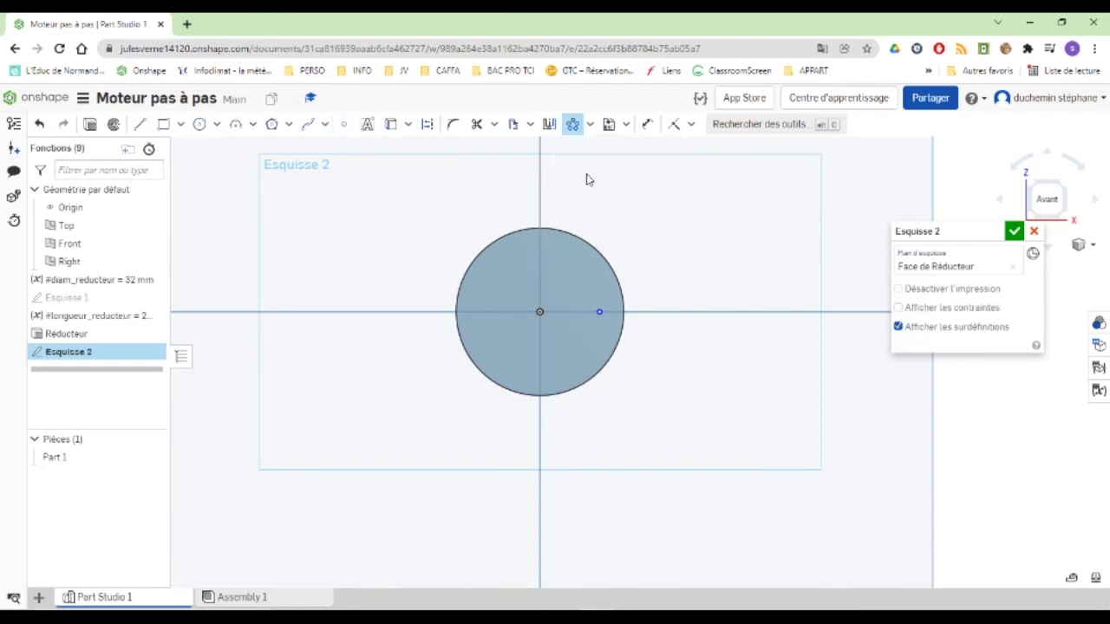
click(620, 312)
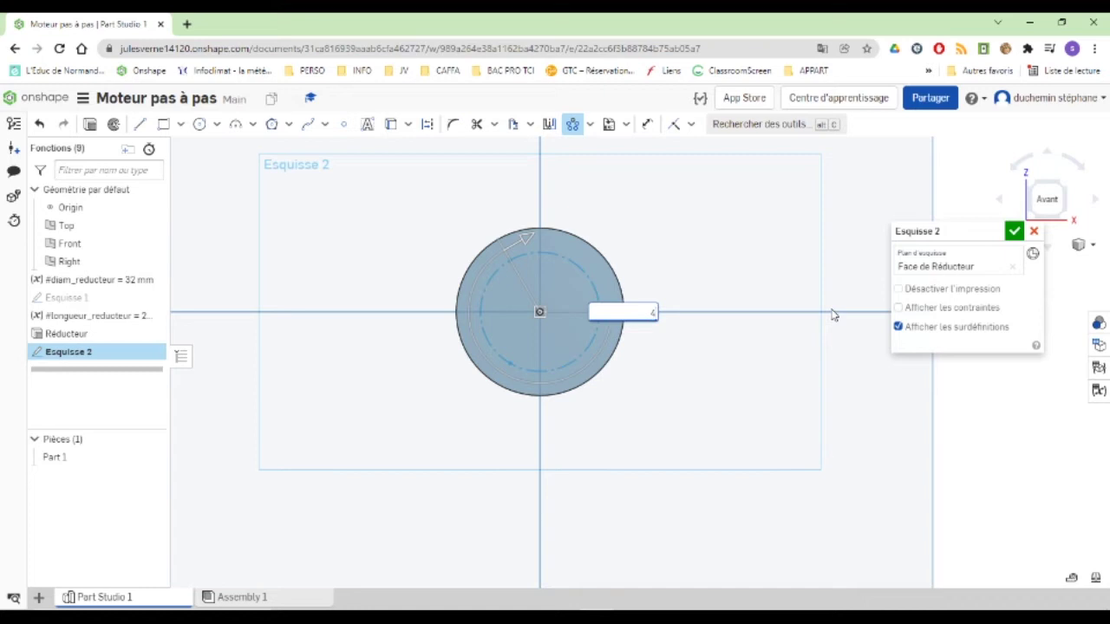
key(Return)
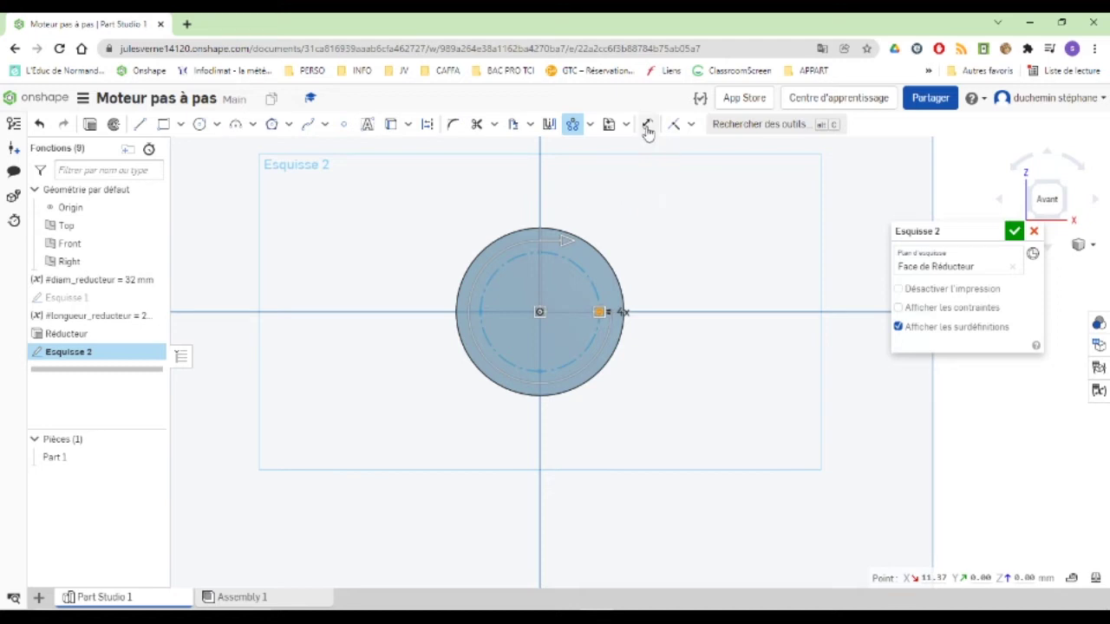
click(638, 237)
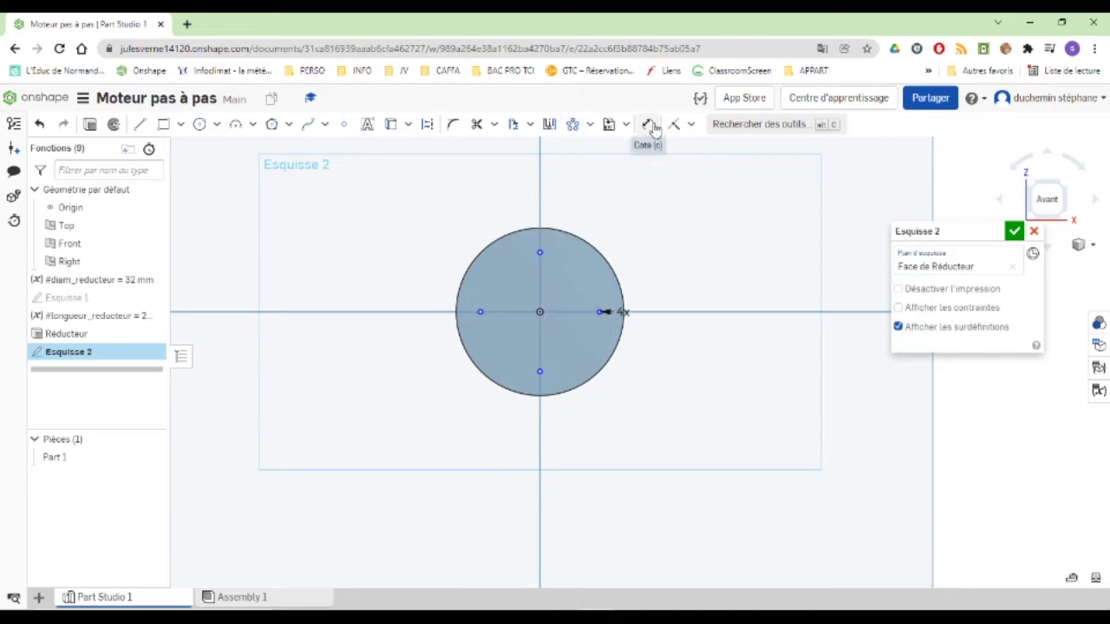
Dimension the distance between the two horizontally opposite points, and look up the hole circle diameter in the PDF's front view.
click(651, 125)
click(482, 312)
click(600, 312)
click(540, 433)
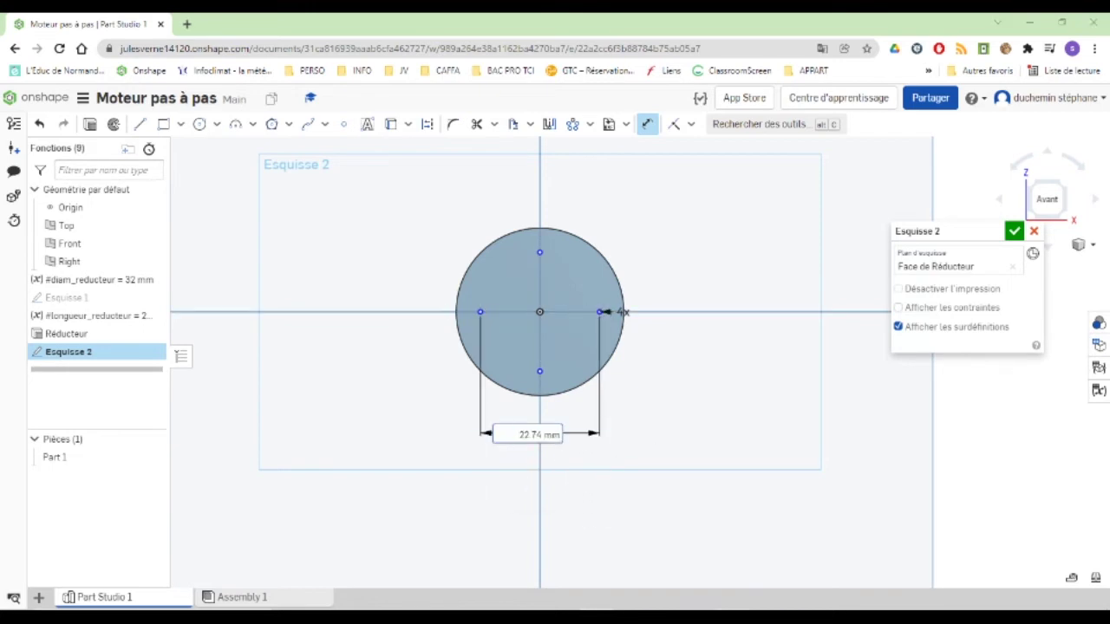
click(679, 562)
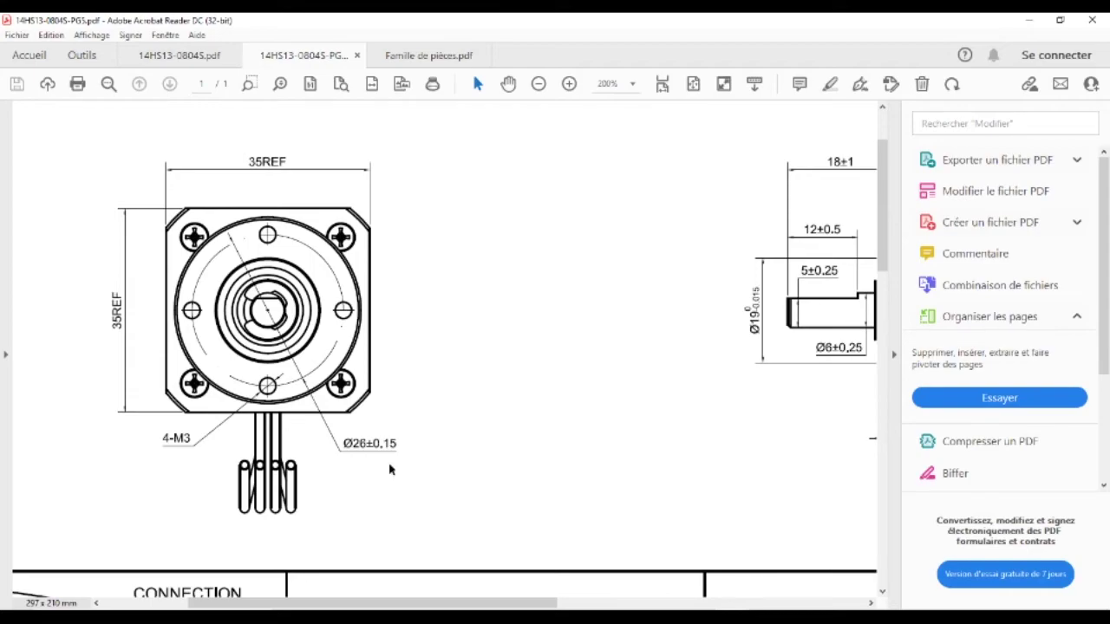
key(alt+Tab)
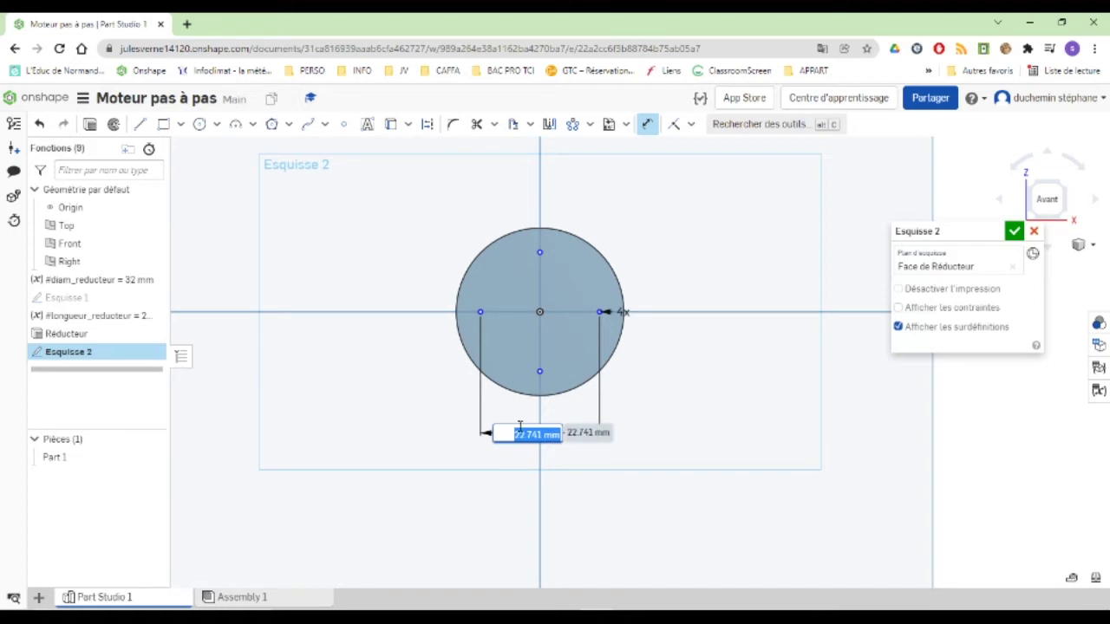
Set the point-spacing dimension to a new length variable entraxe_taraudage_reducteur with value 22.741 mm, and close the sketch.
key(BackSpace)
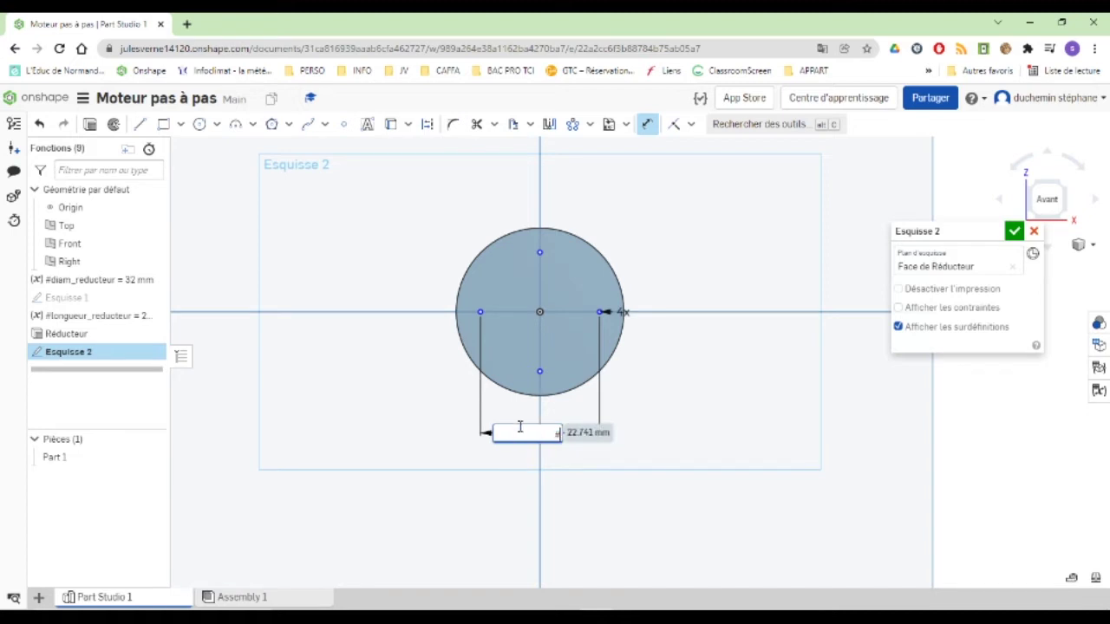
text(#co)
text(traxe)
text(_tara)
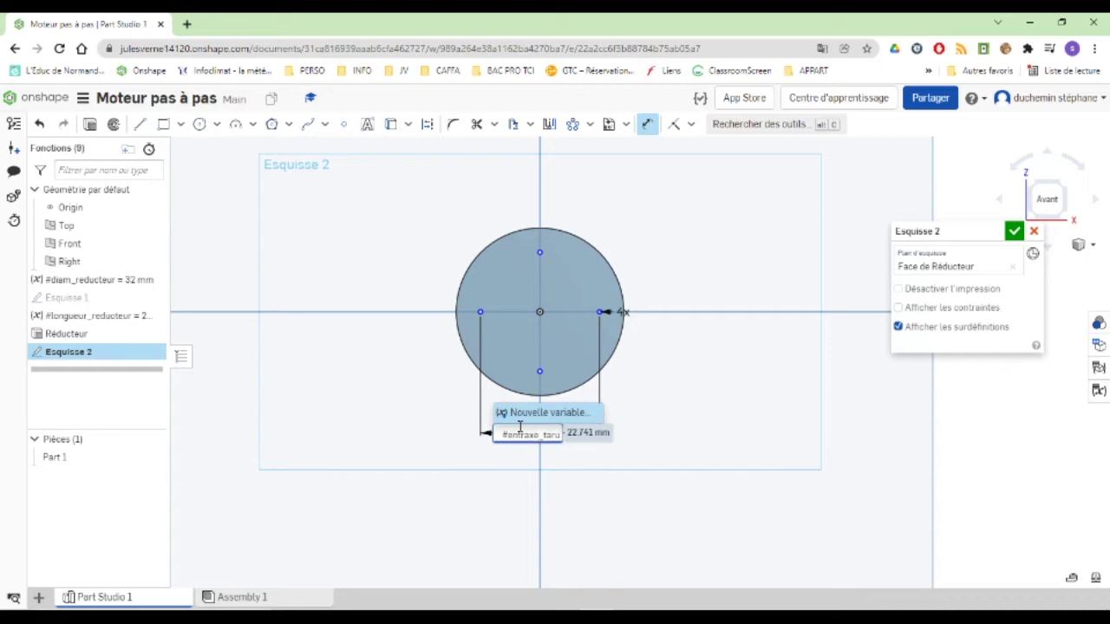
text(udage_reducteur)
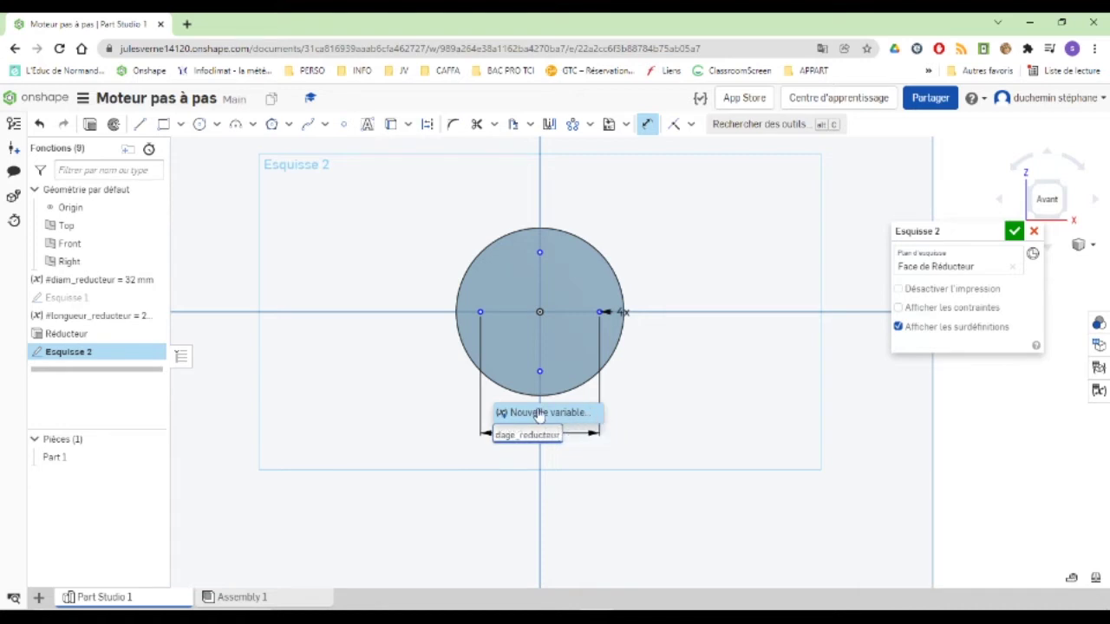
click(540, 414)
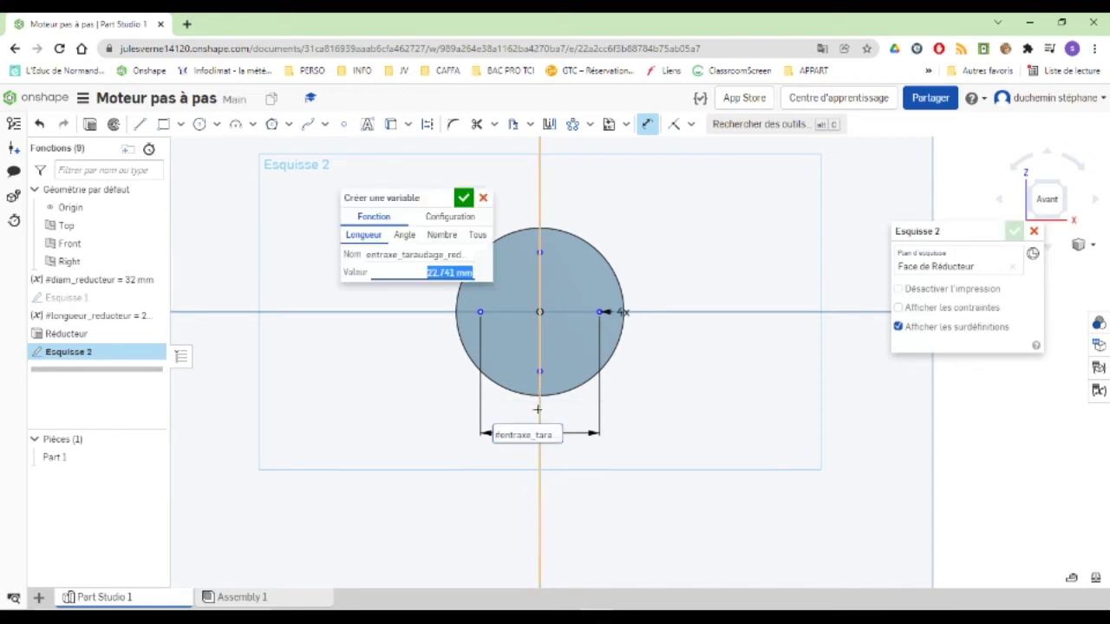
key(Return)
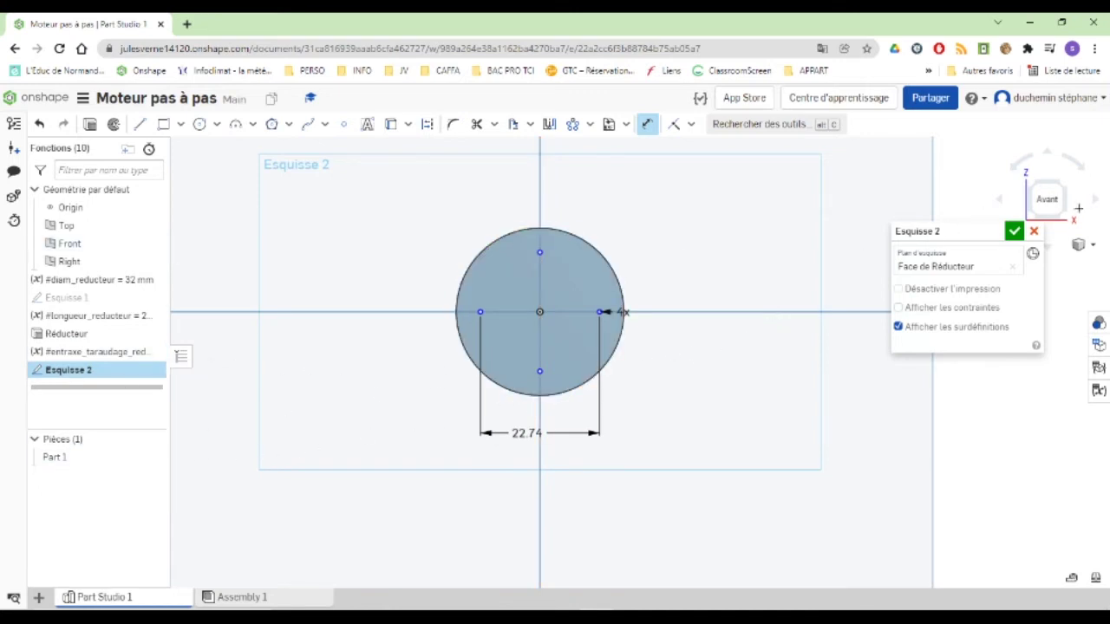
click(1014, 230)
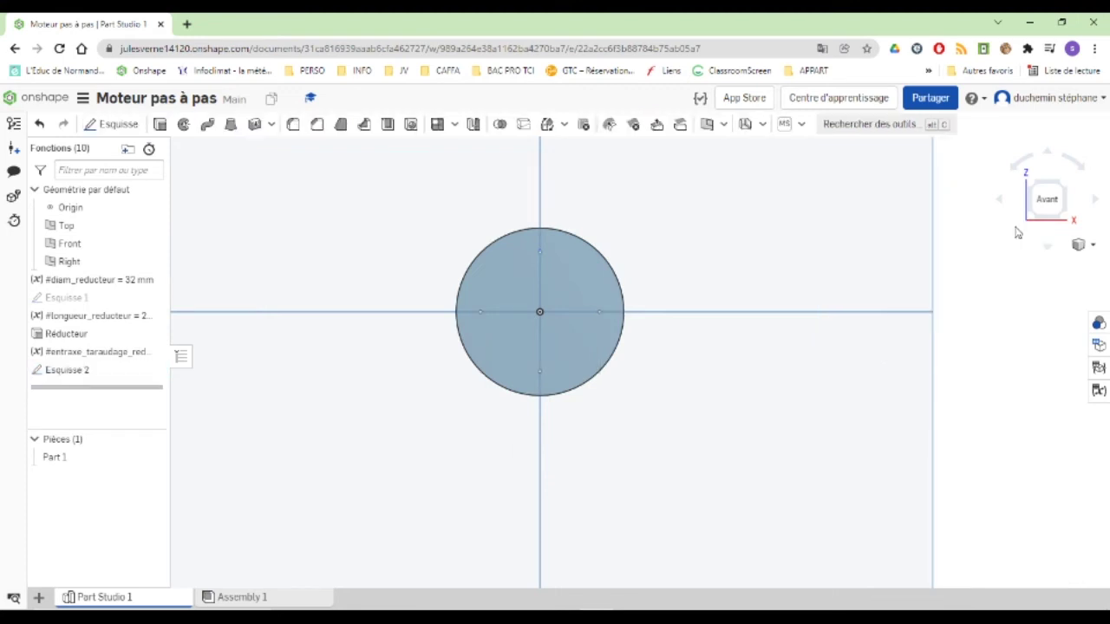
Create simple blind ISO tapped M3 holes, 0.50 mm pitch and 15 mm deep, at the four sketch points on the gearbox face.
click(413, 125)
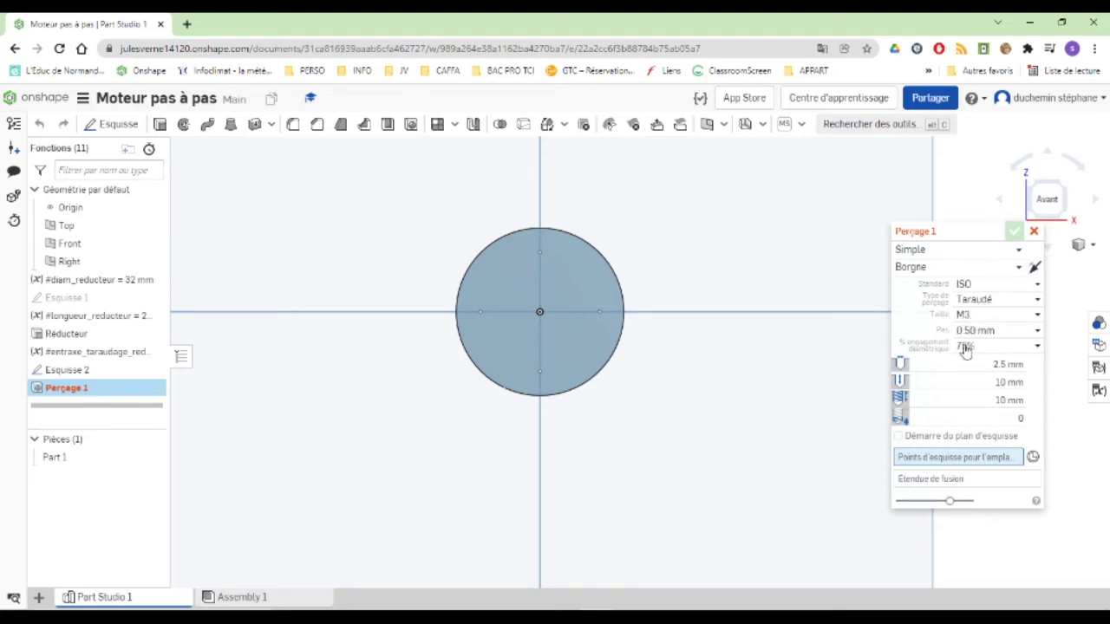
click(1008, 382)
text(15)
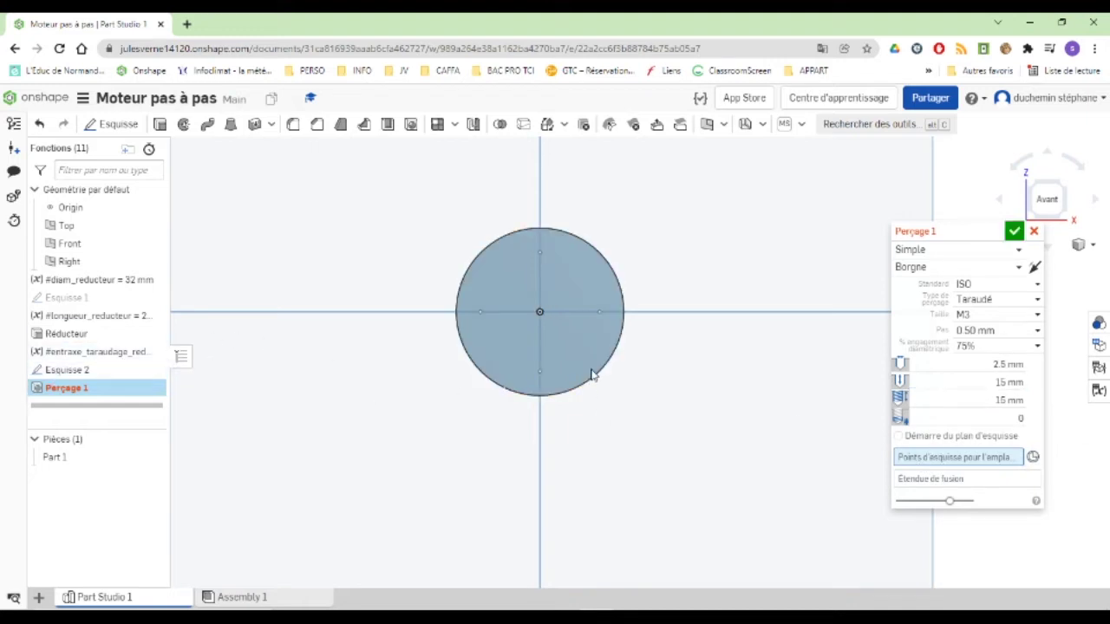
click(589, 379)
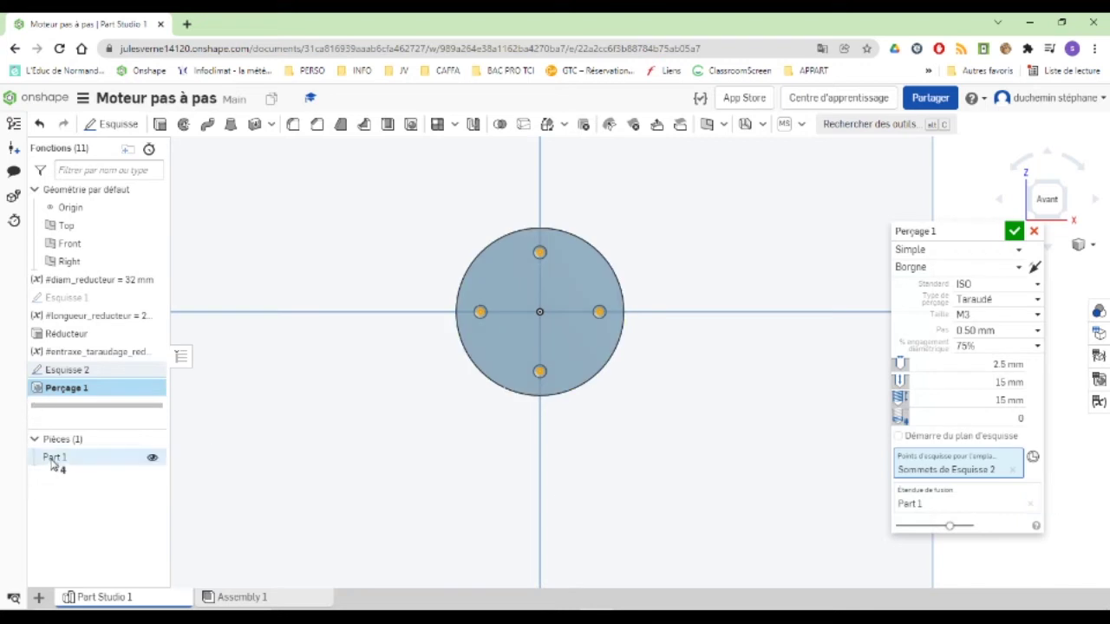
click(1014, 232)
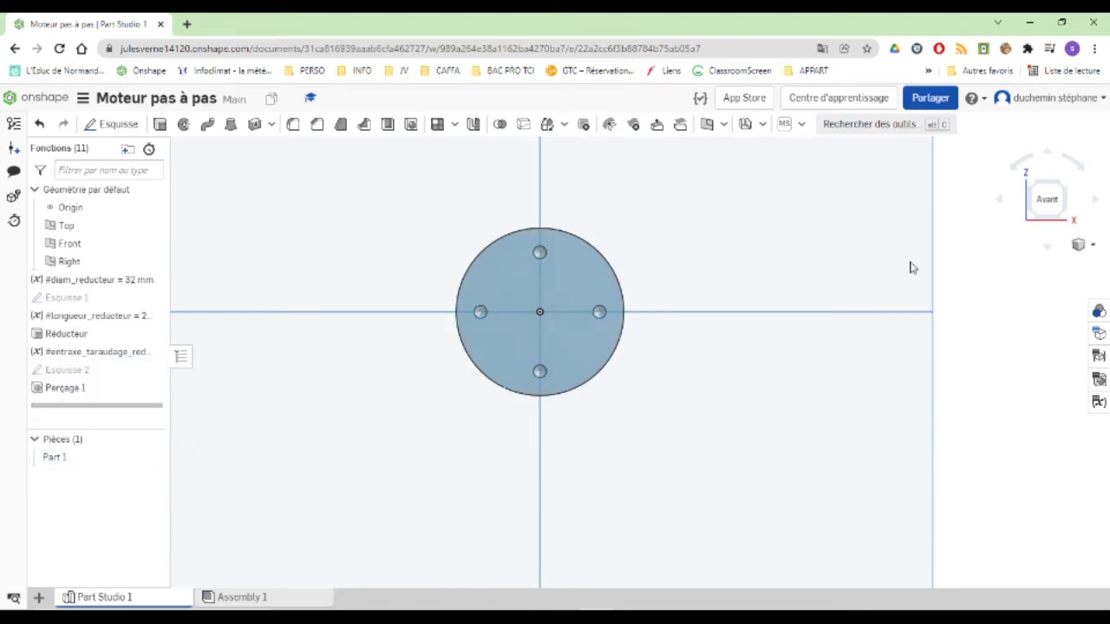
Examine the gearbox cylinder and its four tapped holes from the side, back and front.
key(shift+7)
key(shift+4)
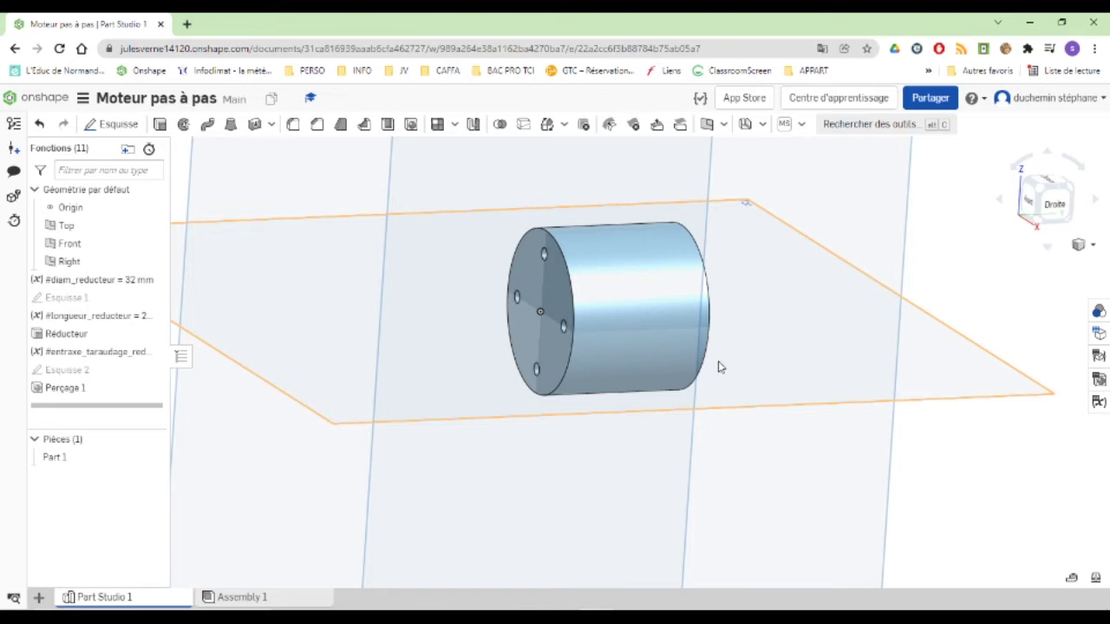
scroll(838, 356, up, 3)
right_drag(838, 356, 791, 288)
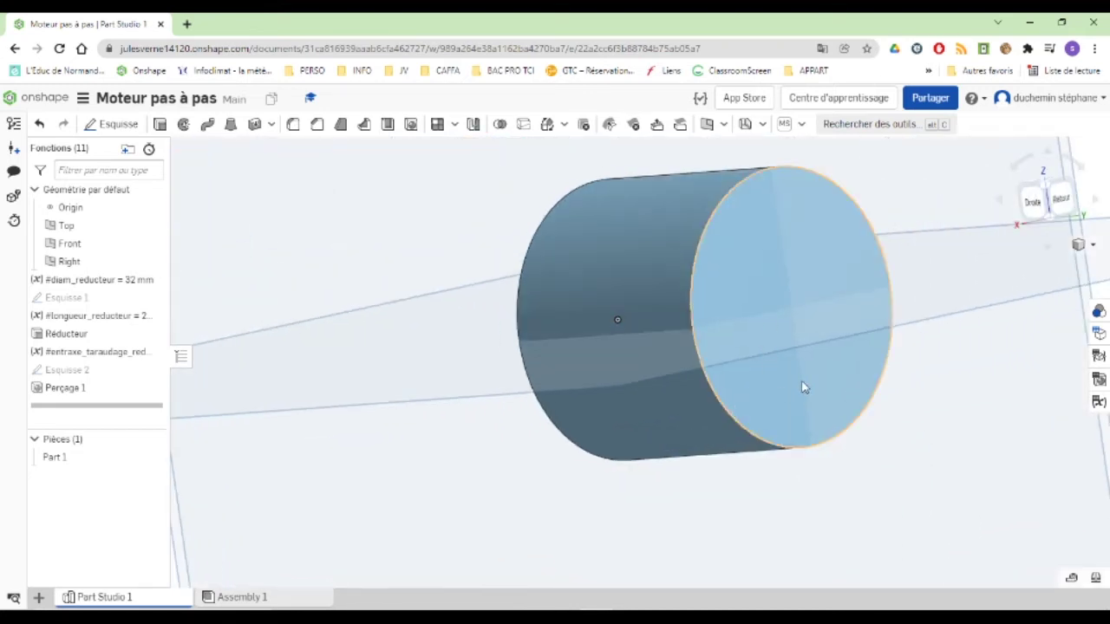
right_drag(752, 423, 845, 421)
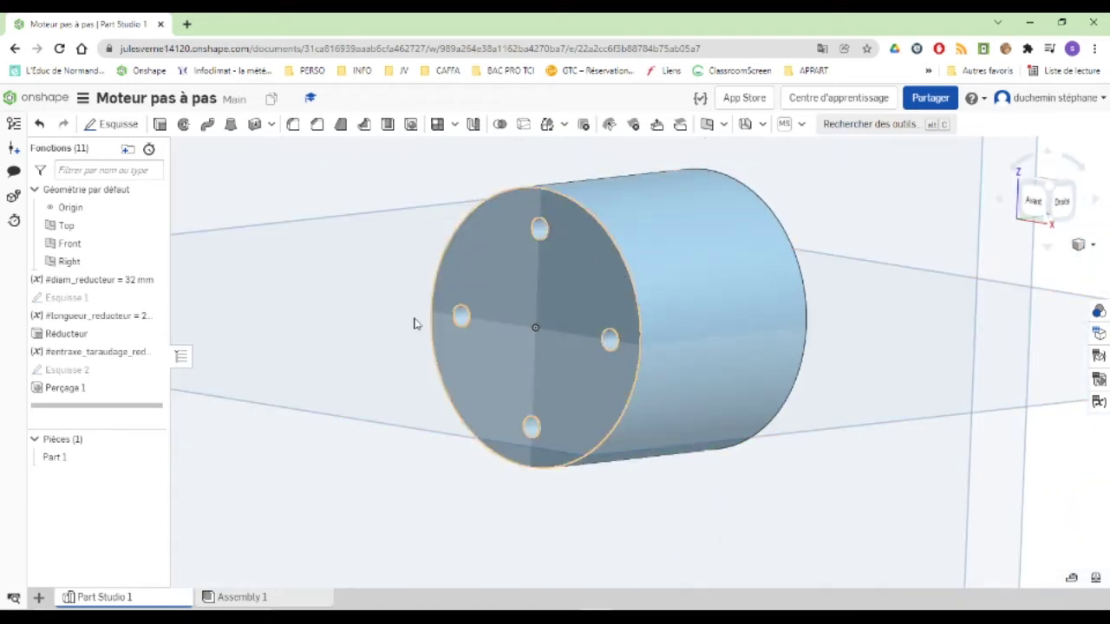
click(327, 199)
scroll(706, 314, down, 2)
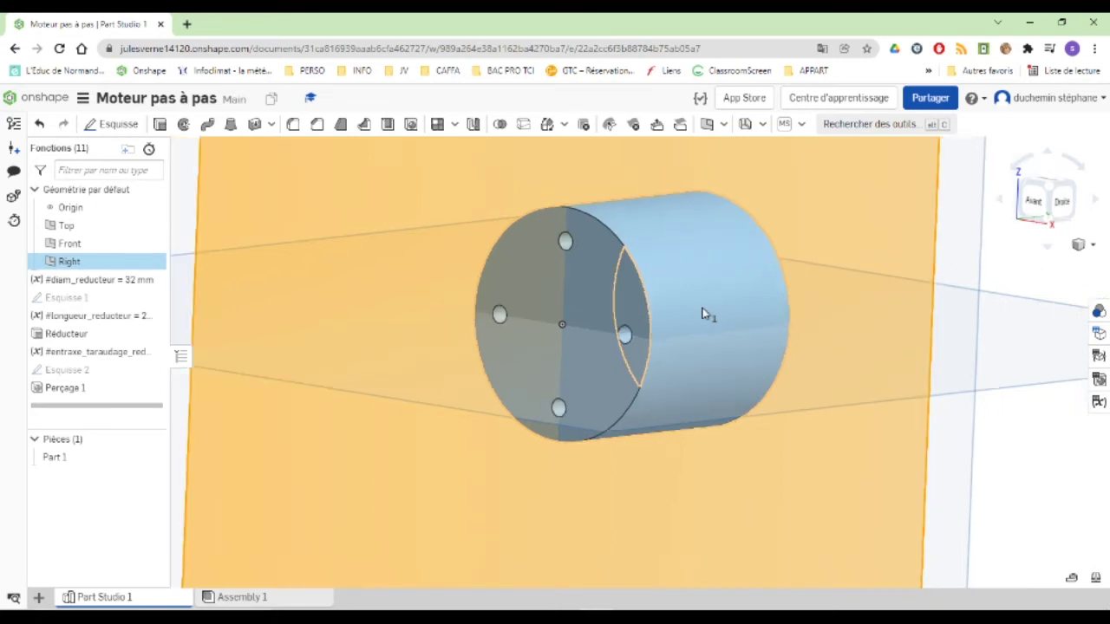
scroll(706, 315, up, 4)
scroll(704, 313, down, 5)
scroll(704, 314, down, 5)
right_drag(986, 446, 973, 420)
click(972, 419)
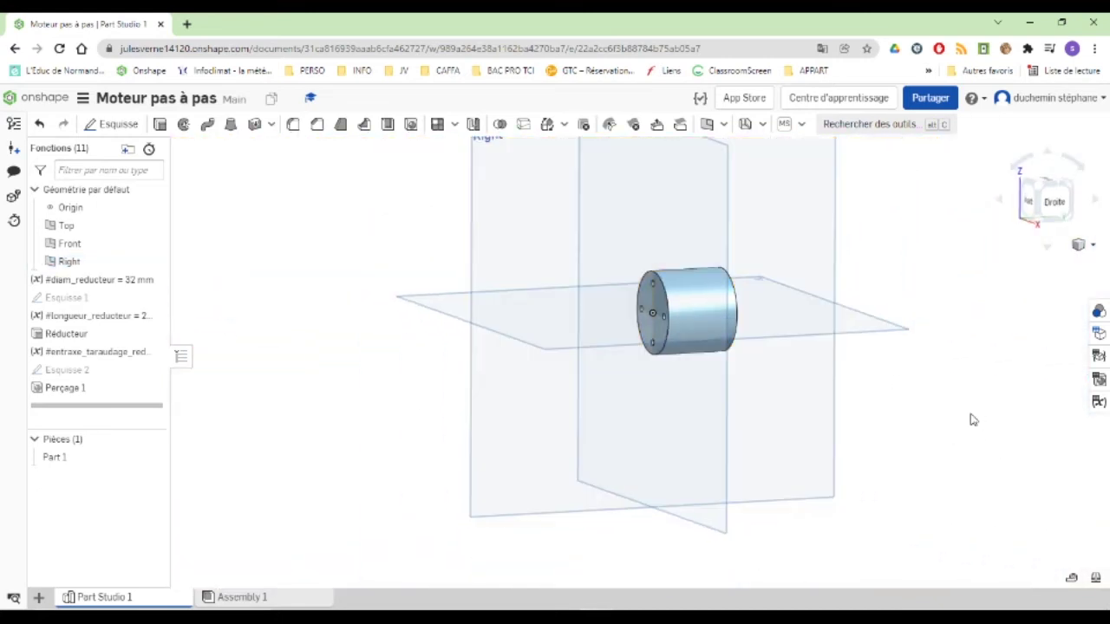
Start a construction plane offset from the gearbox cylinder's front face.
click(655, 304)
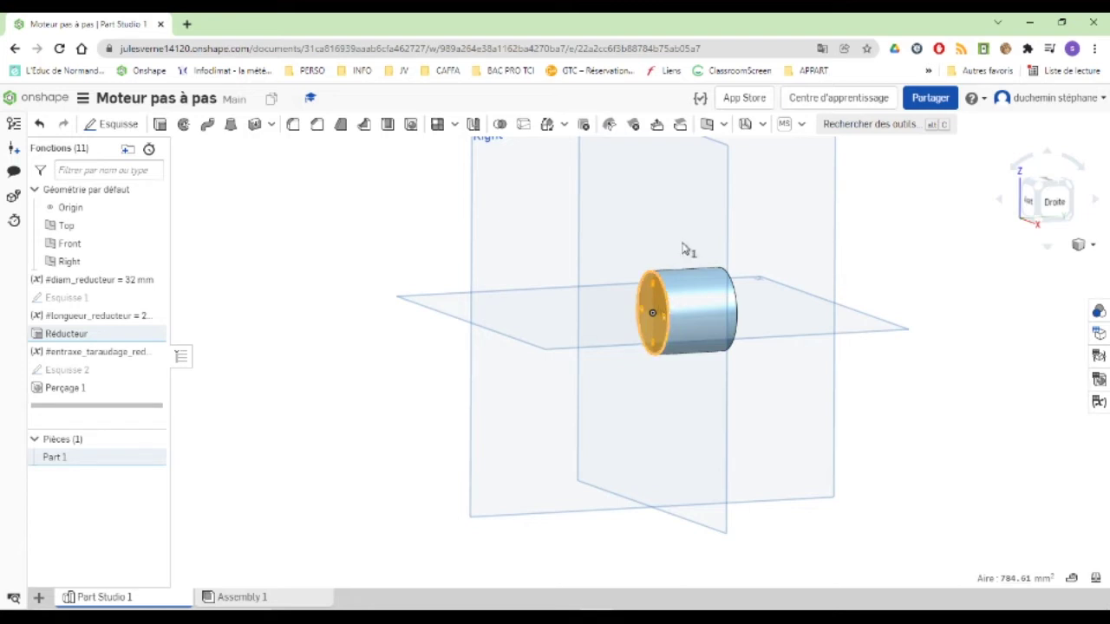
click(707, 126)
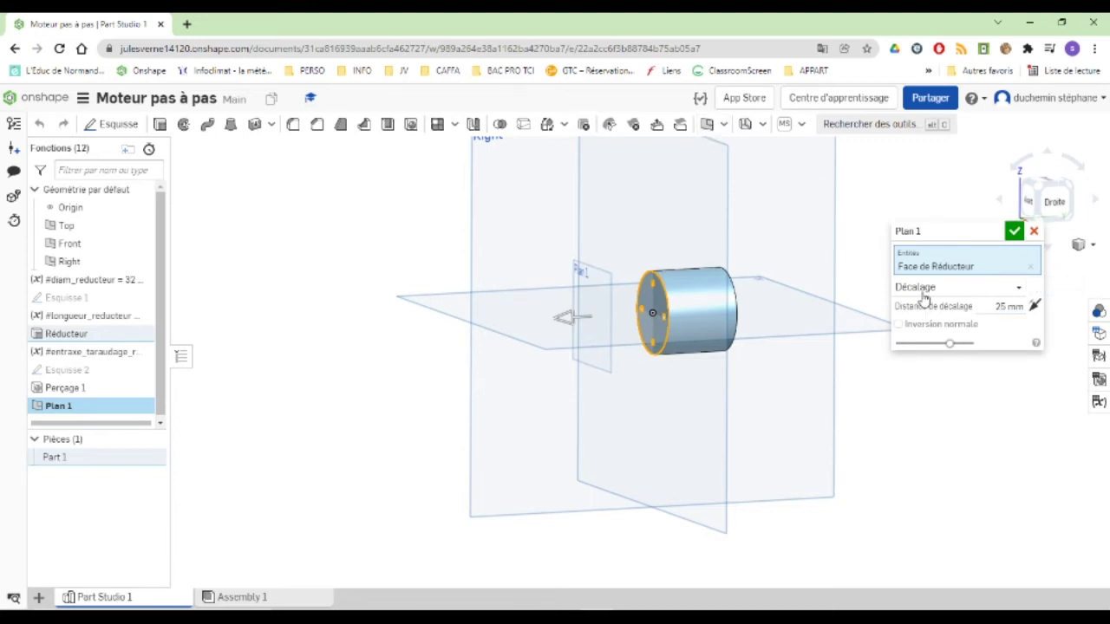
click(988, 306)
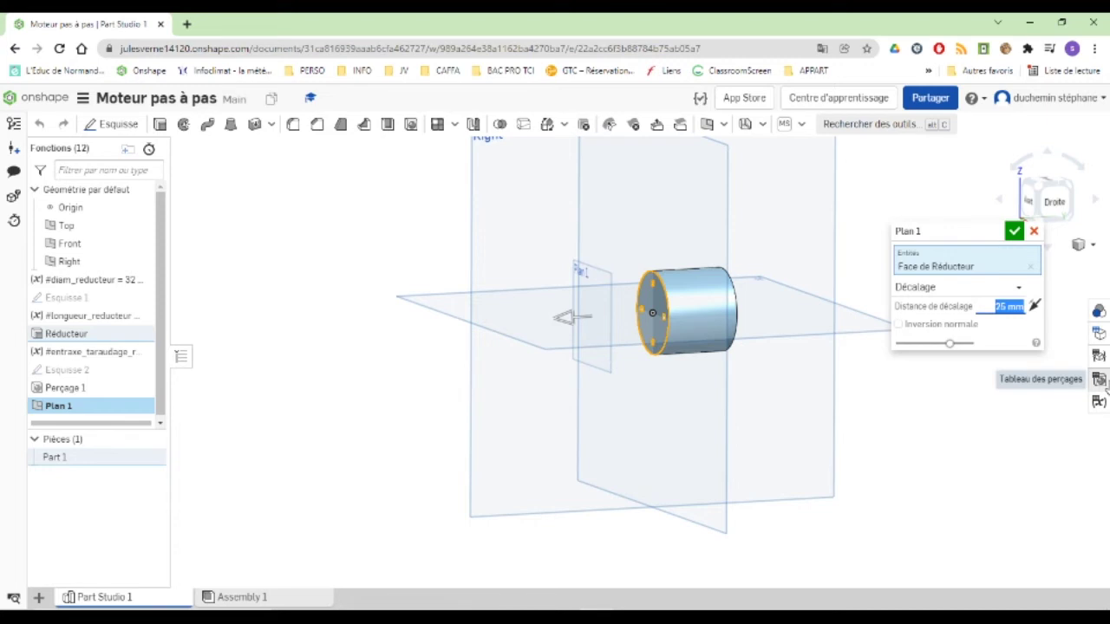
text(4)
text(di)
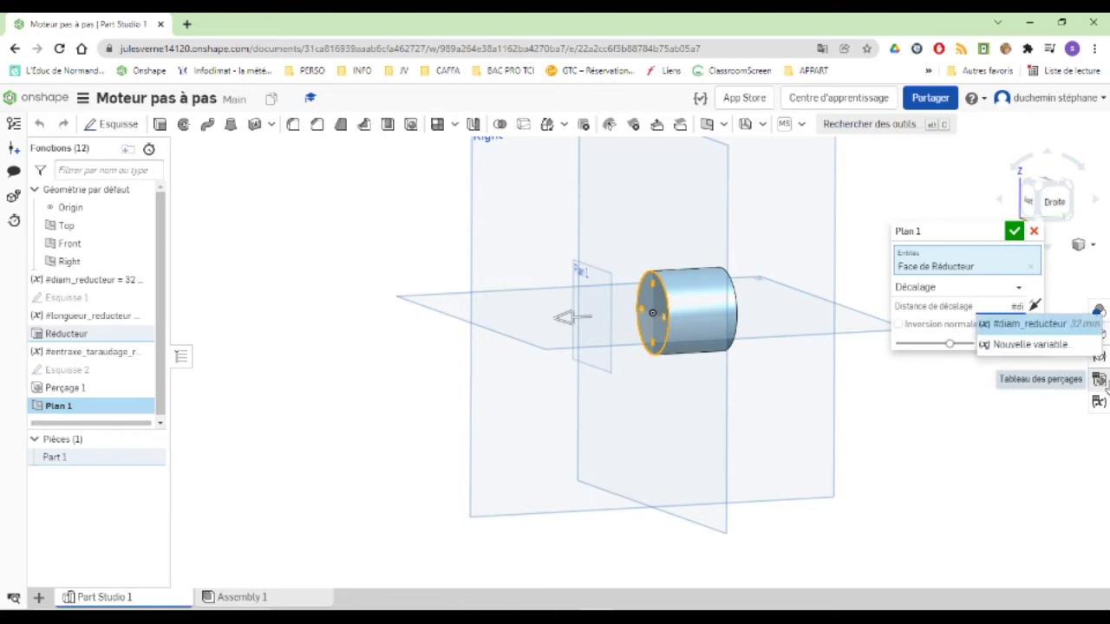
key(BackSpace)
key(BackSpace)
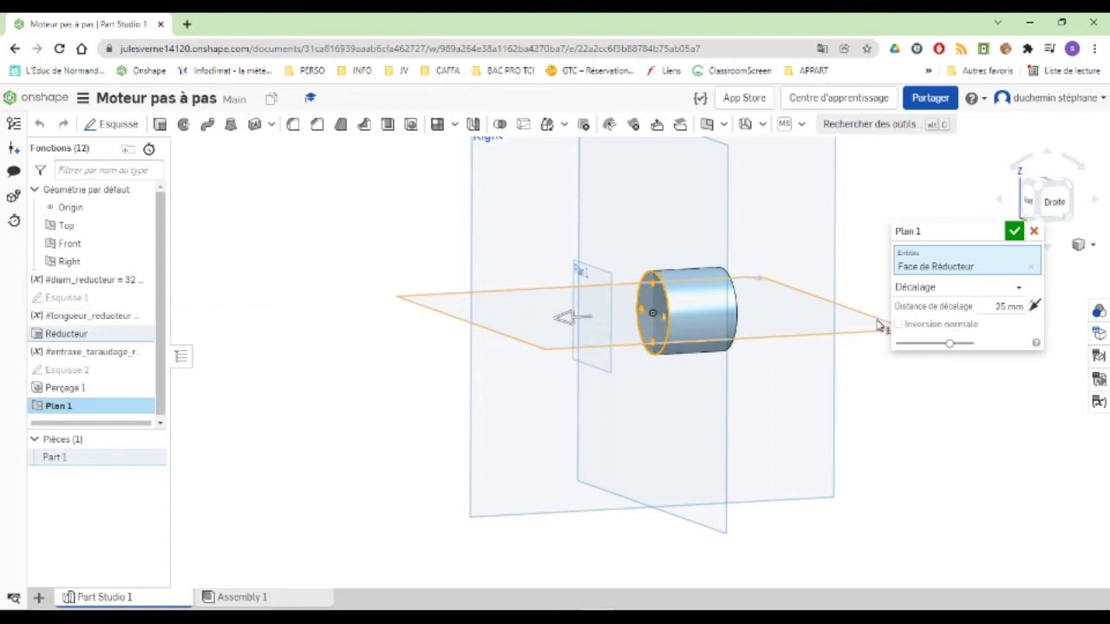
Set the plane's offset distance to #longueur_reducteur, reverse its direction towards the cylinder's rear face, and confirm the plane.
click(1002, 308)
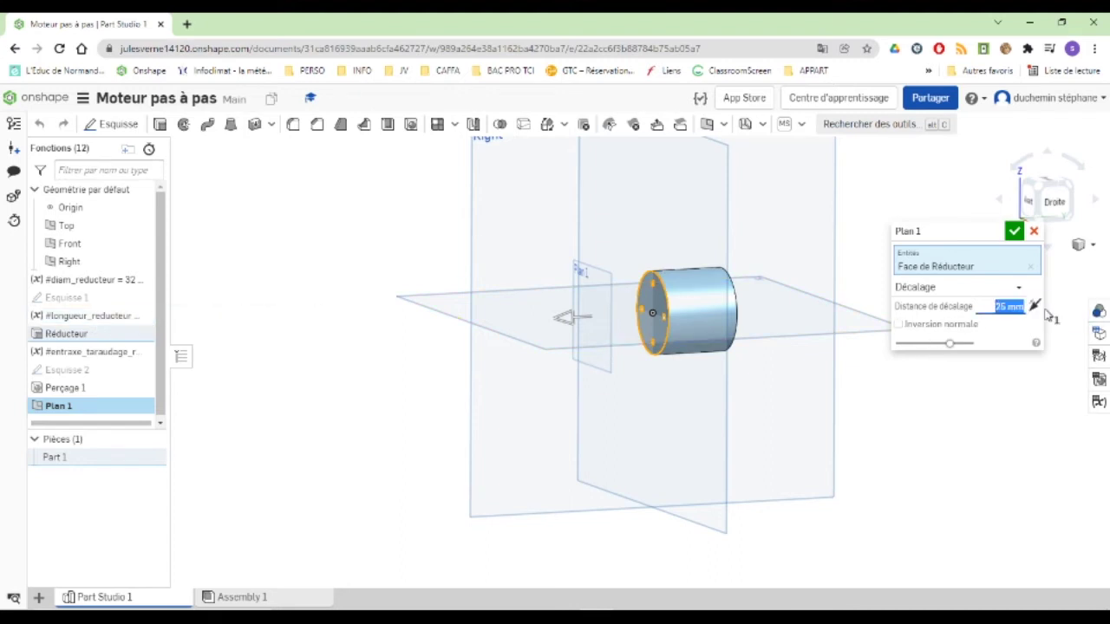
text(4)
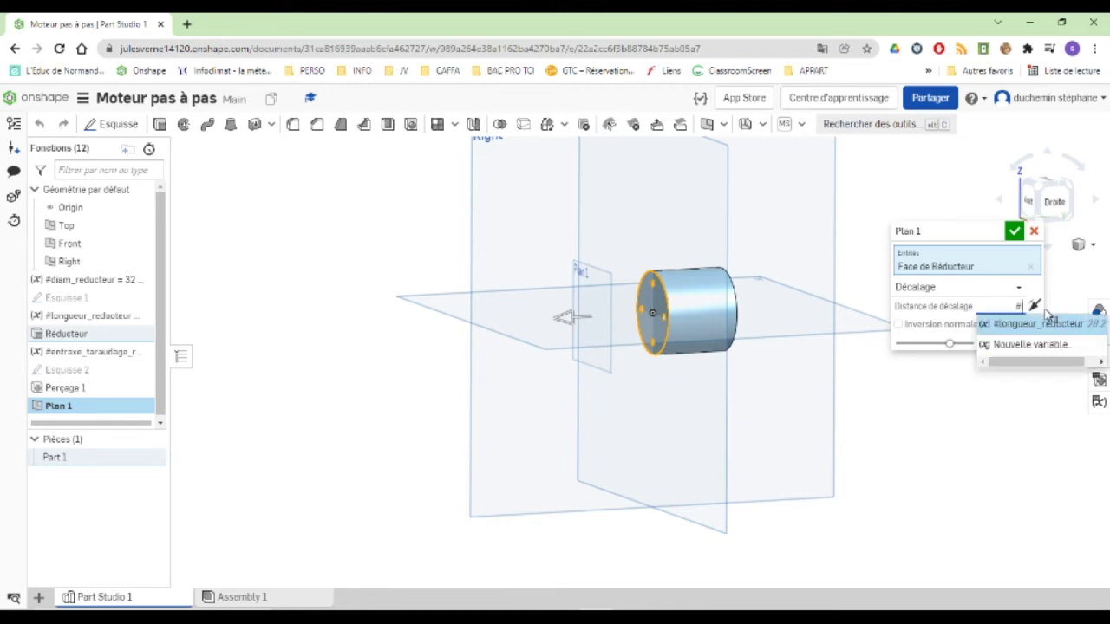
click(1027, 324)
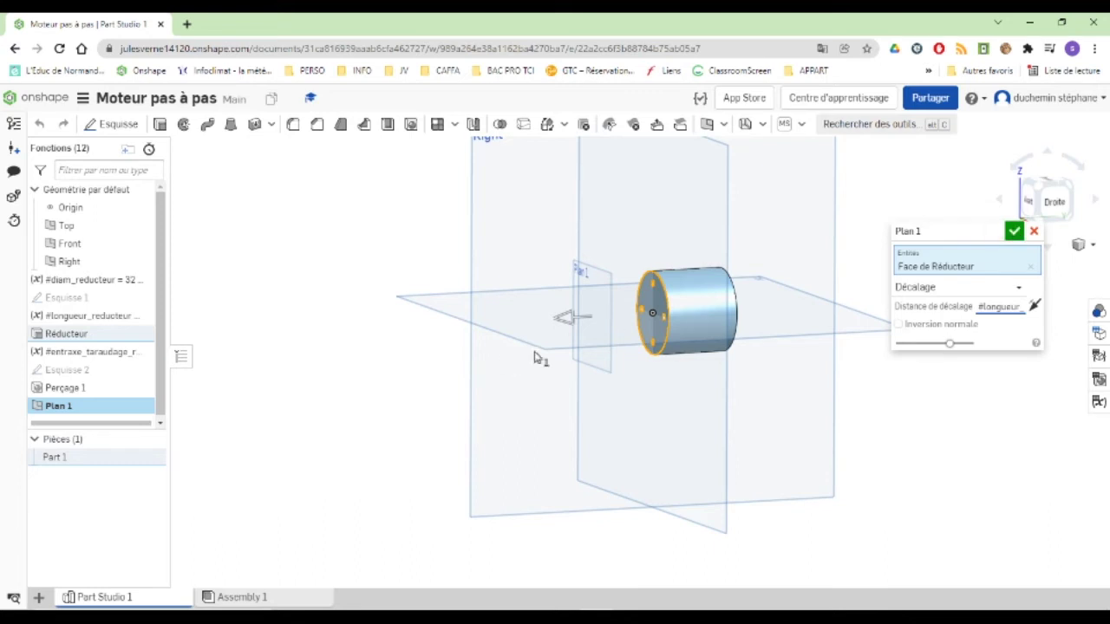
click(1034, 308)
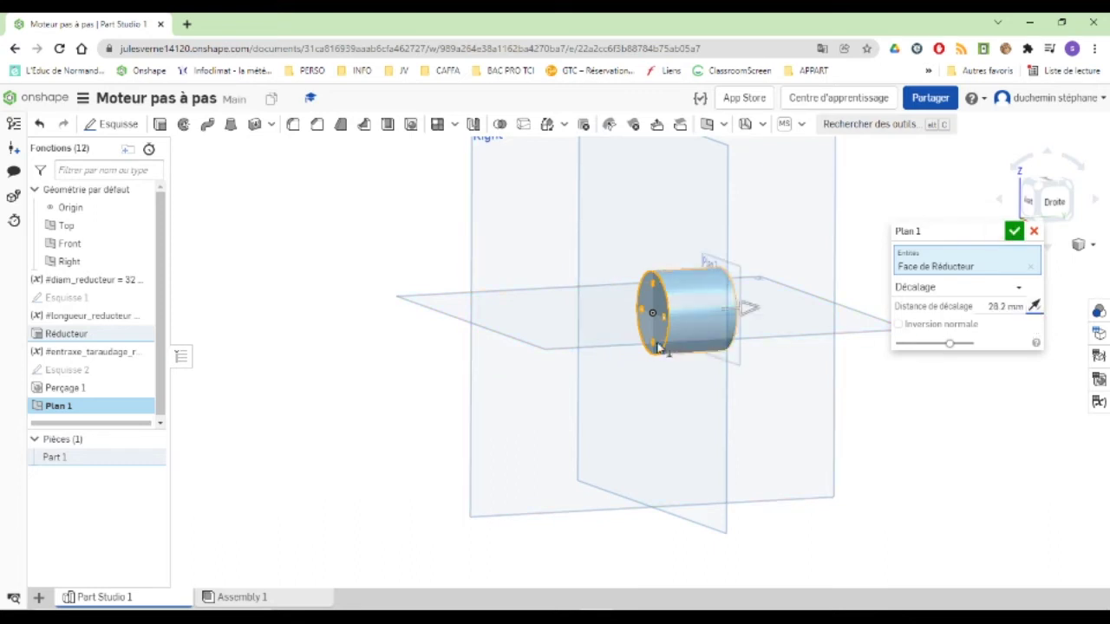
click(1015, 233)
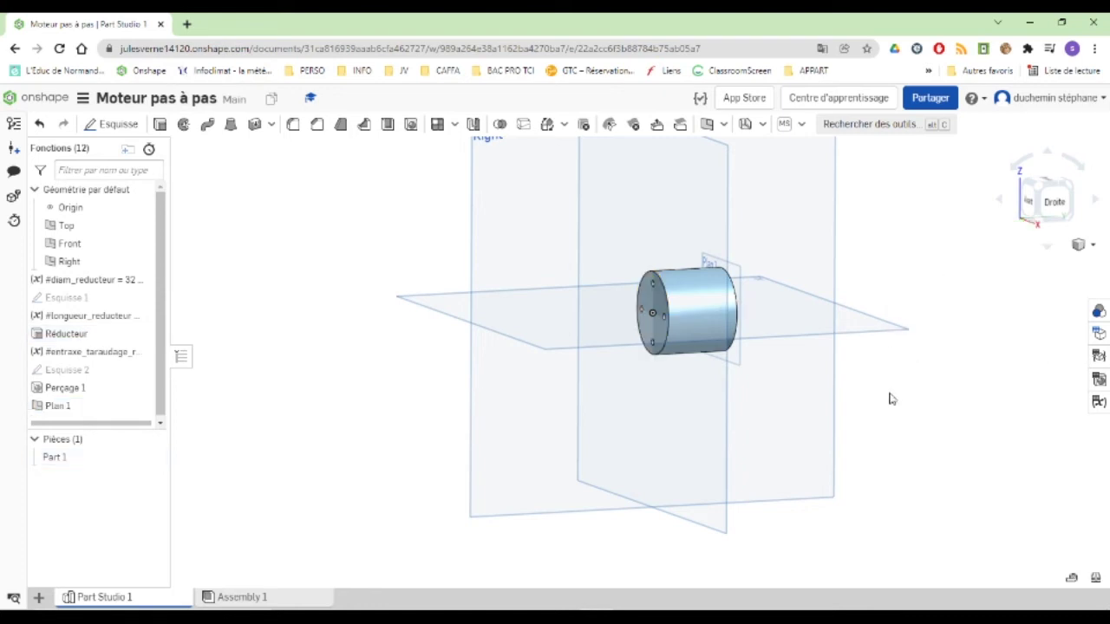
Start a sketch on the offset plane at the gearbox's rear end, viewed normal to the sketch plane.
right_drag(928, 397, 969, 372)
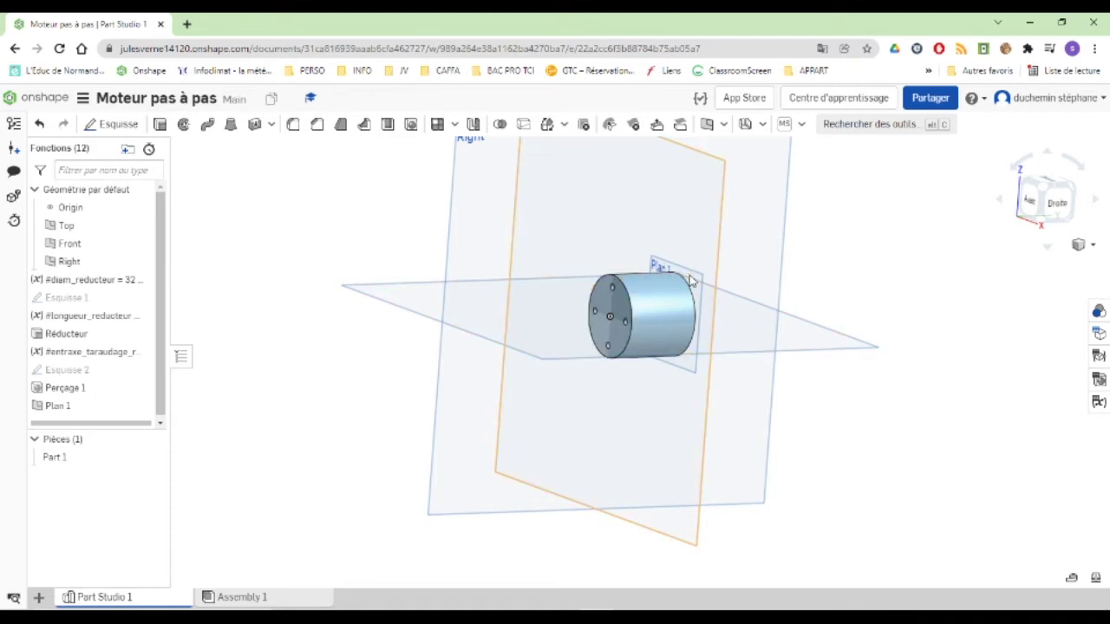
right_drag(867, 364, 944, 416)
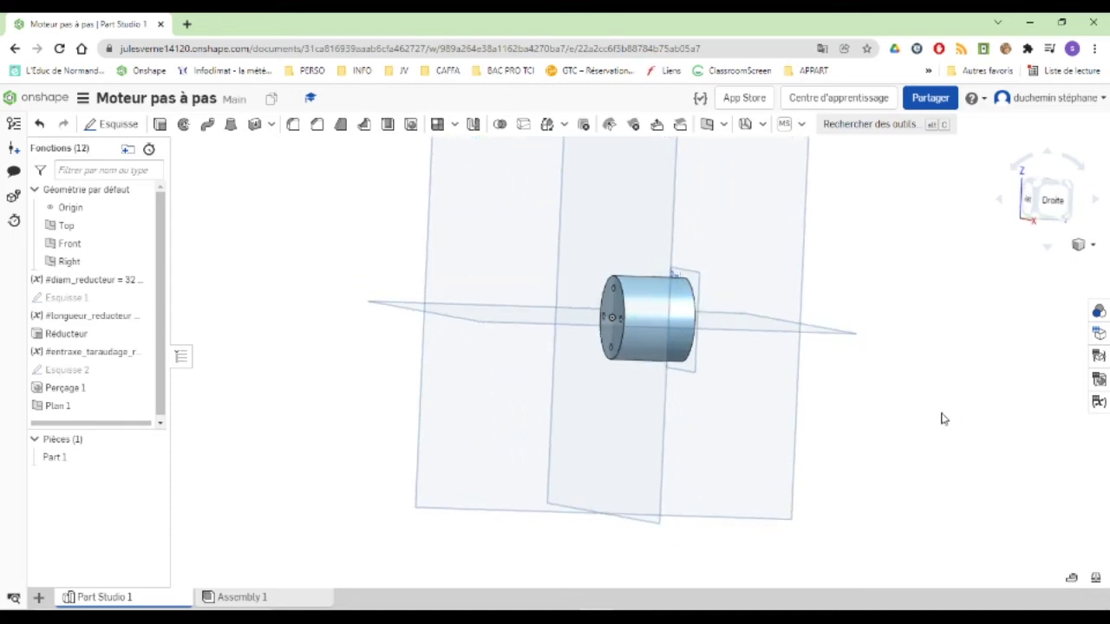
click(697, 284)
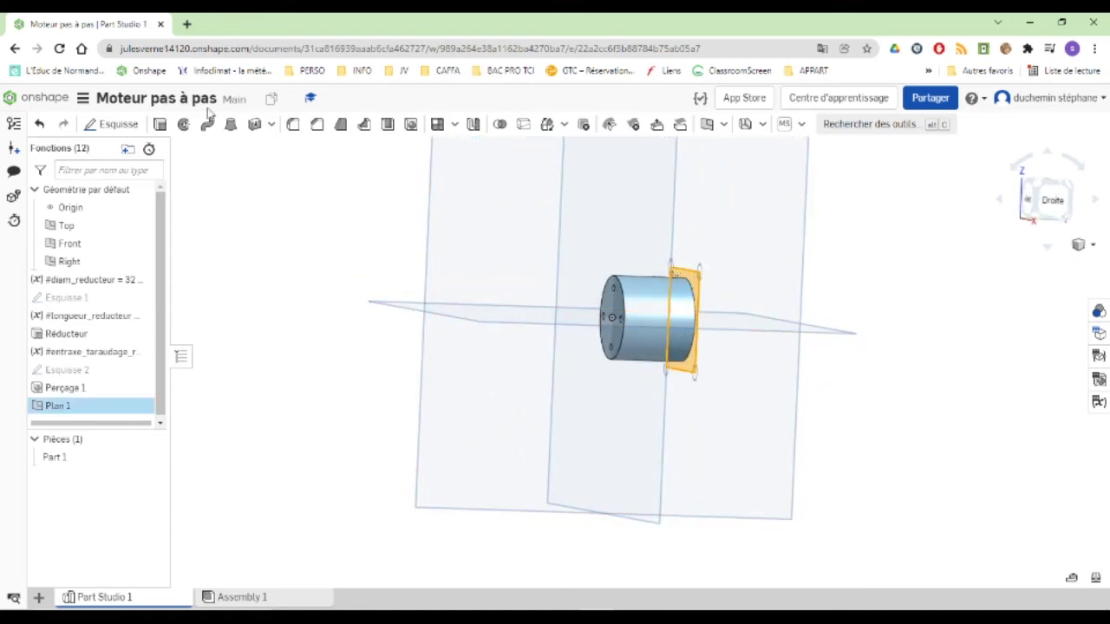
click(119, 128)
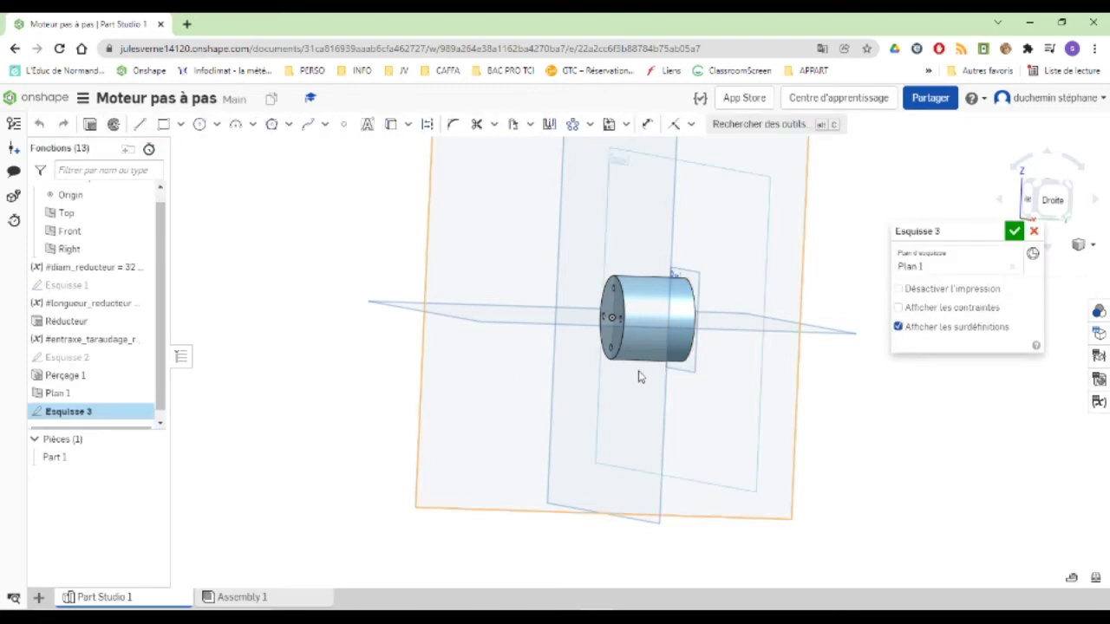
right_click(713, 189)
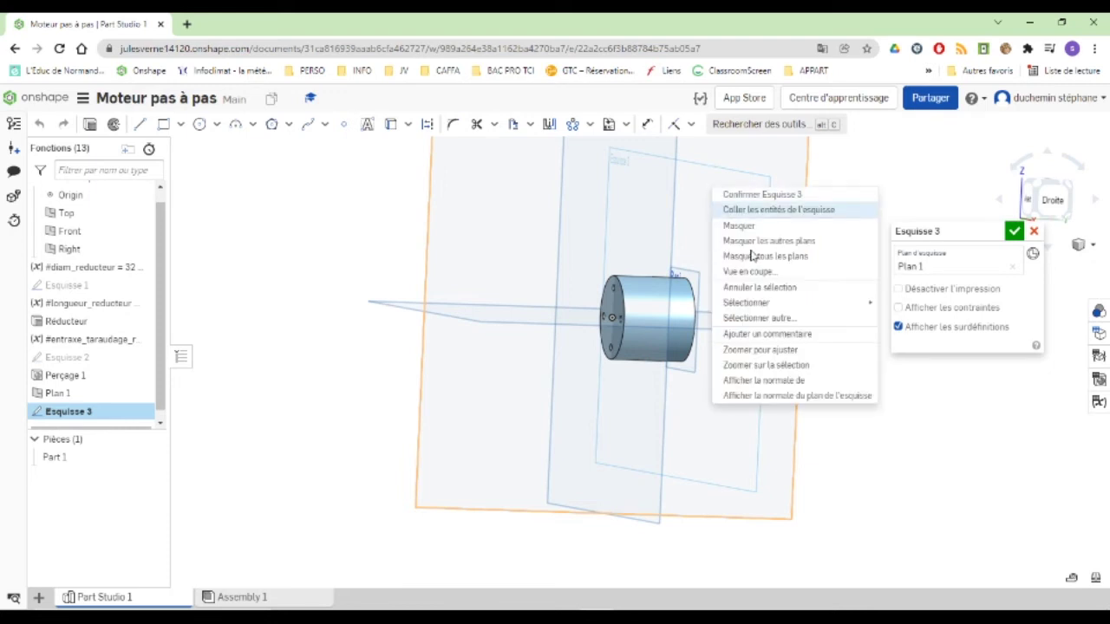
click(763, 401)
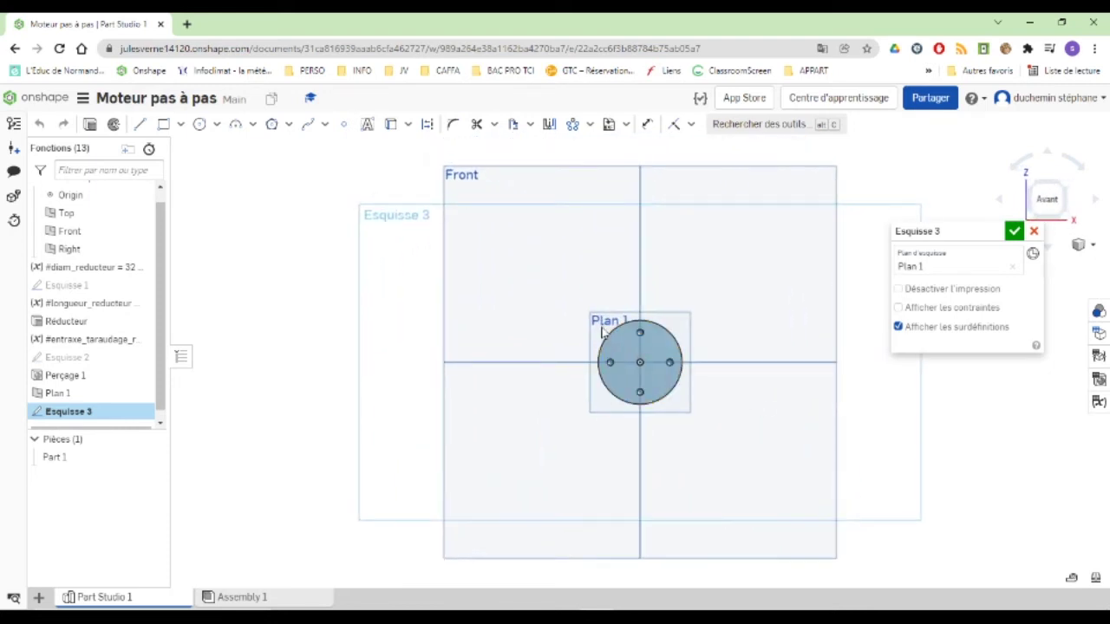
Sketch a center-point rectangle about 61.7 mm wide and 61.5 mm high, centred on the origin around the gearbox circle.
click(180, 124)
click(174, 171)
click(640, 362)
click(722, 443)
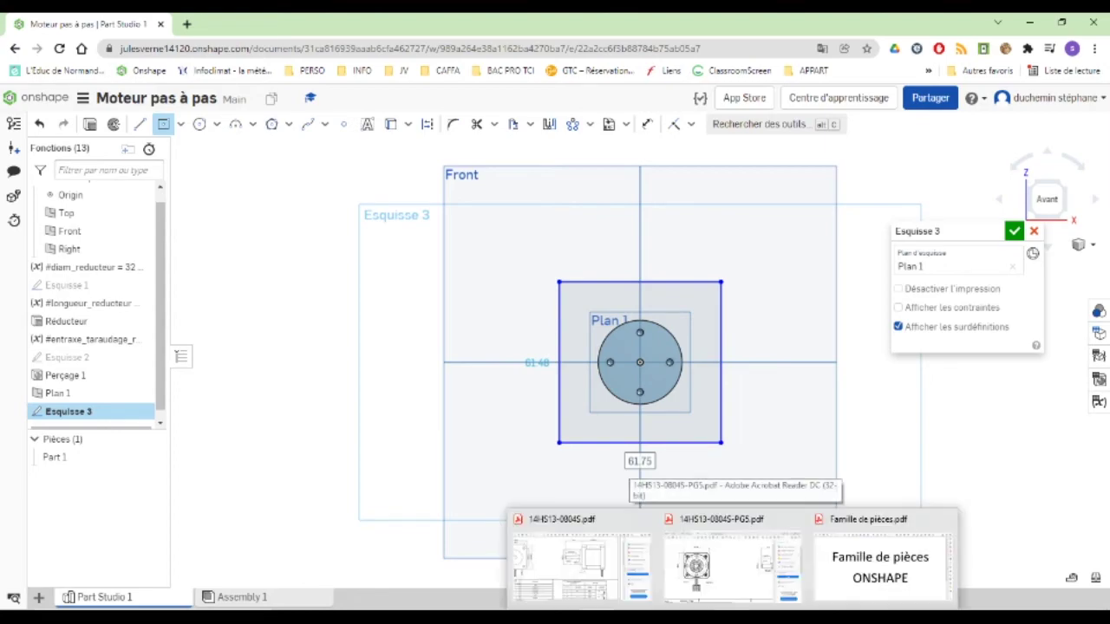
Check the motor's width on the 14HS13-0804S-PG5 drawing and dimension the rectangle's width with a new length variable #largeur_moteur of 35 mm.
click(737, 563)
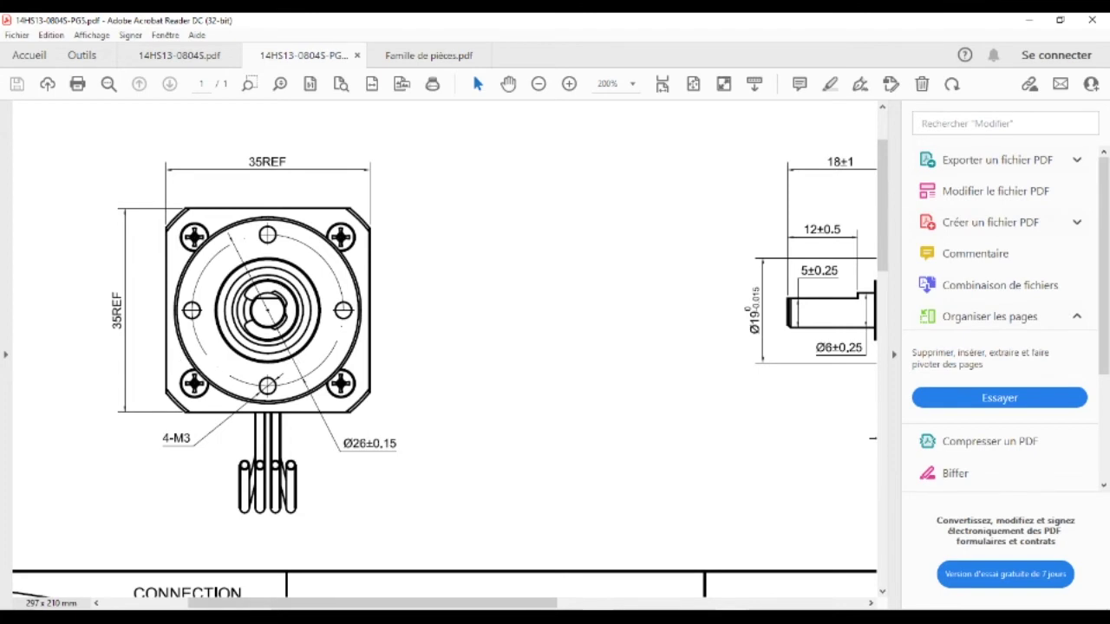
key(alt+Tab)
click(647, 124)
click(617, 282)
click(625, 251)
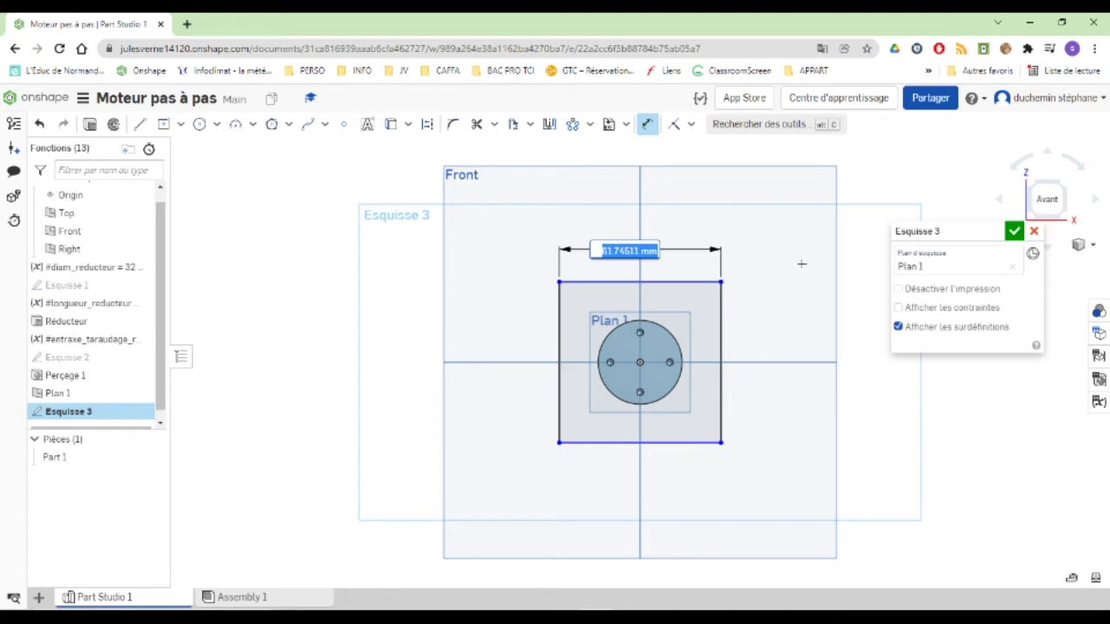
text(6)
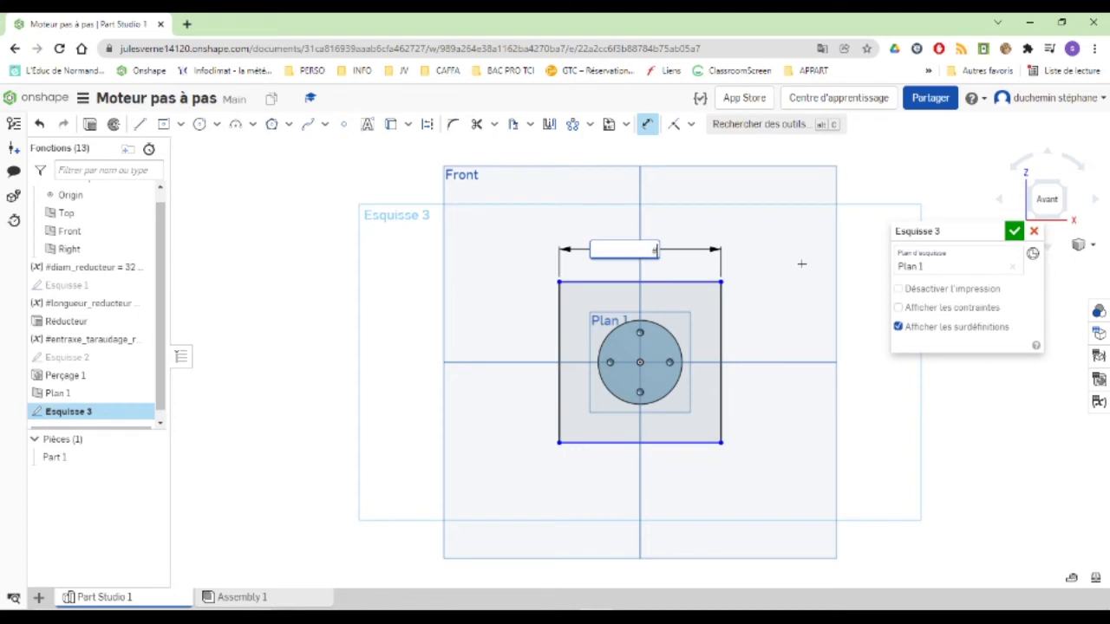
text(largeur_mo)
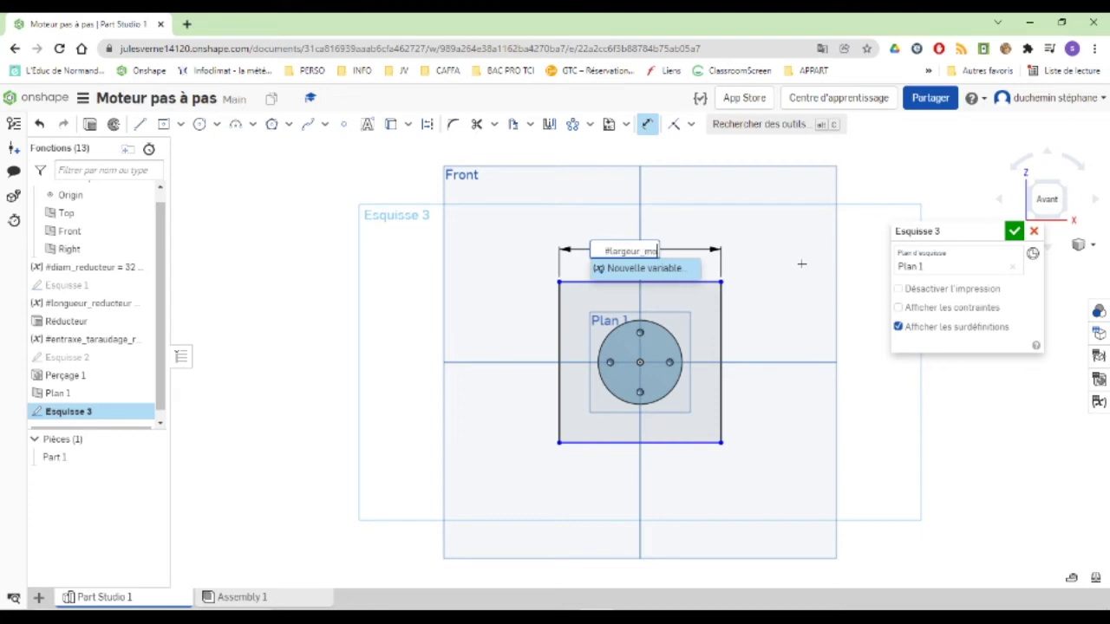
text(teur)
click(617, 268)
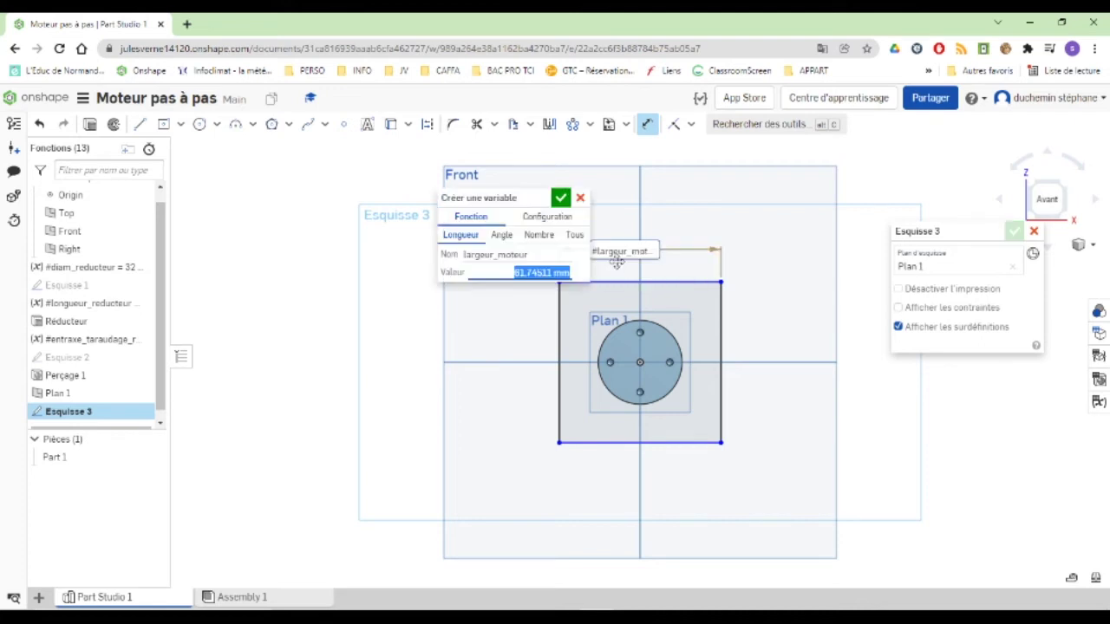
text(3)
key(Return)
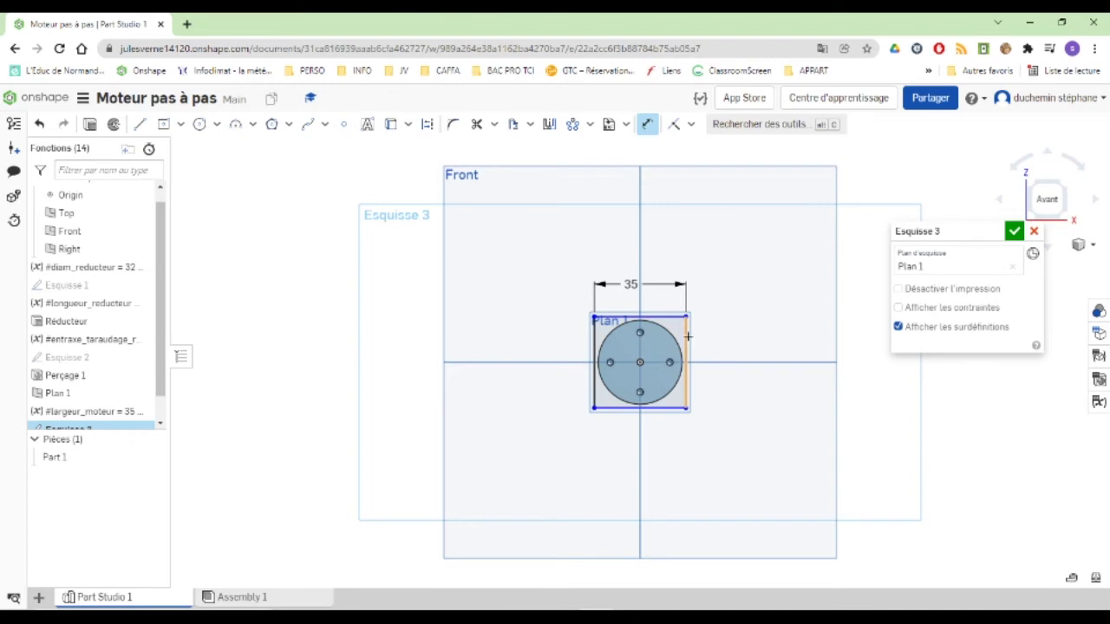
Dimension the rectangle's height with the existing variable #largeur_moteur.
click(685, 337)
click(756, 355)
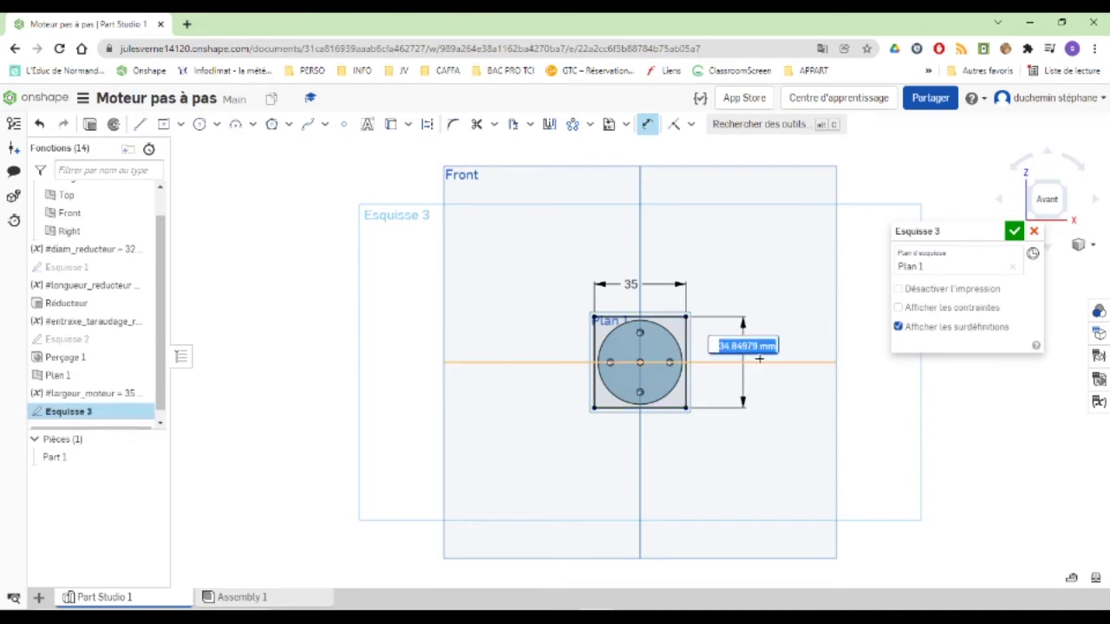
key(BackSpace)
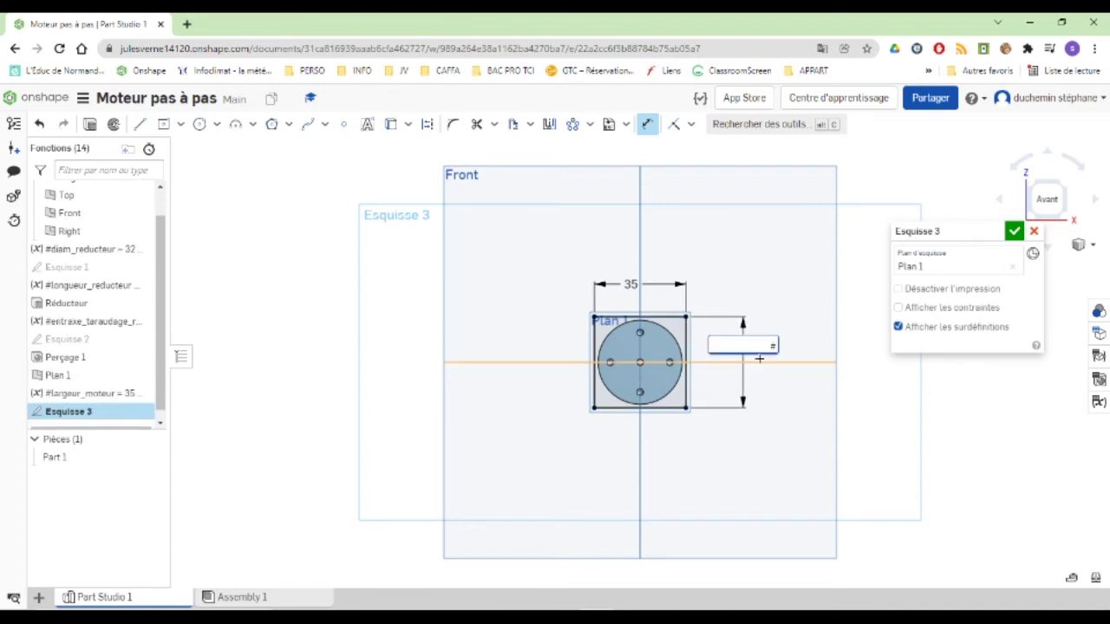
text(#)
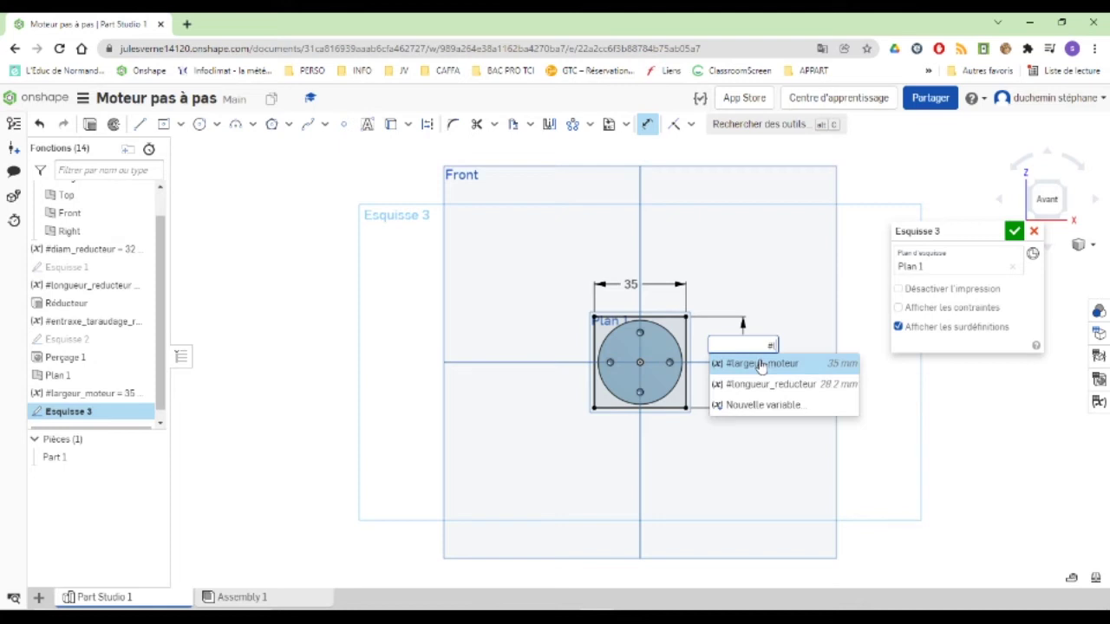
click(761, 364)
key(Return)
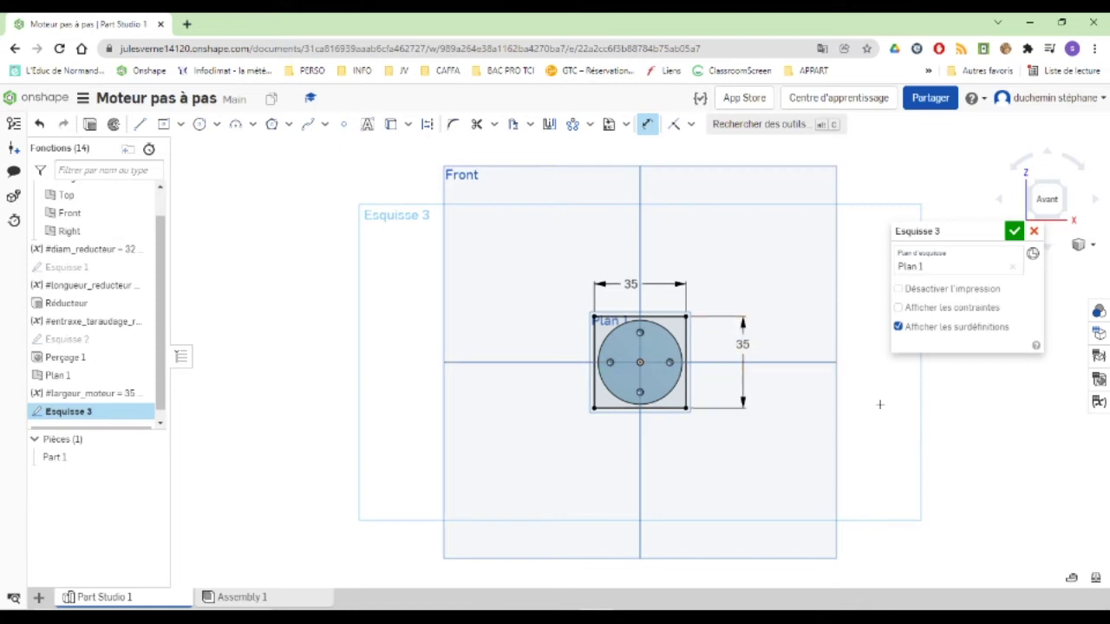
Start an additive extrusion of the square sketch and point it rearward, away from the gearbox cylinder.
right_drag(987, 402, 940, 415)
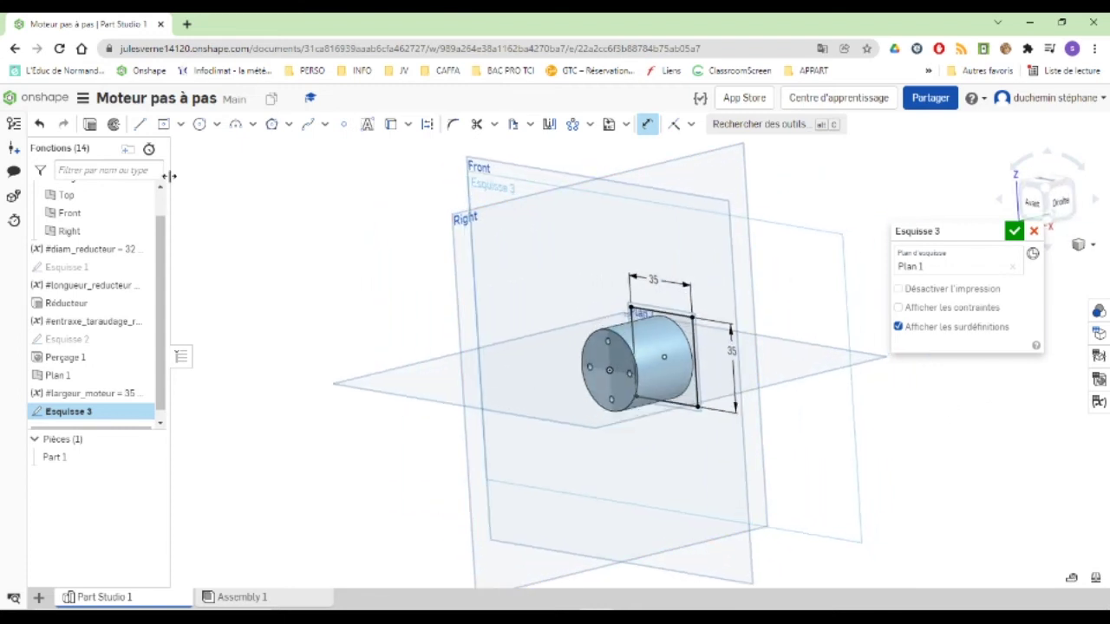
click(89, 124)
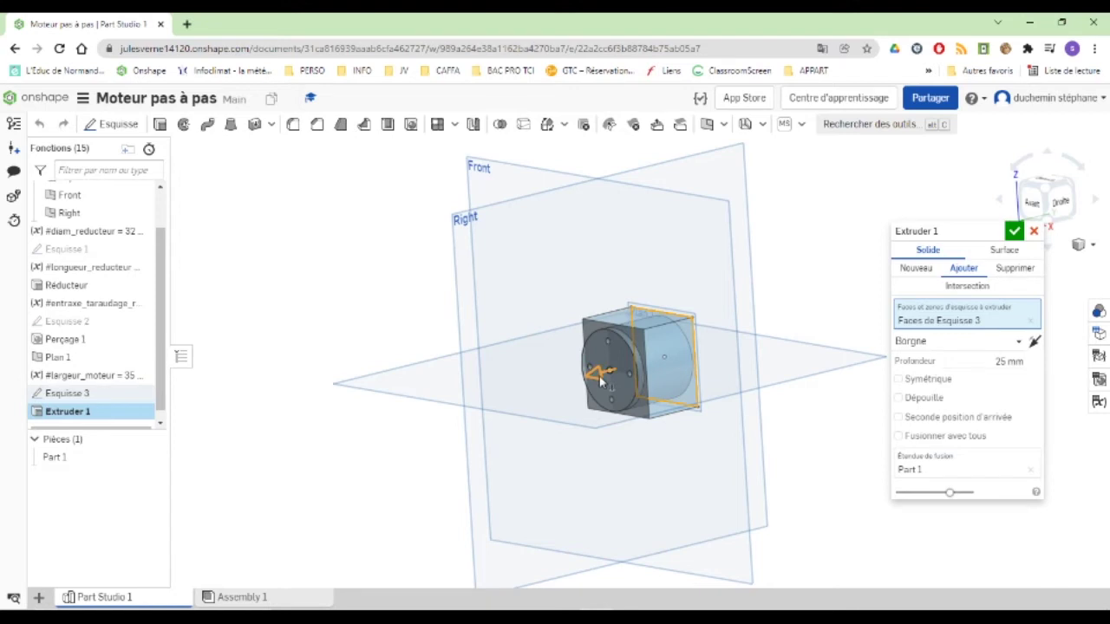
drag(600, 381, 702, 351)
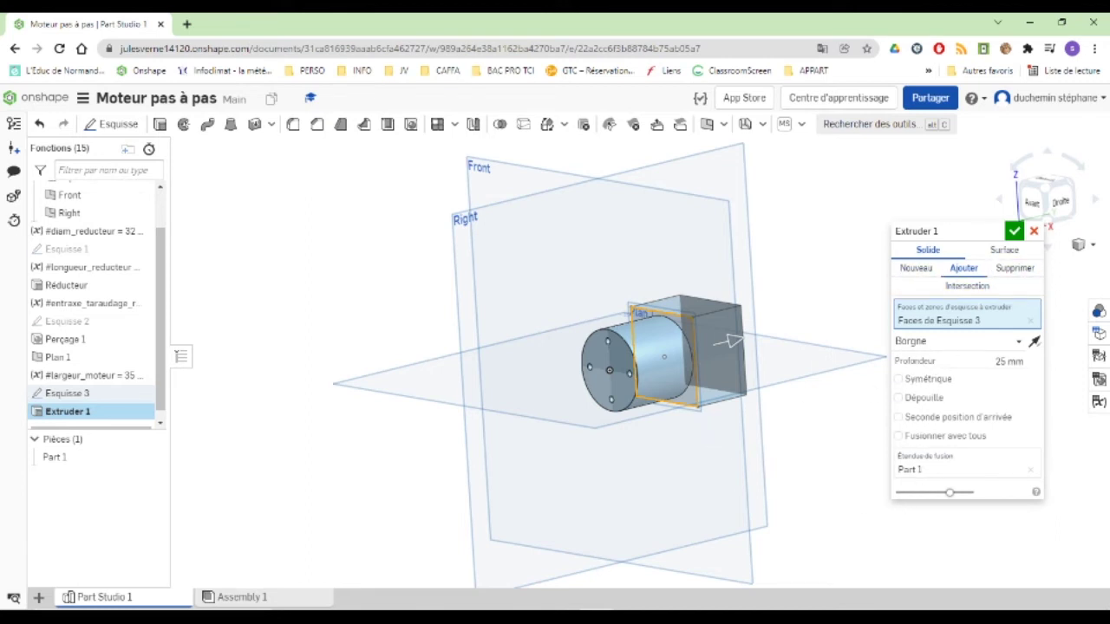
Look up the motor's length on the PG5 side-view drawing, set the extrusion depth to a new variable #longueur_moteur of 34 mm, and confirm.
click(700, 582)
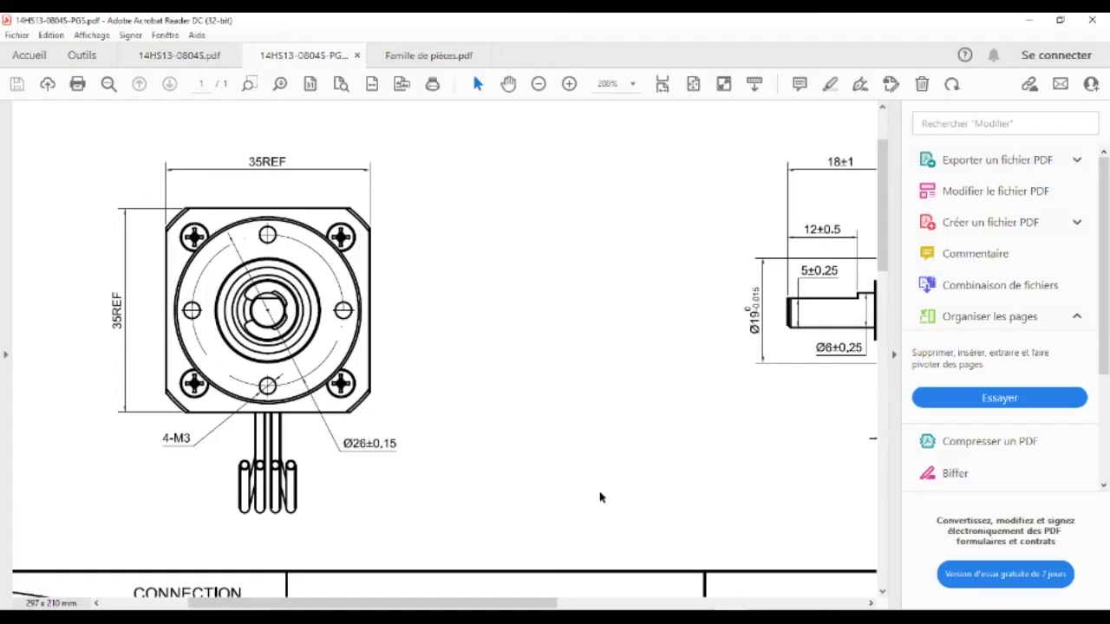
drag(434, 604, 630, 603)
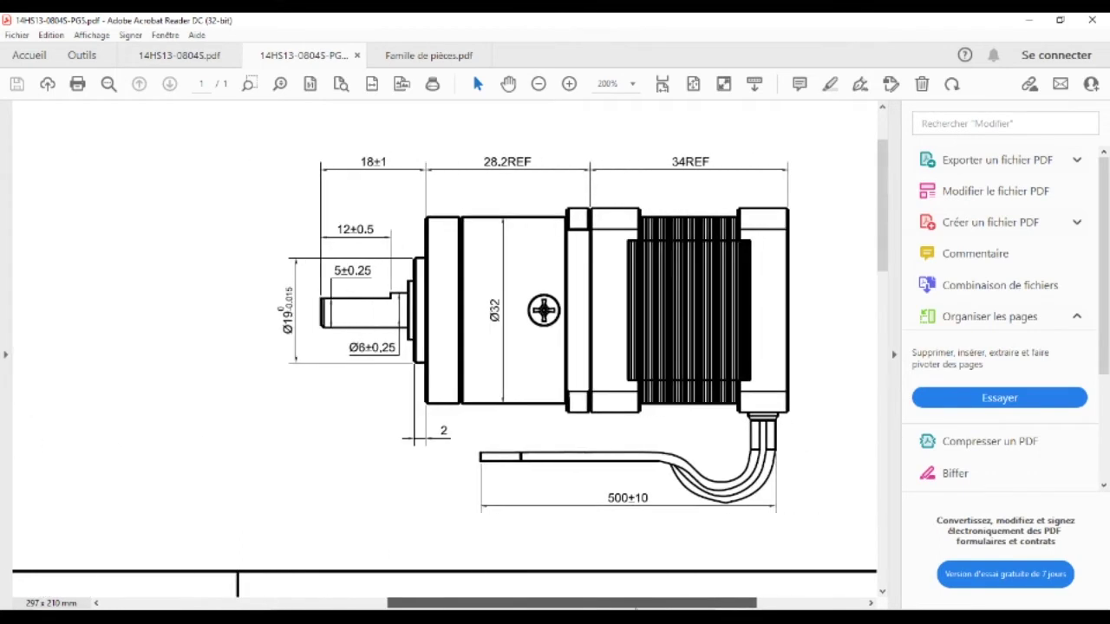
key(alt+Tab)
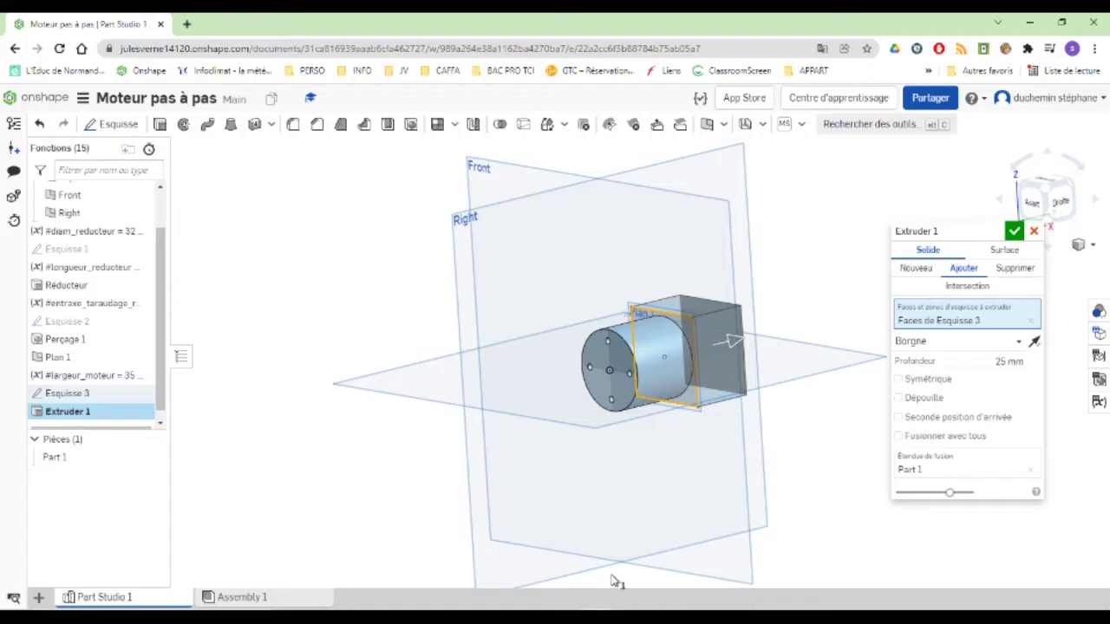
click(1004, 363)
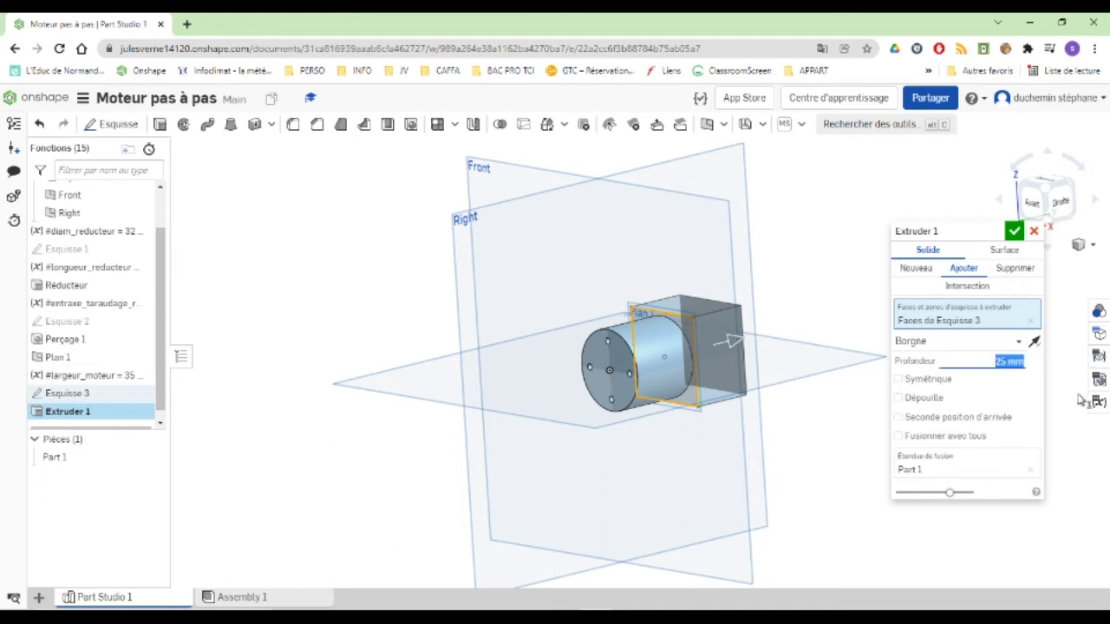
text(4)
text(lon)
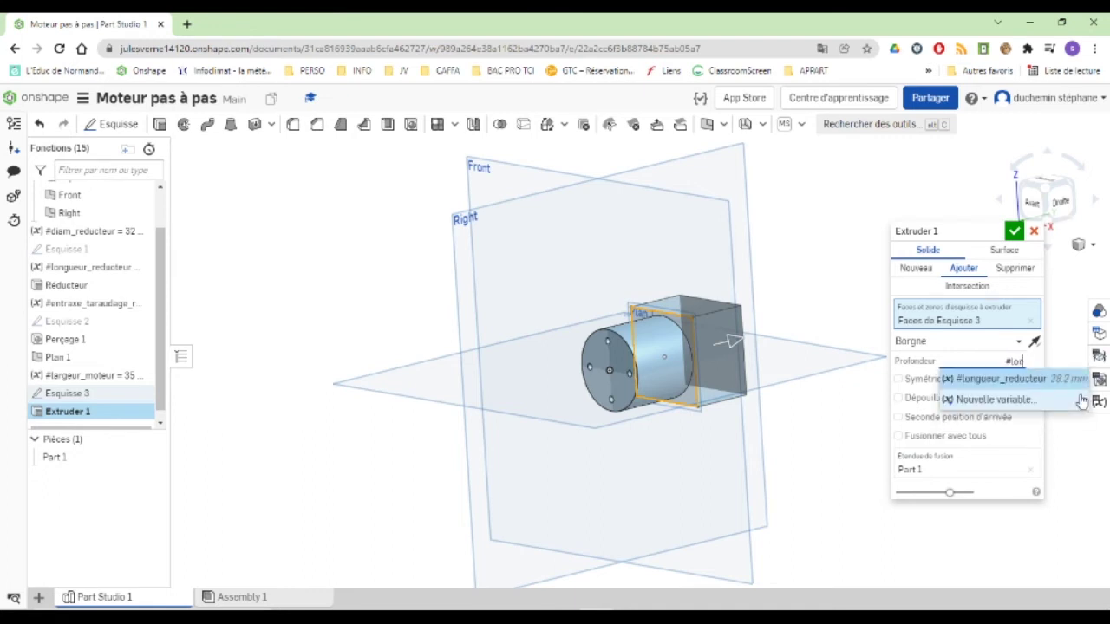
text(gueur_moteur)
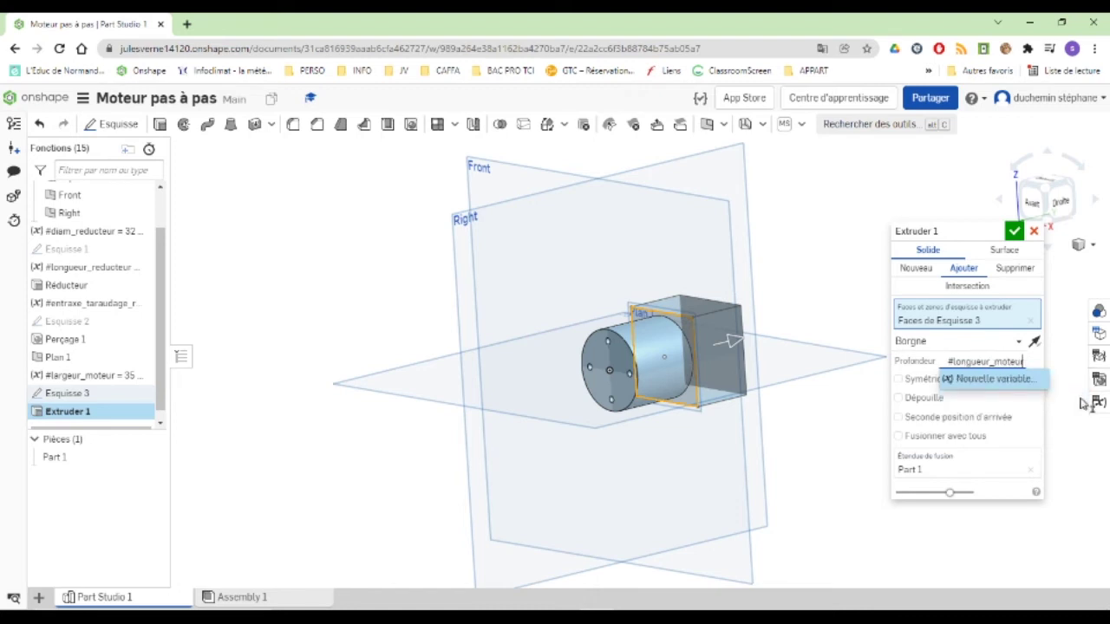
click(1006, 379)
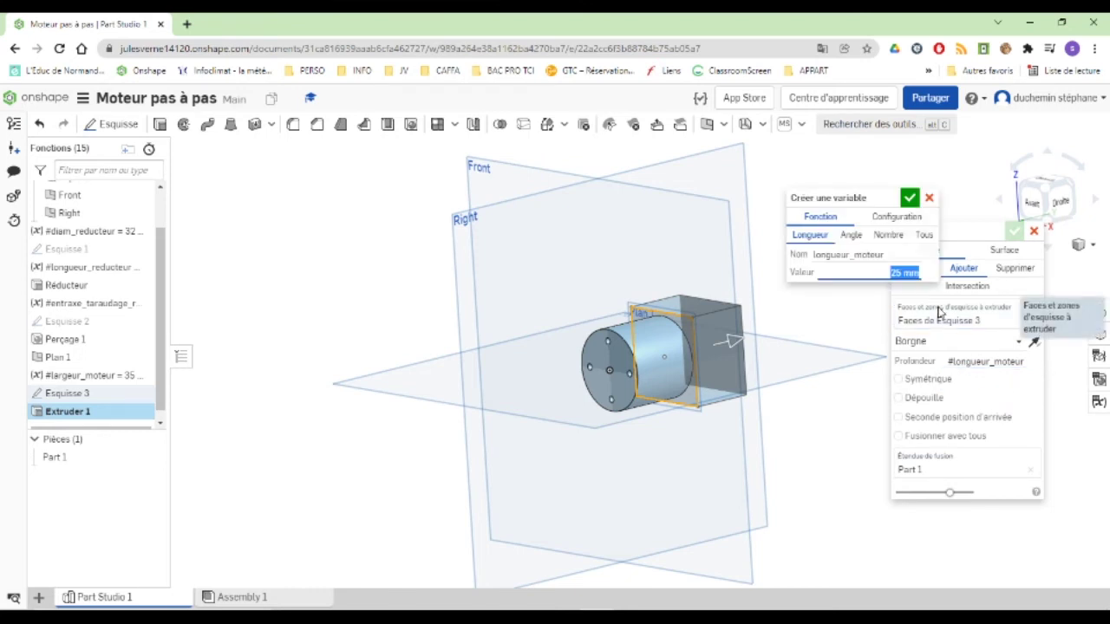
text(34)
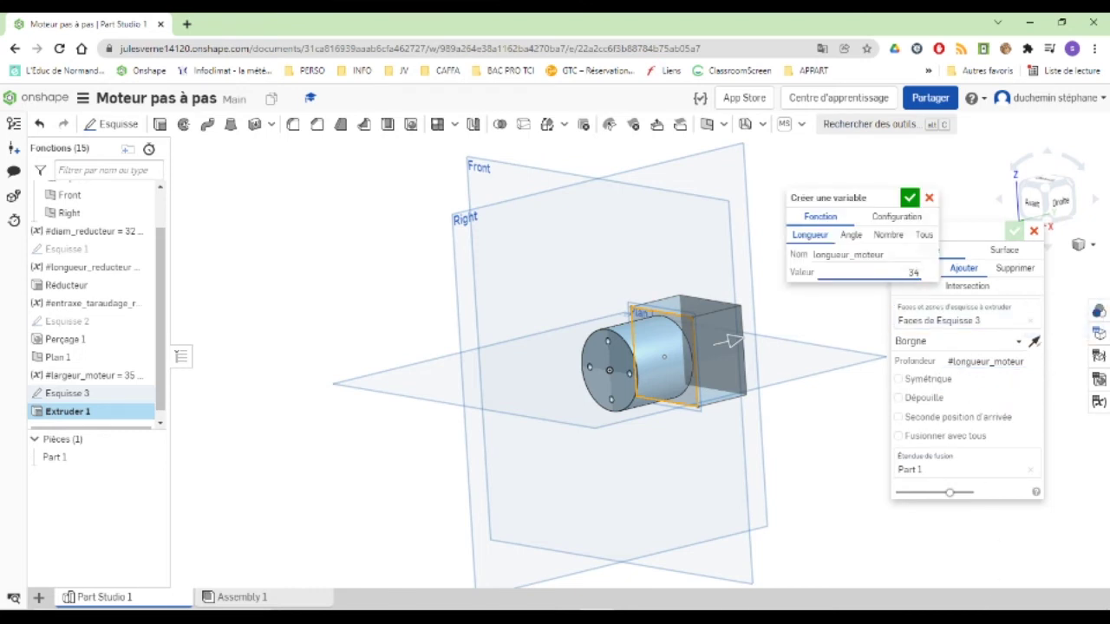
click(756, 570)
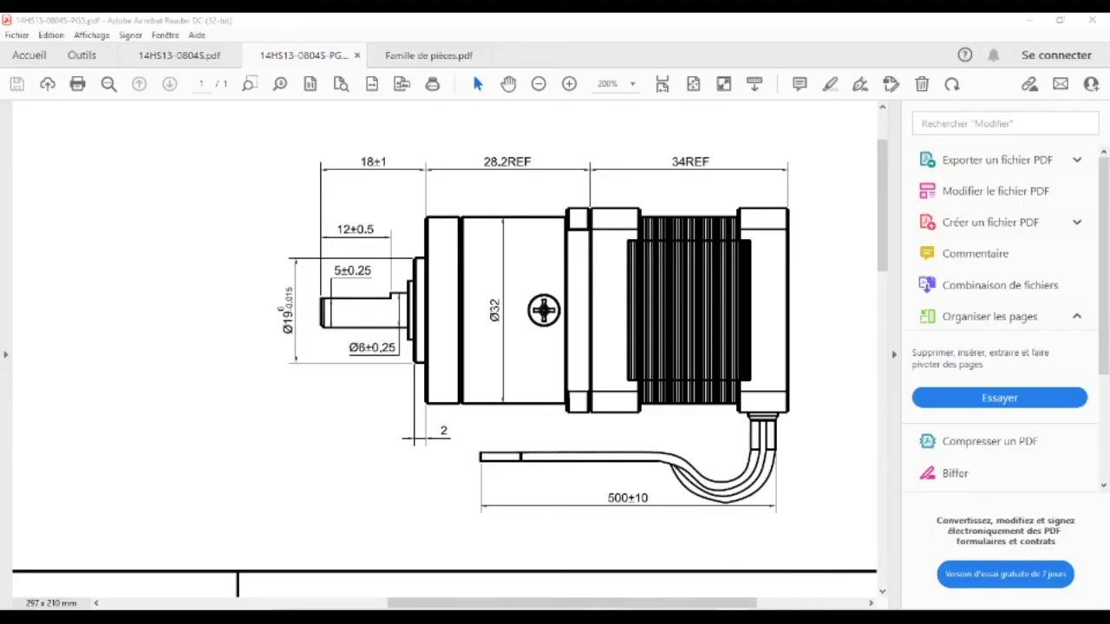
key(alt+Tab)
key(Return)
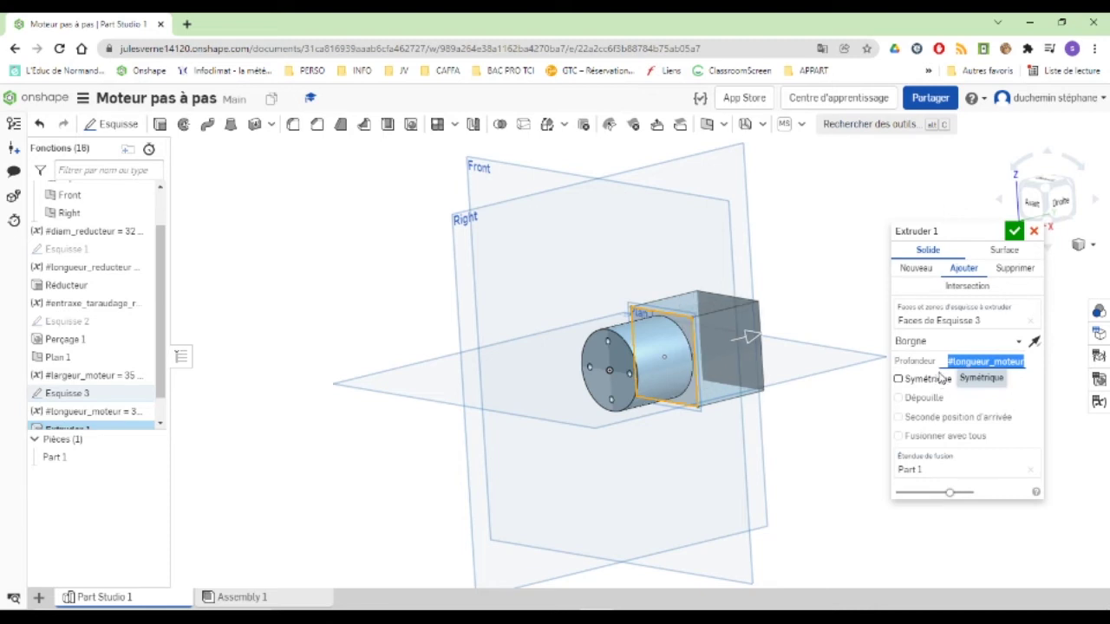
key(Return)
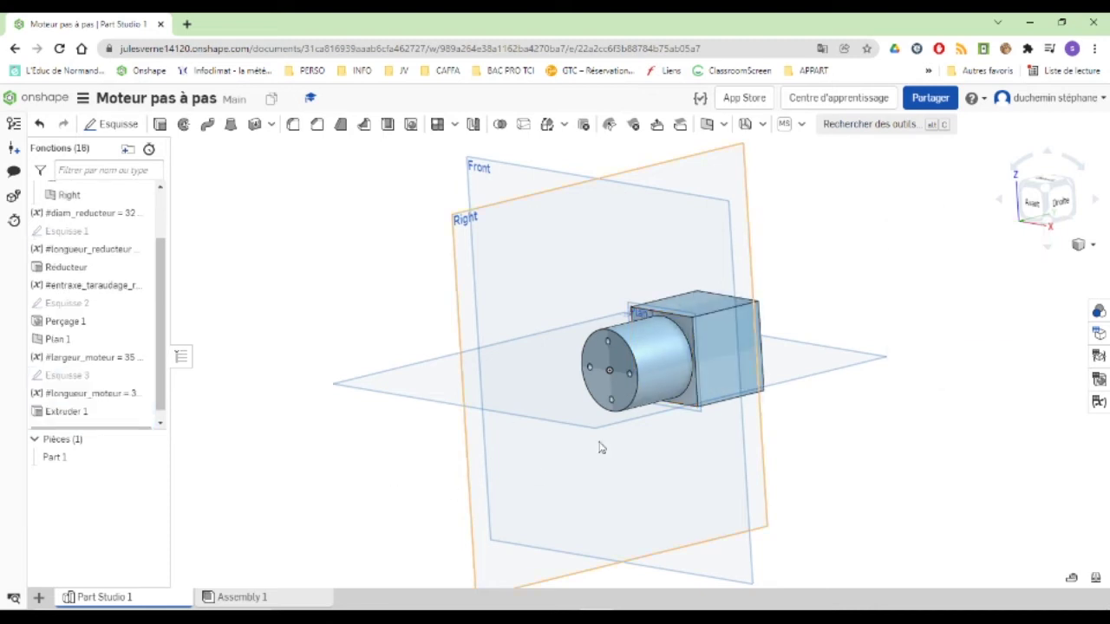
Rename the motor body's extrusion feature as Moteur.
click(80, 412)
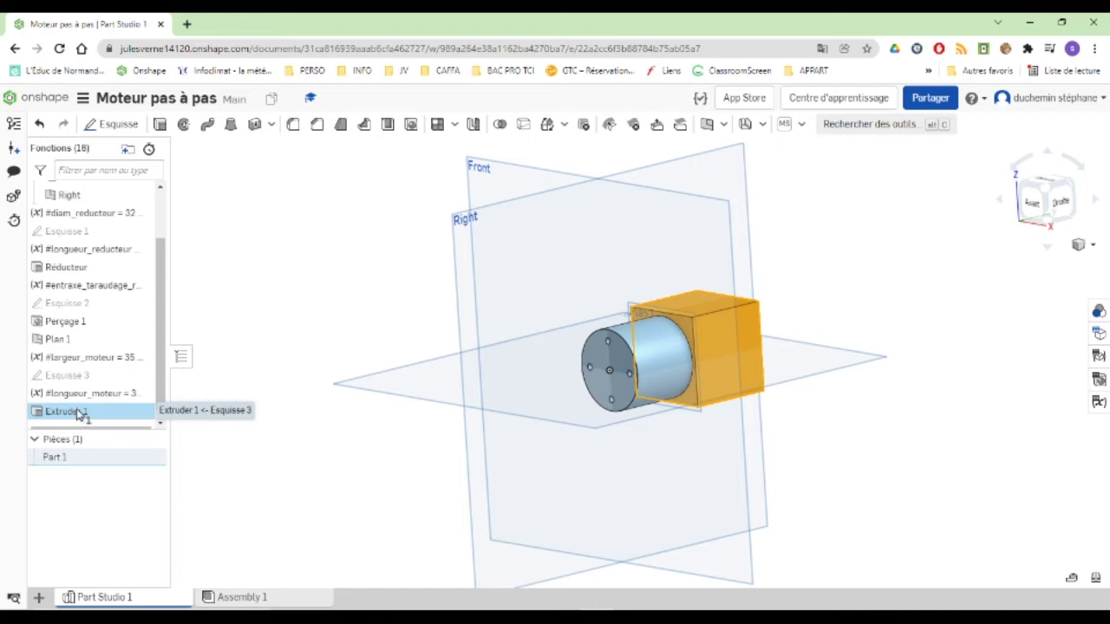
right_click(80, 415)
click(101, 427)
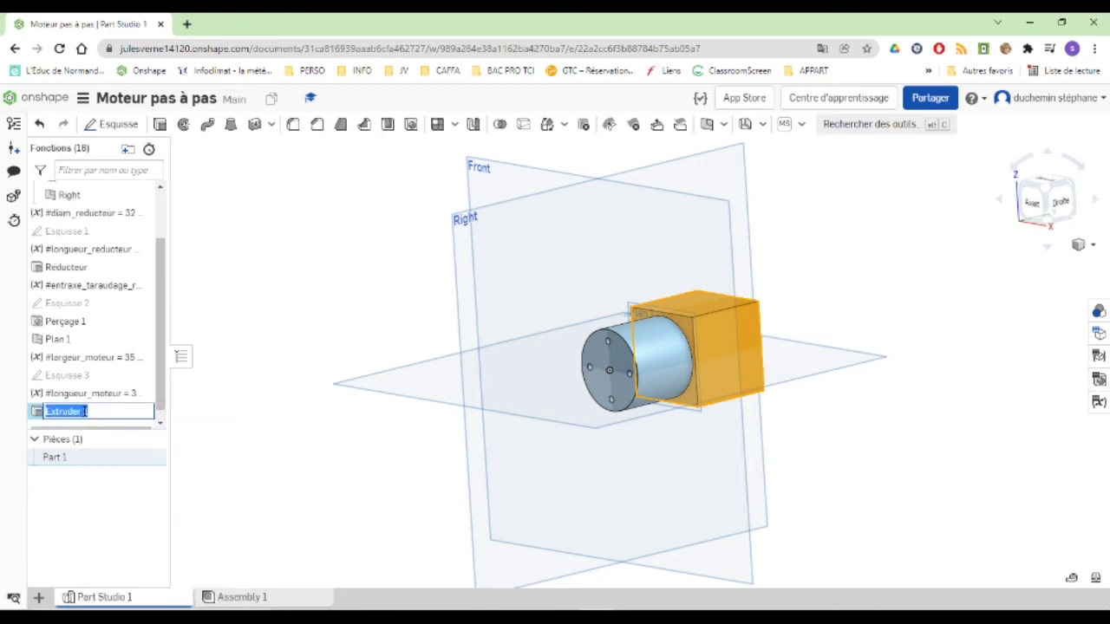
text(Moteur)
click(283, 315)
Start a sketch on the motor block's front face around the gearbox cylinder, viewed normal to the sketch plane.
scroll(659, 386, down, 1)
scroll(673, 368, up, 1)
scroll(673, 369, up, 2)
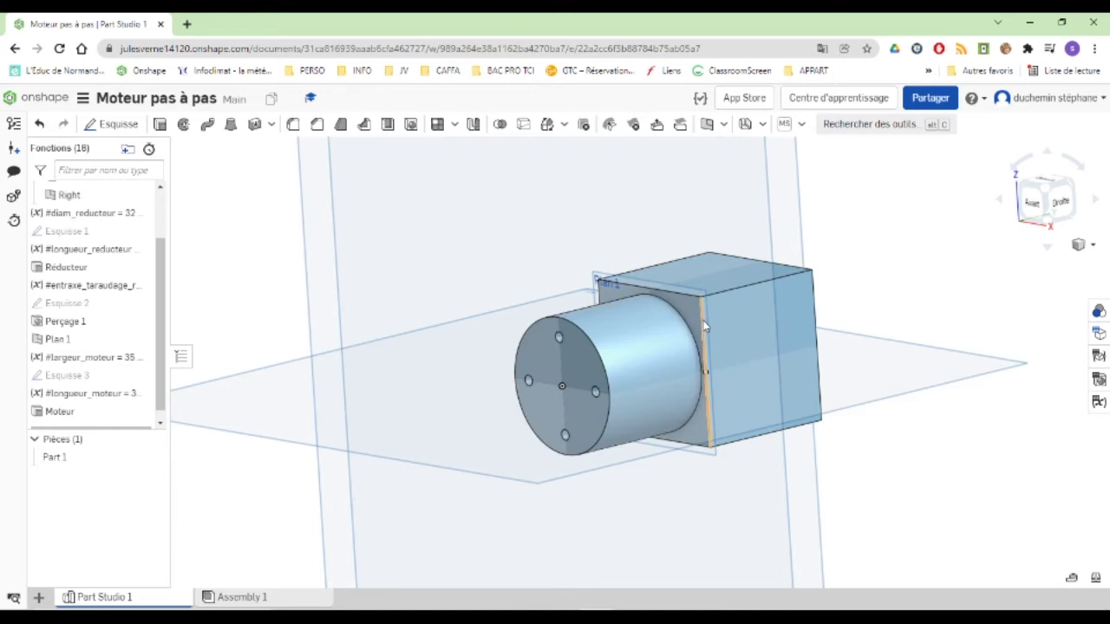
click(691, 308)
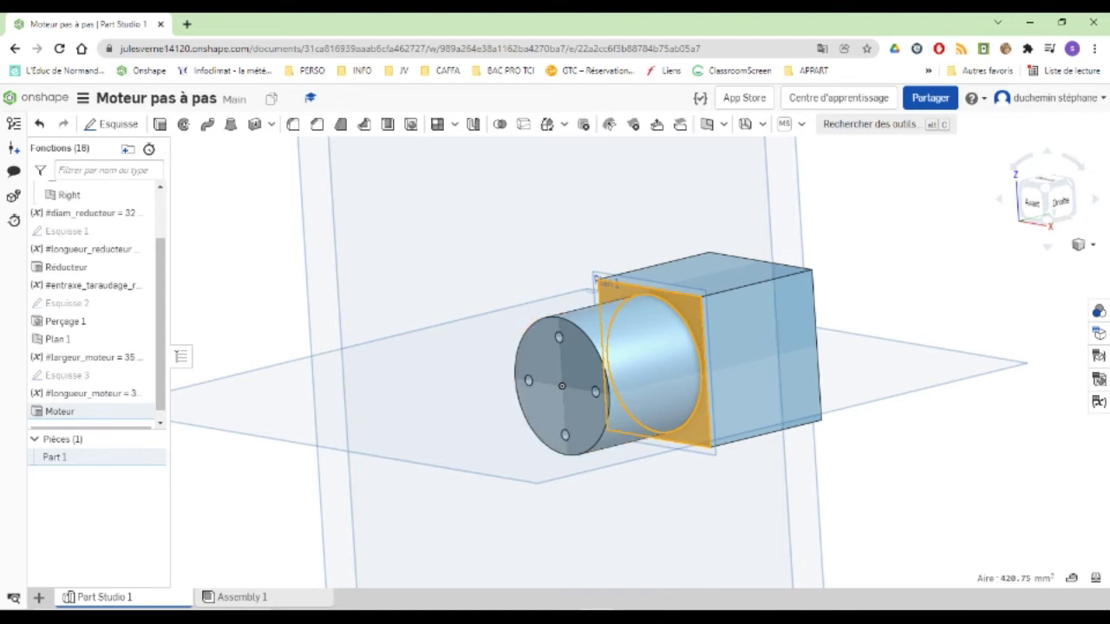
click(113, 124)
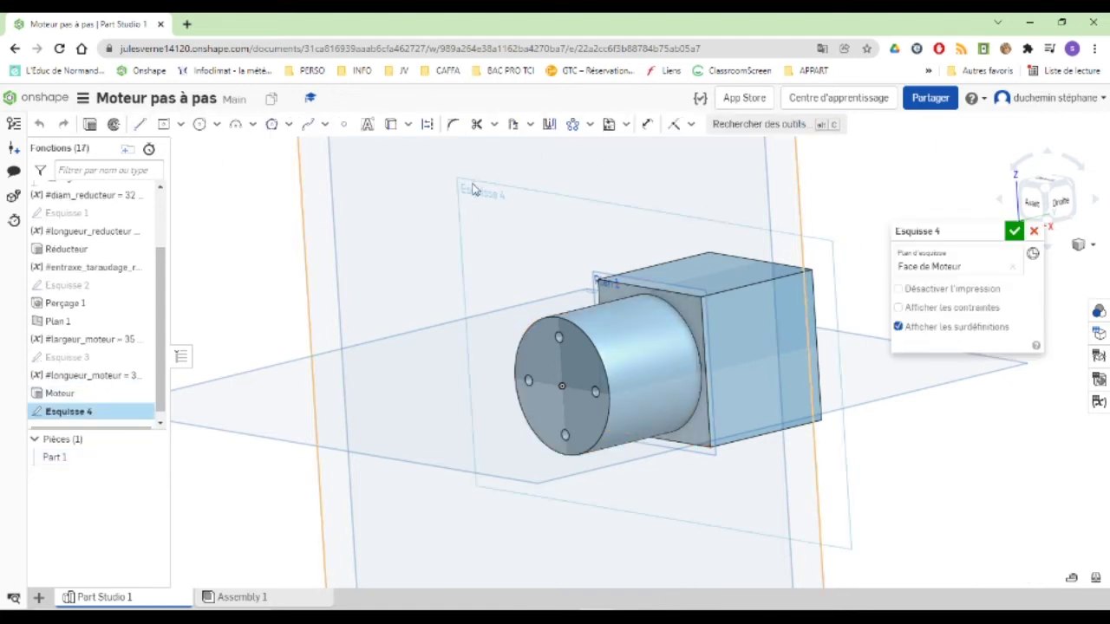
right_click(474, 187)
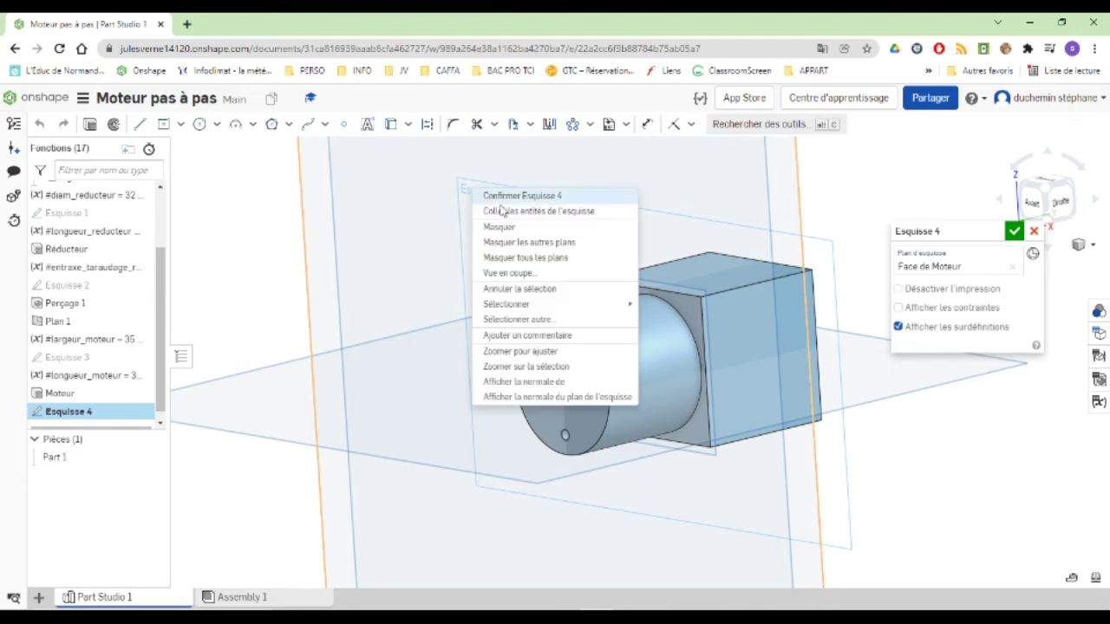
click(520, 397)
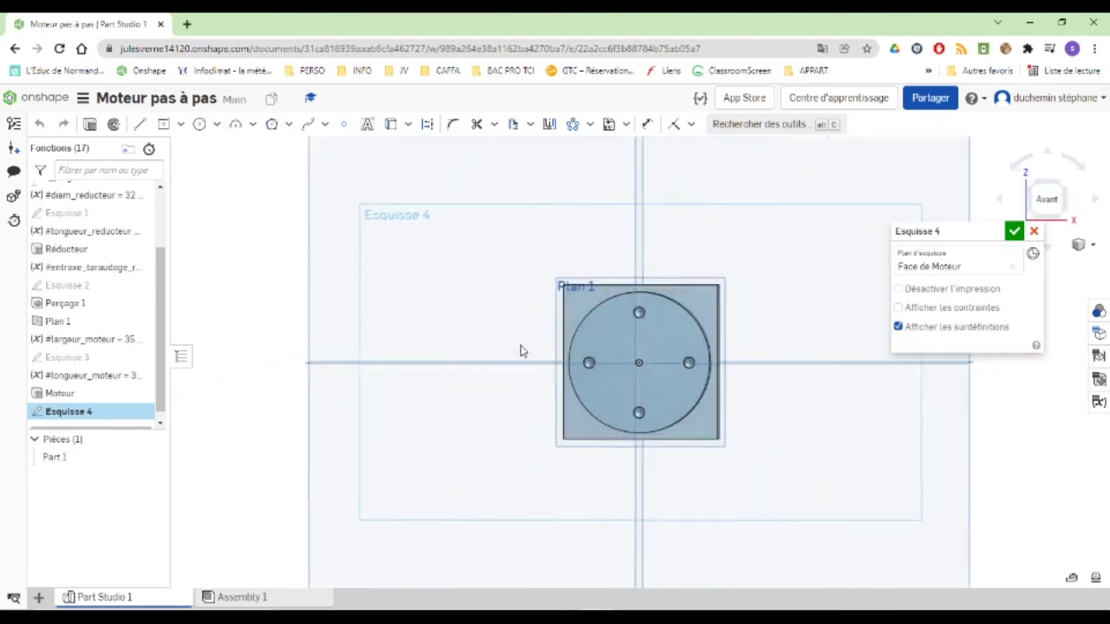
Consult the 14HS13-0804S drawing for the fixing holes and place a sketch point near the motor face's upper-right corner.
click(344, 125)
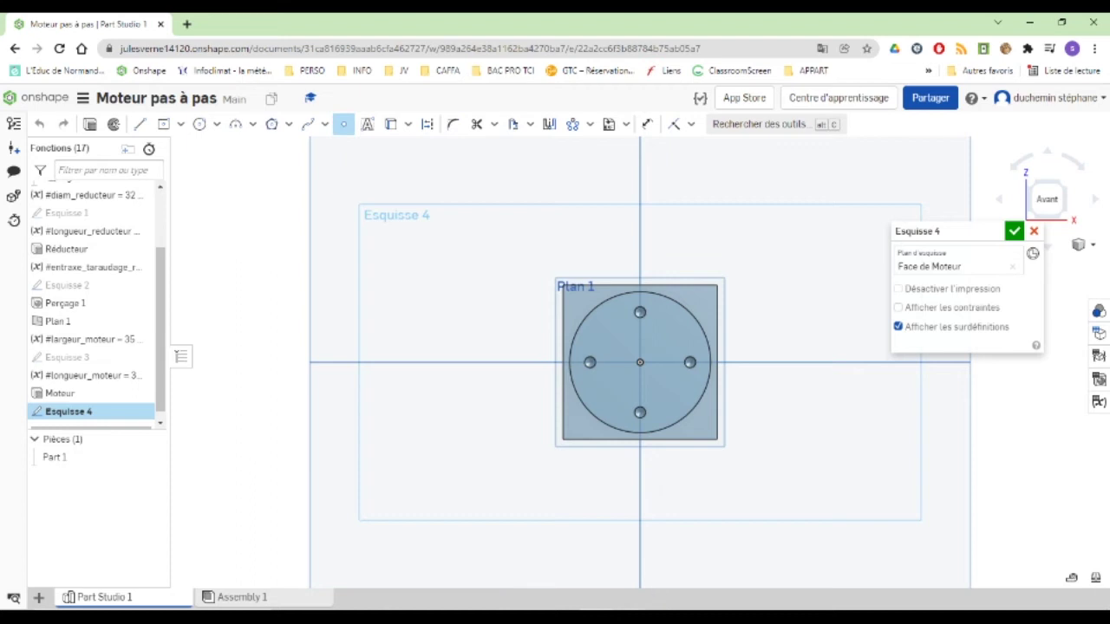
mouse_move(734, 618)
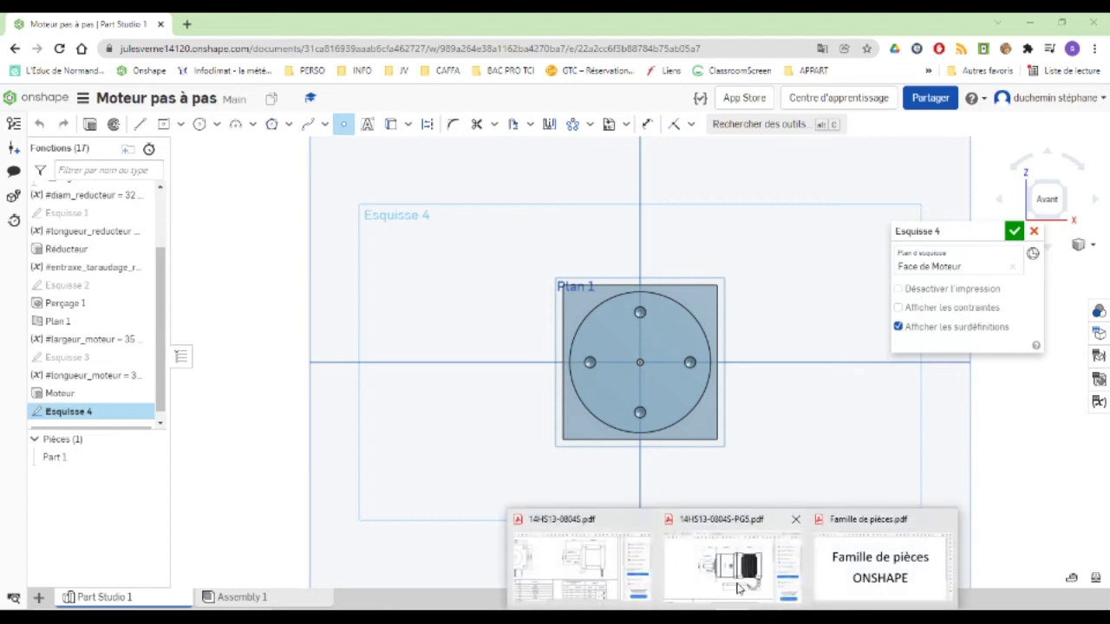
click(735, 583)
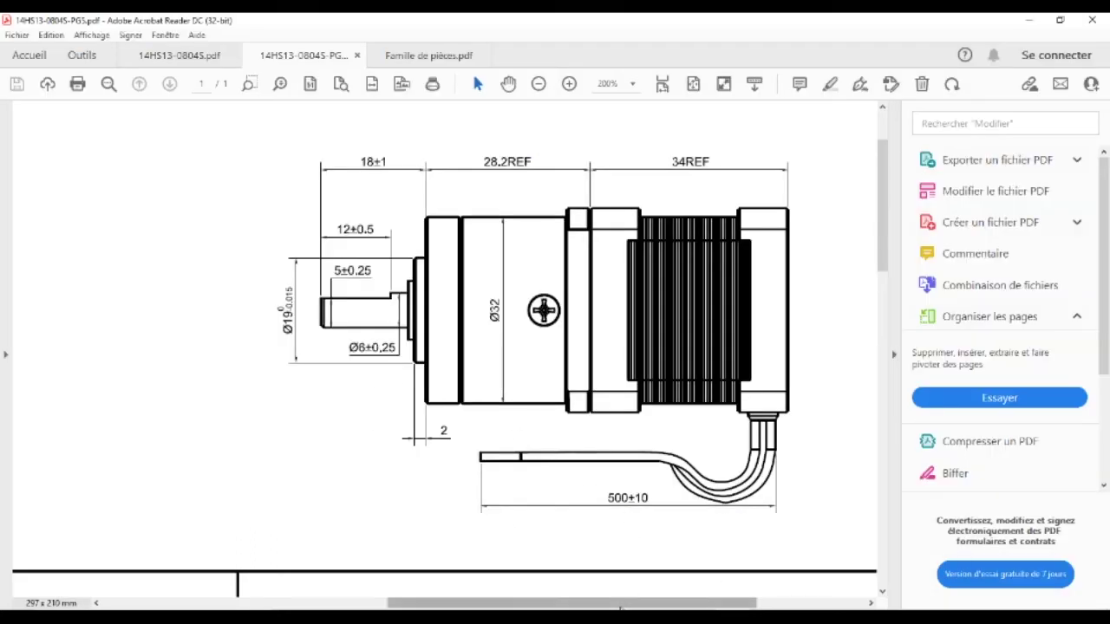
click(194, 60)
drag(520, 602, 348, 602)
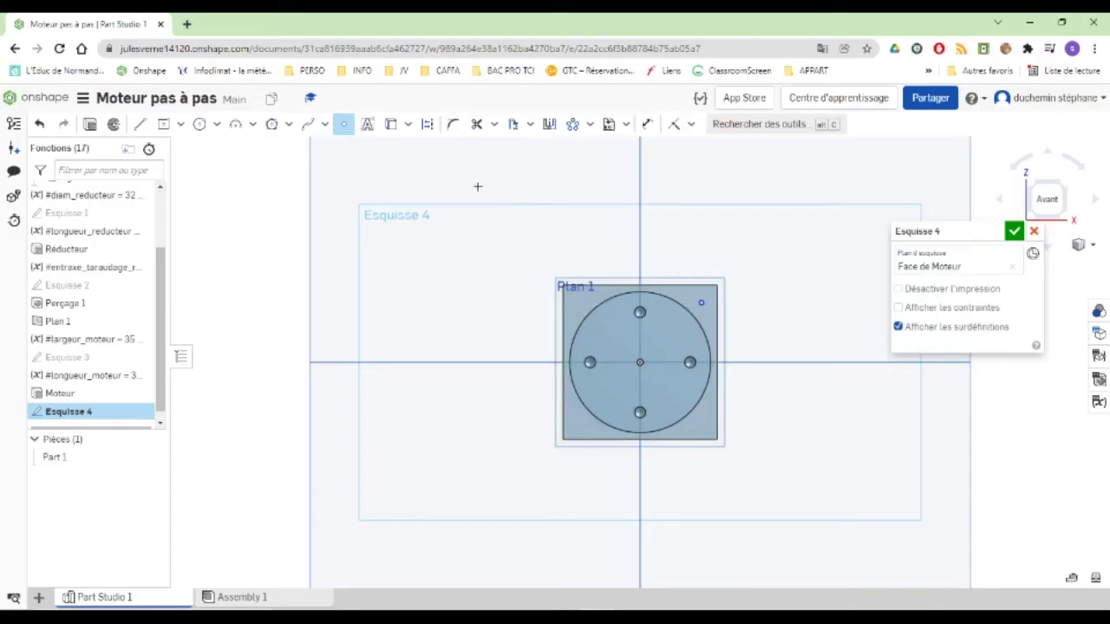
Try a linear pattern of the corner sketch point with two instances toward the face's left side, 25 mm apart, and undo it.
click(590, 124)
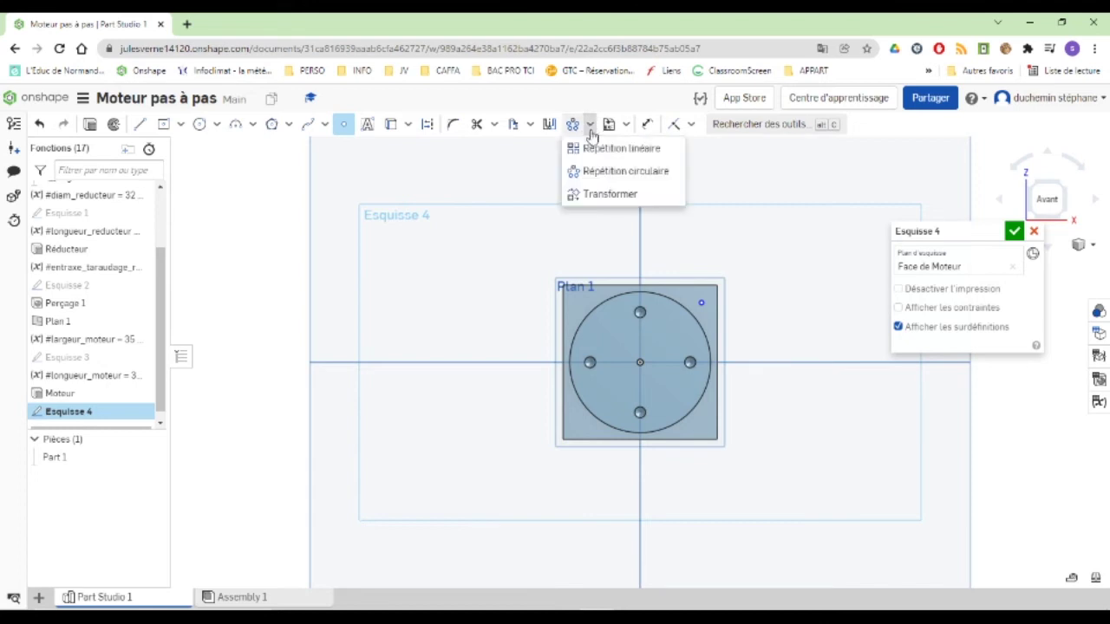
click(605, 149)
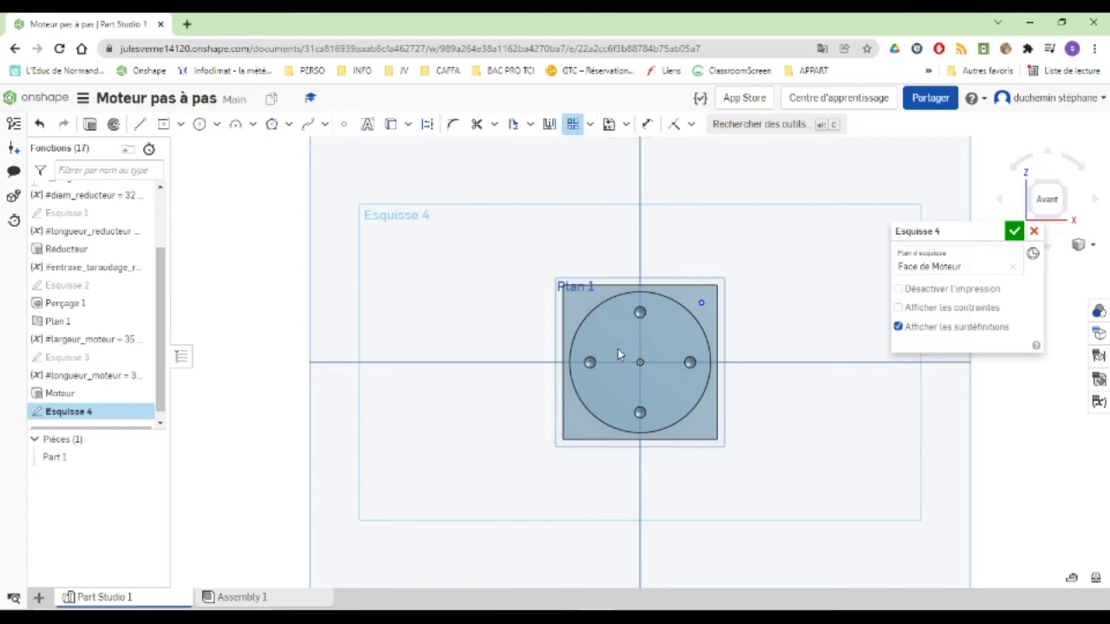
click(700, 304)
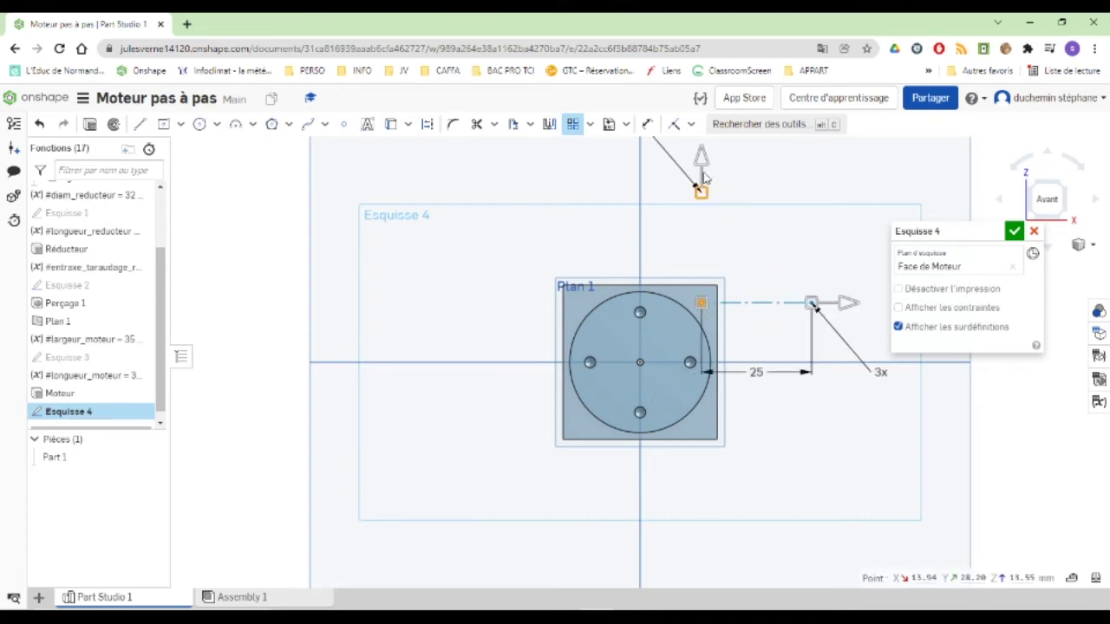
click(839, 308)
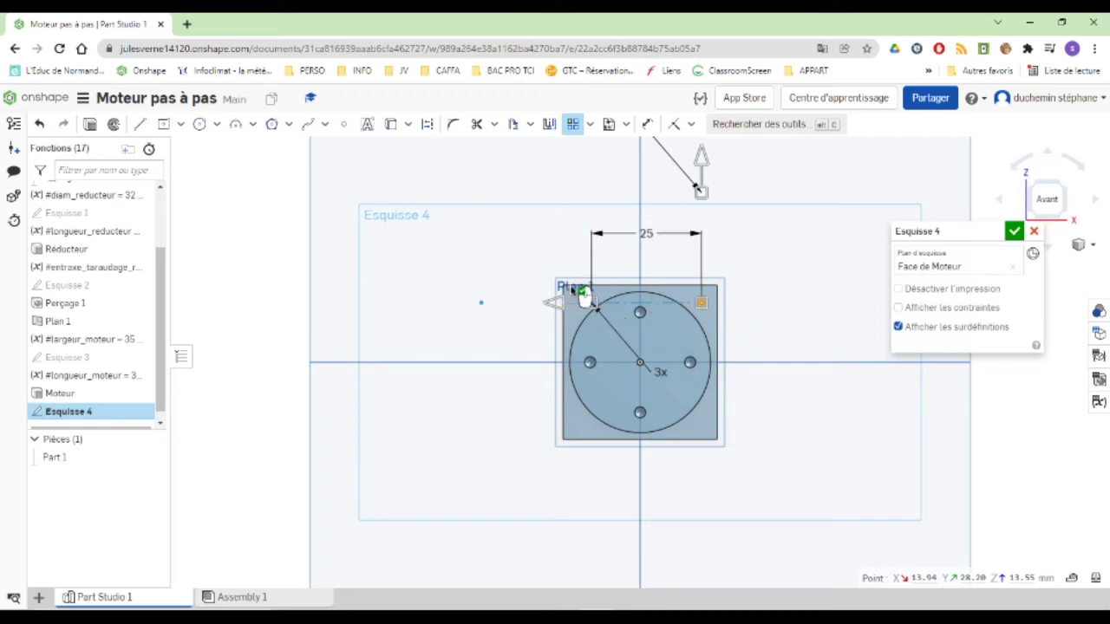
drag(642, 364, 455, 419)
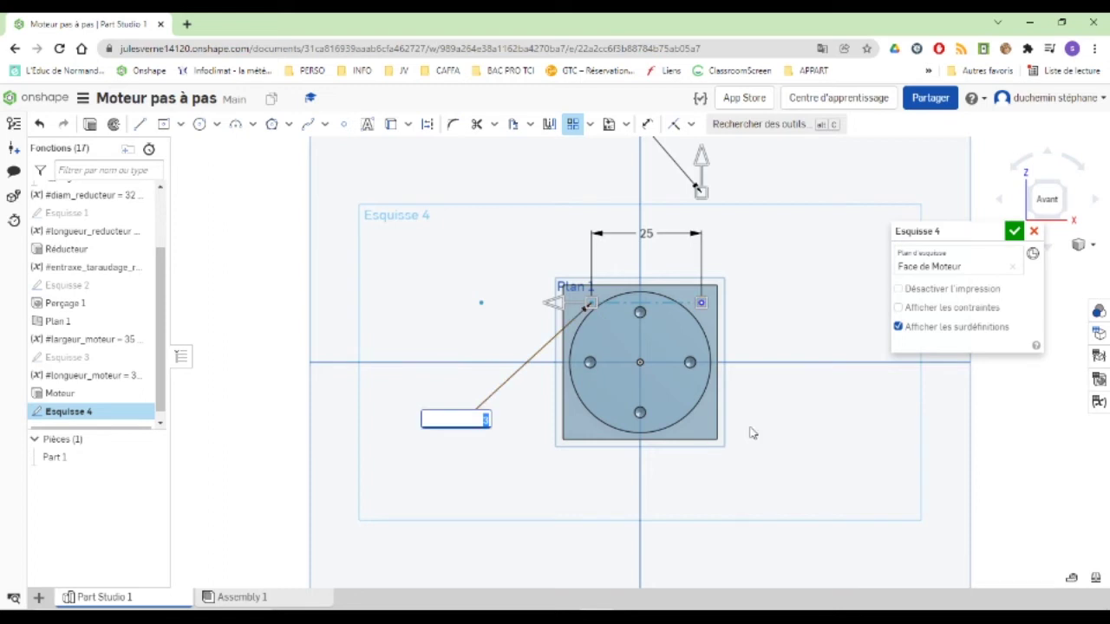
key(Return)
scroll(746, 182, up, 3)
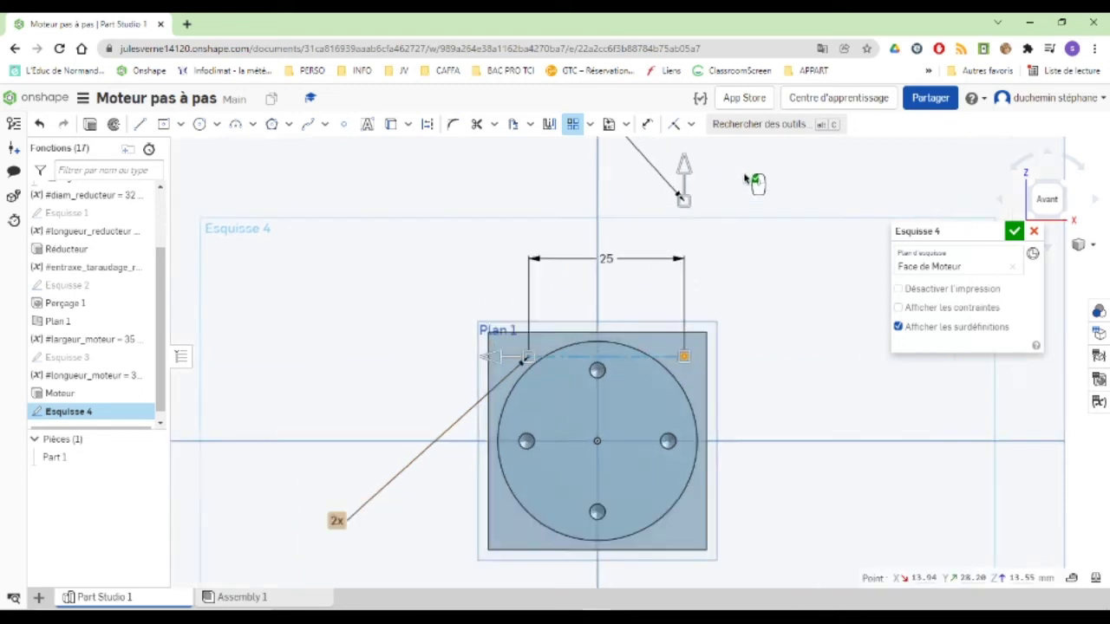
key(Escape)
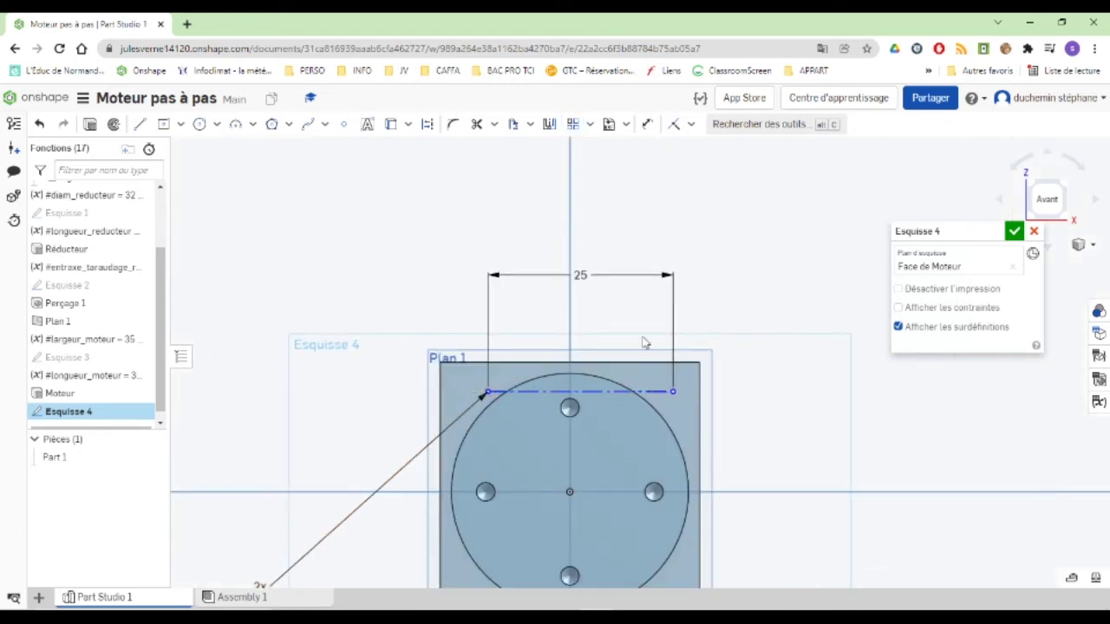
scroll(703, 423, down, 4)
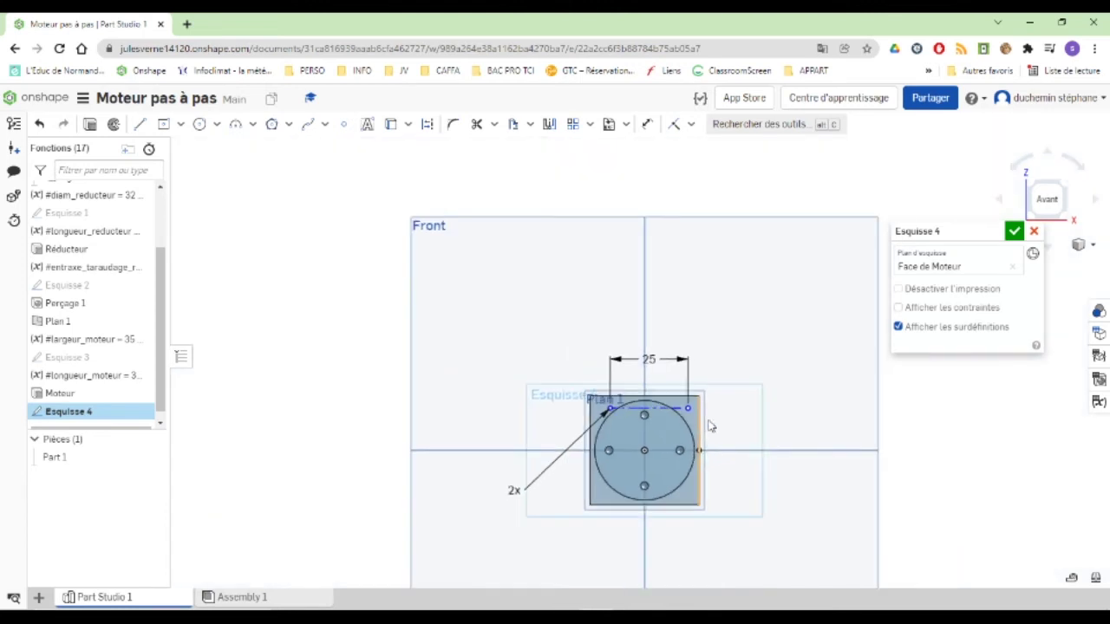
scroll(727, 429, up, 3)
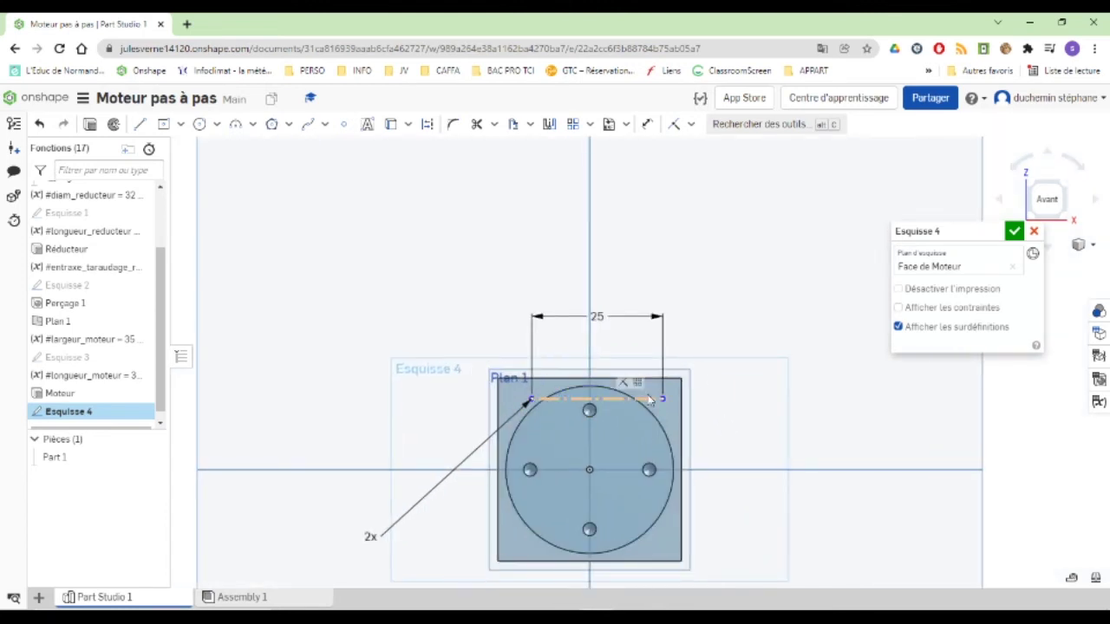
click(40, 127)
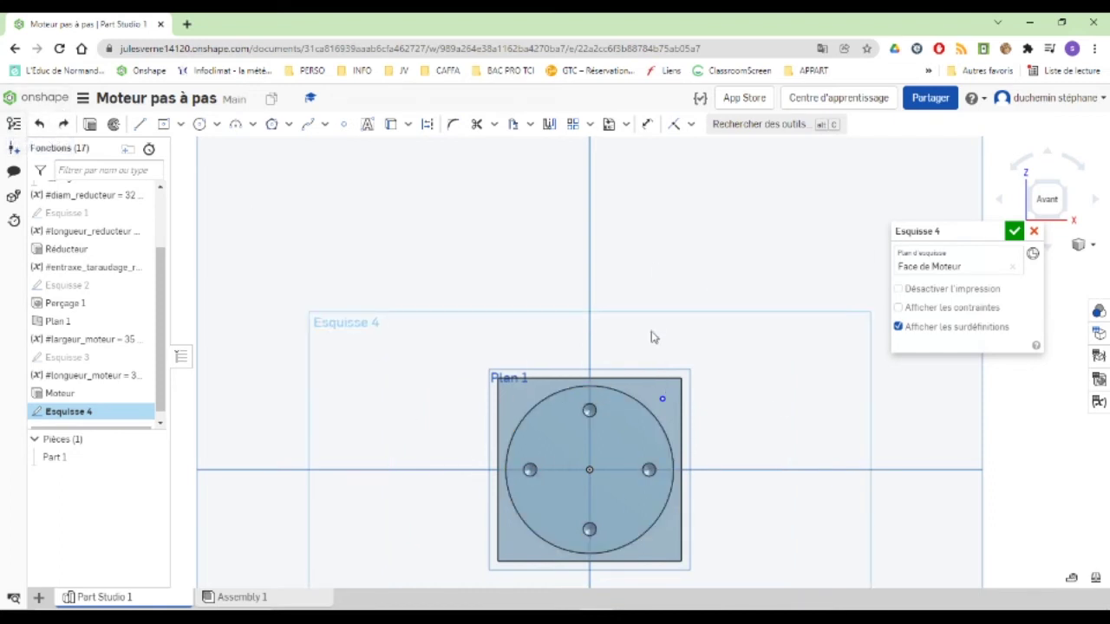
Start the linear pattern on the corner point again, try to set two vertical instances, and reverse that direction downward.
click(571, 125)
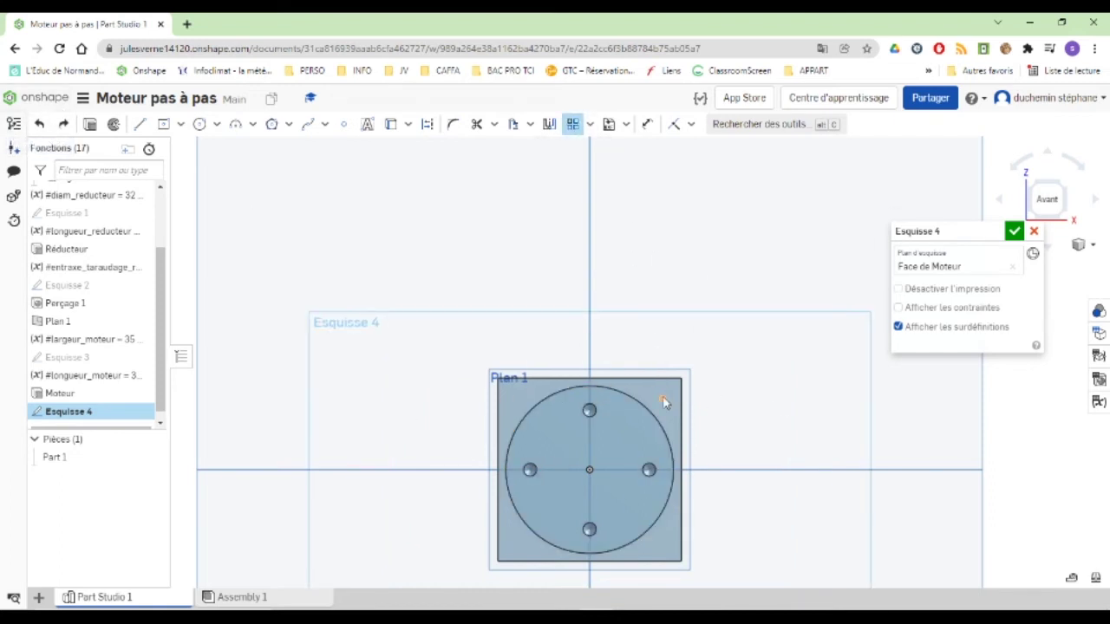
click(663, 400)
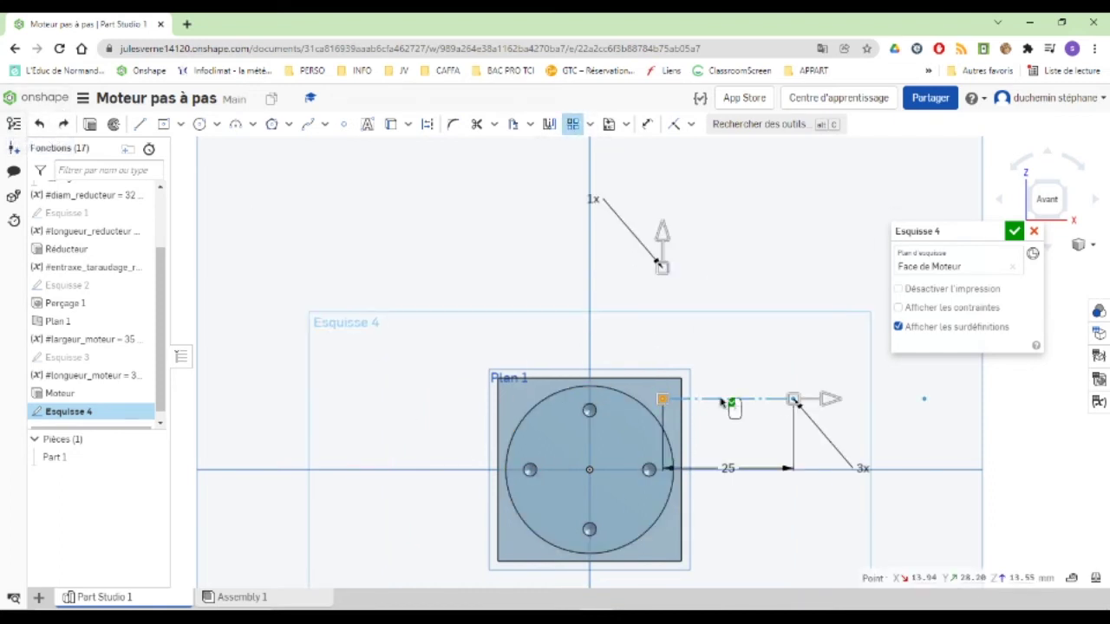
click(594, 199)
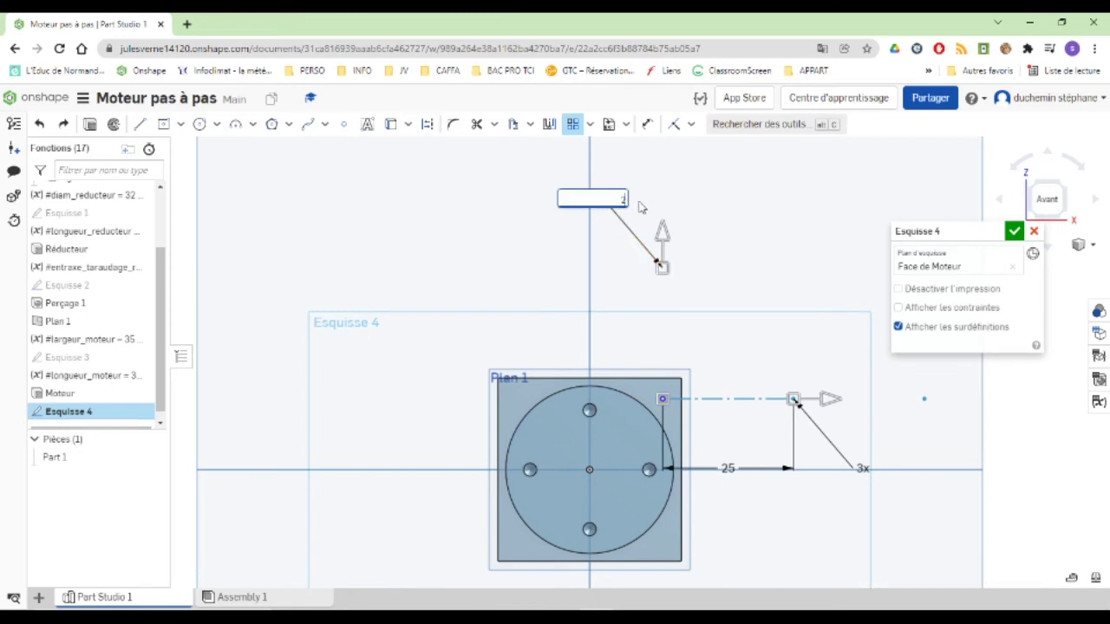
click(662, 238)
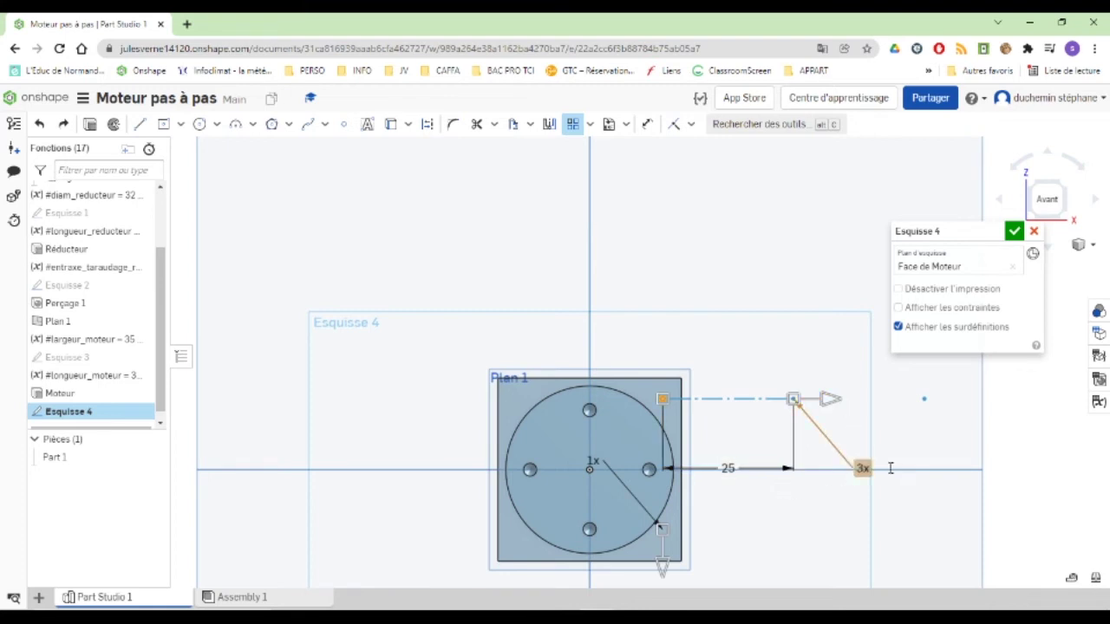
Set two horizontal instances for the point pattern and reverse that direction toward the face's left side.
click(861, 467)
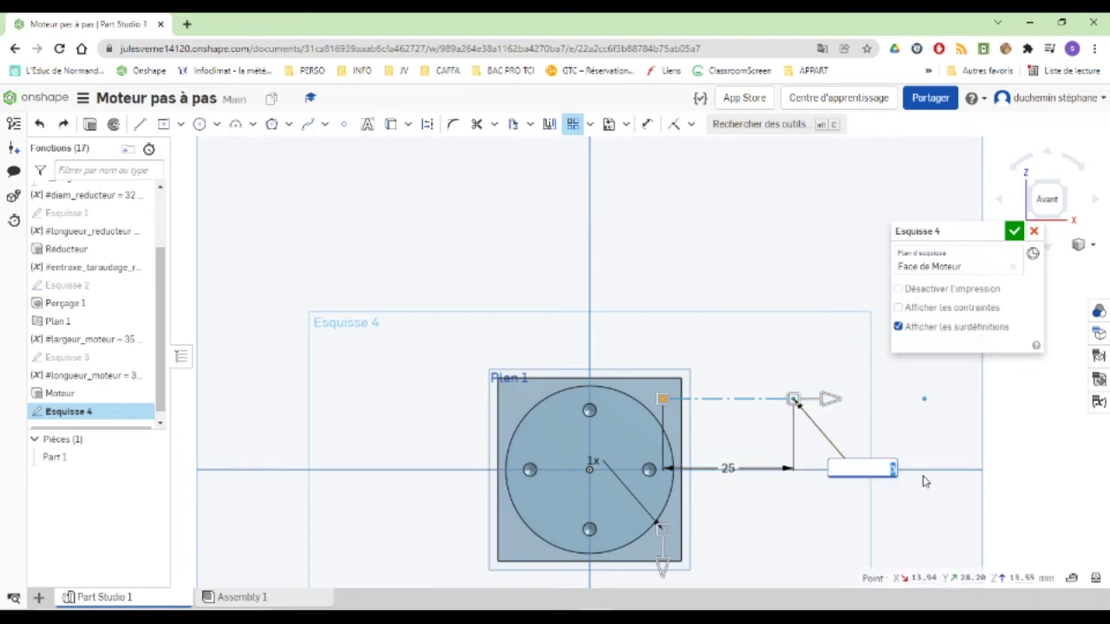
click(824, 399)
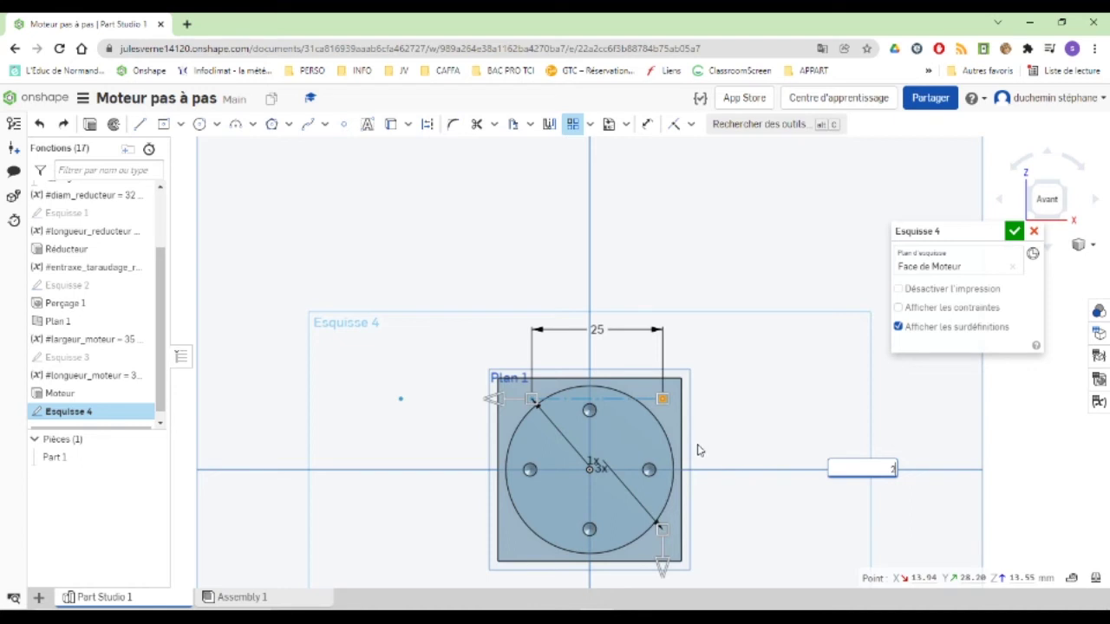
scroll(701, 450, up, 2)
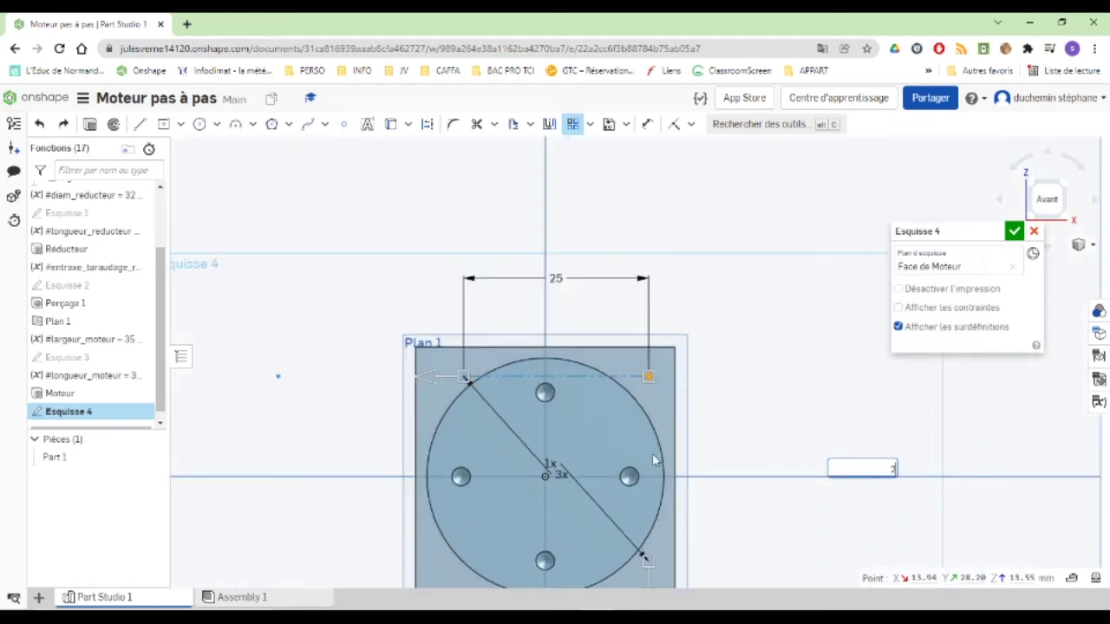
drag(548, 475, 347, 438)
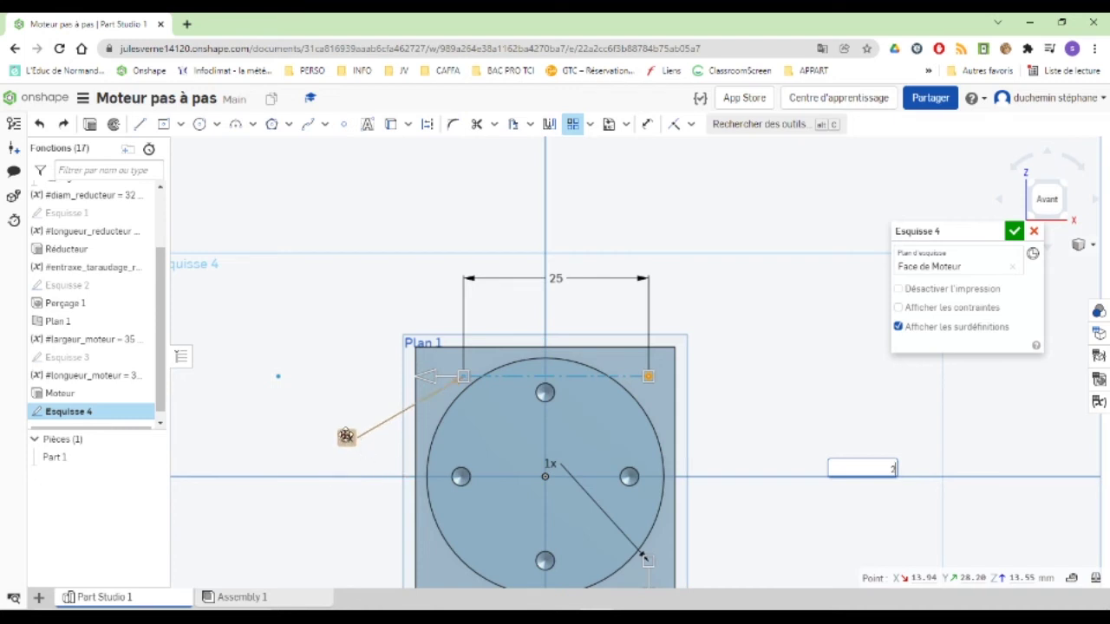
text(2)
key(Return)
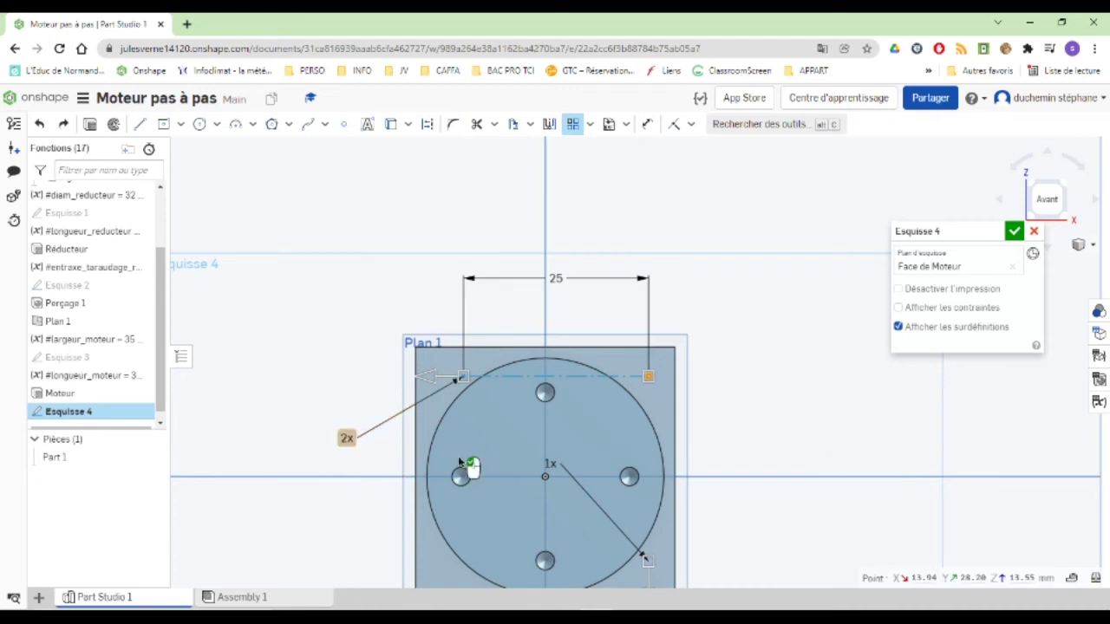
Finish the point pattern and close the sketch, and undo the whole hole-point sketch on the motor face.
scroll(736, 505, up, 3)
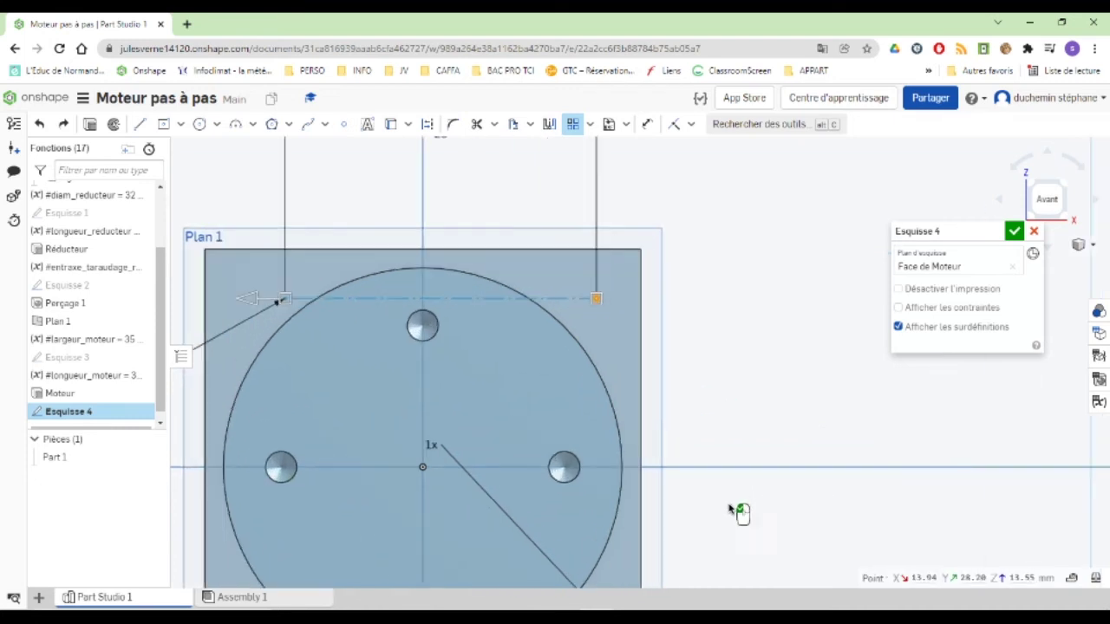
scroll(743, 543, down, 5)
middle_drag(744, 475, 728, 422)
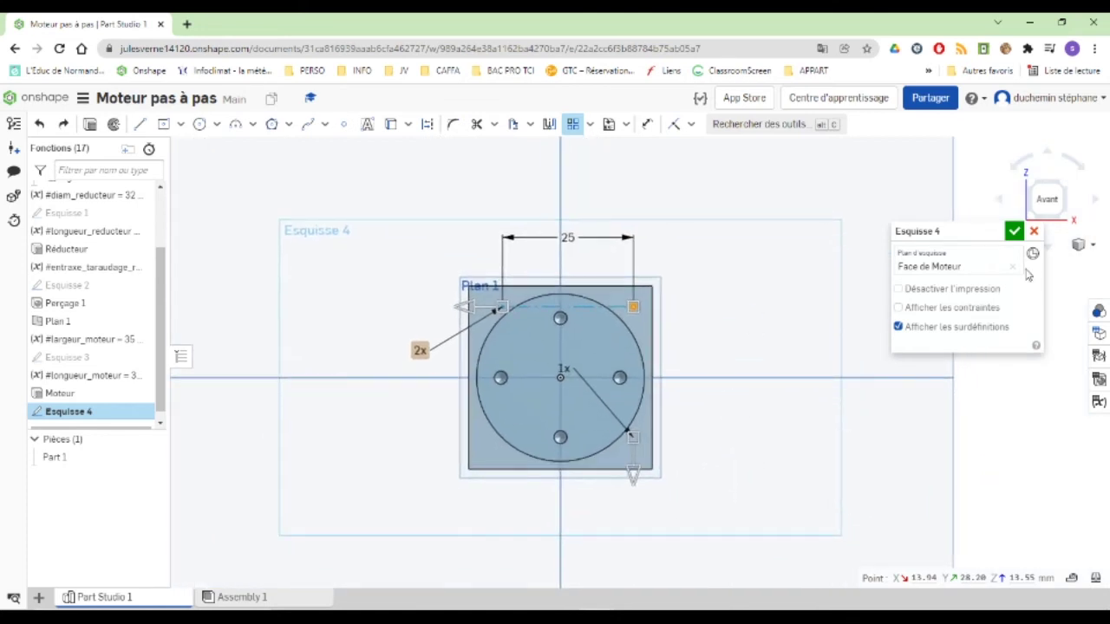
click(633, 308)
click(1014, 230)
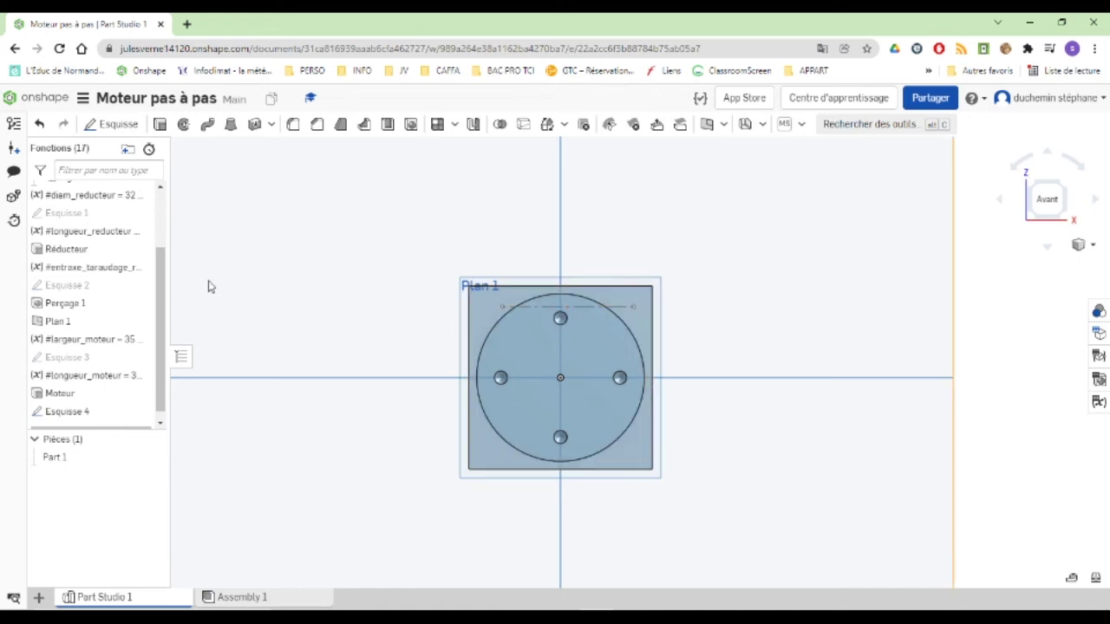
click(39, 124)
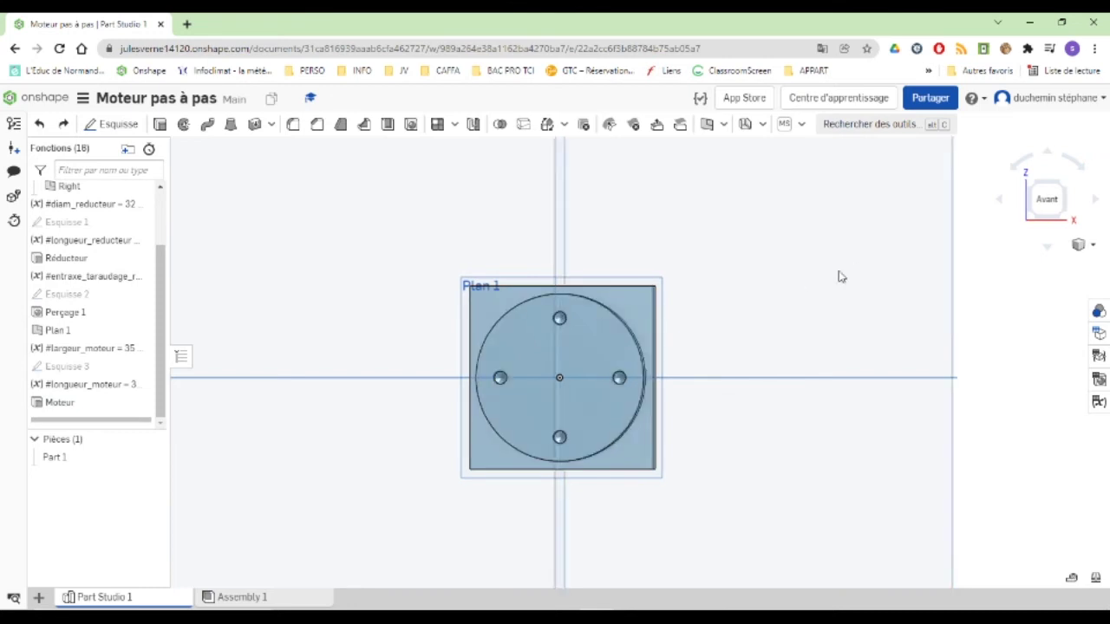
Sketch on the motor block's front face, place a point near its upper-right corner at about X 13.4, Z 14.9 mm, and view normal to the sketch.
key(shift+7)
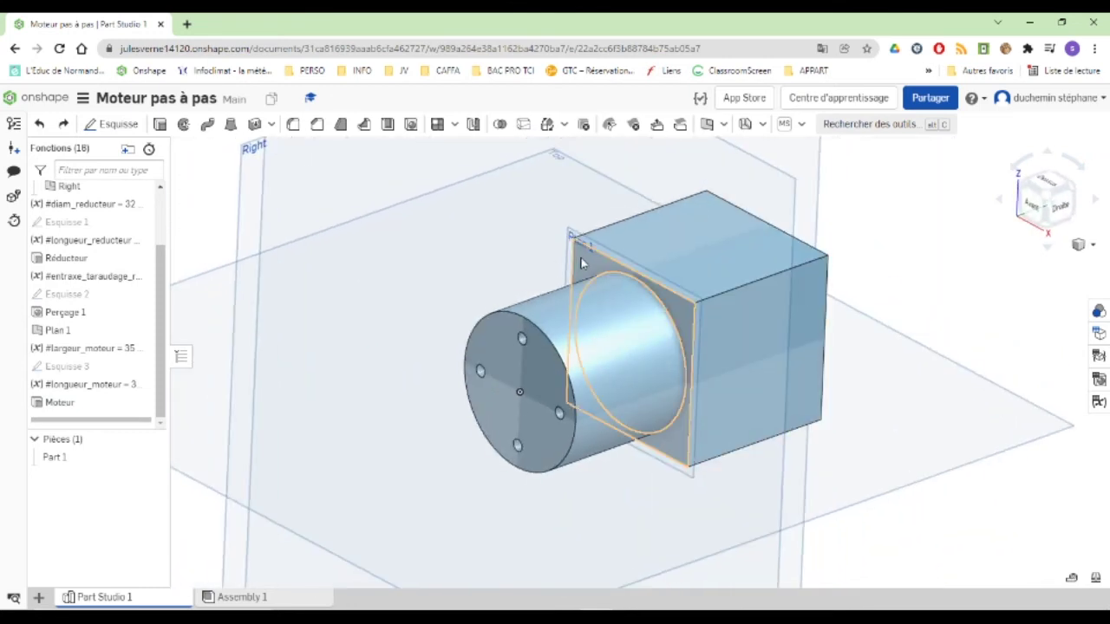
click(583, 258)
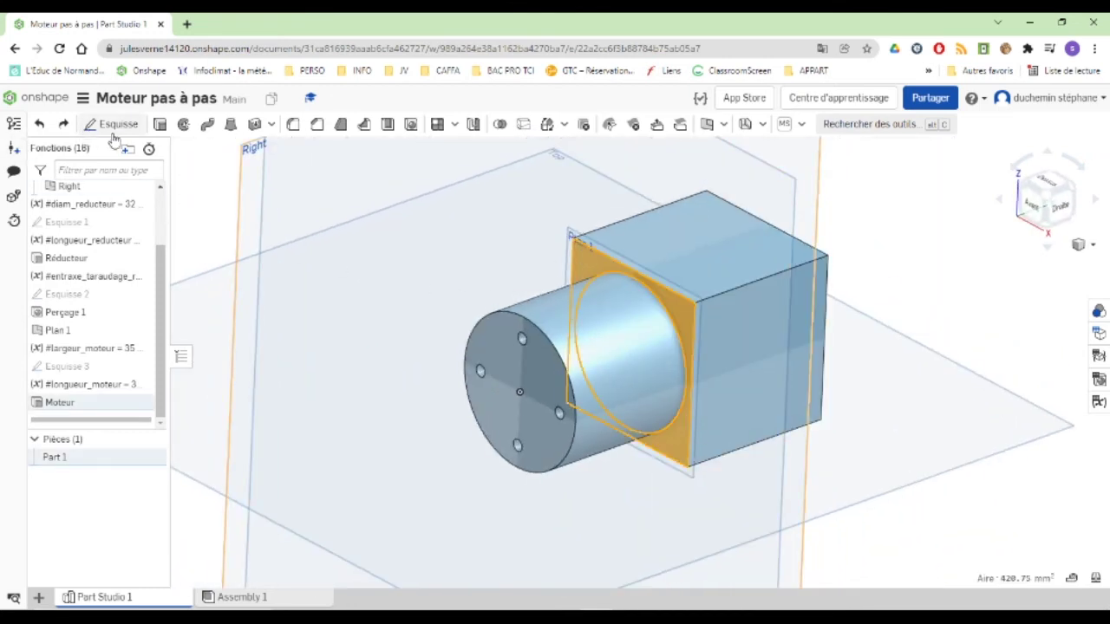
click(244, 214)
key(shift+s)
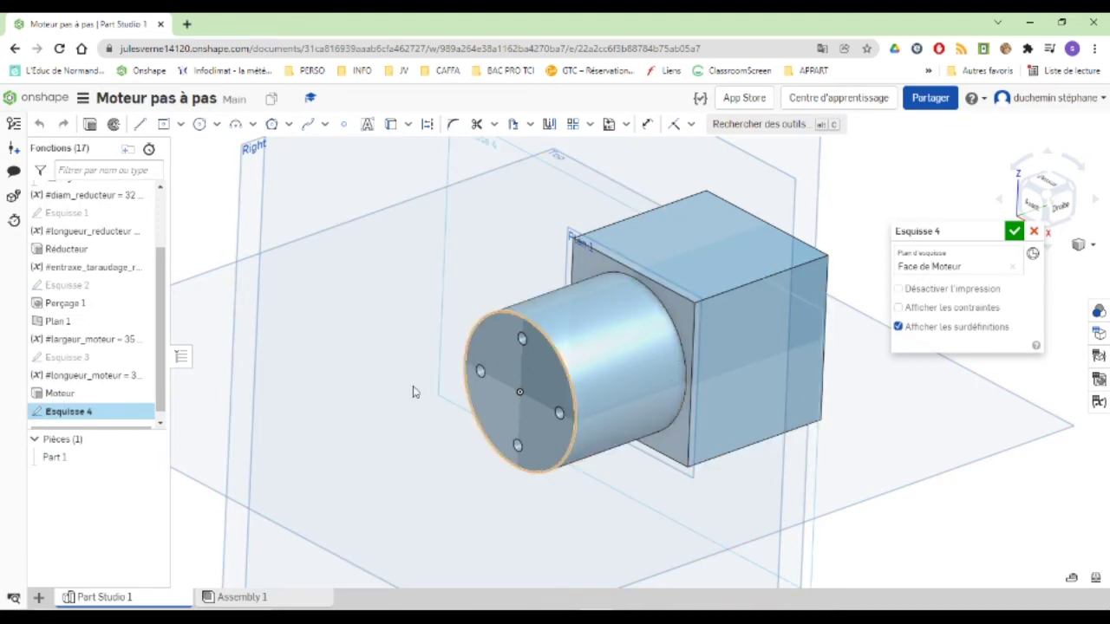
click(344, 124)
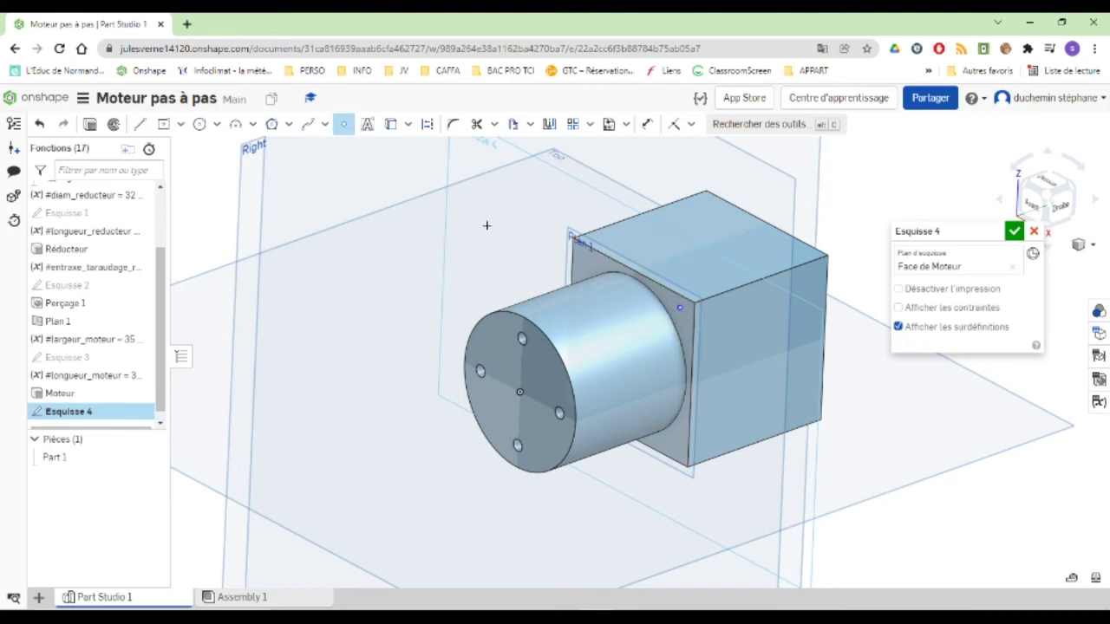
right_click(475, 149)
click(546, 376)
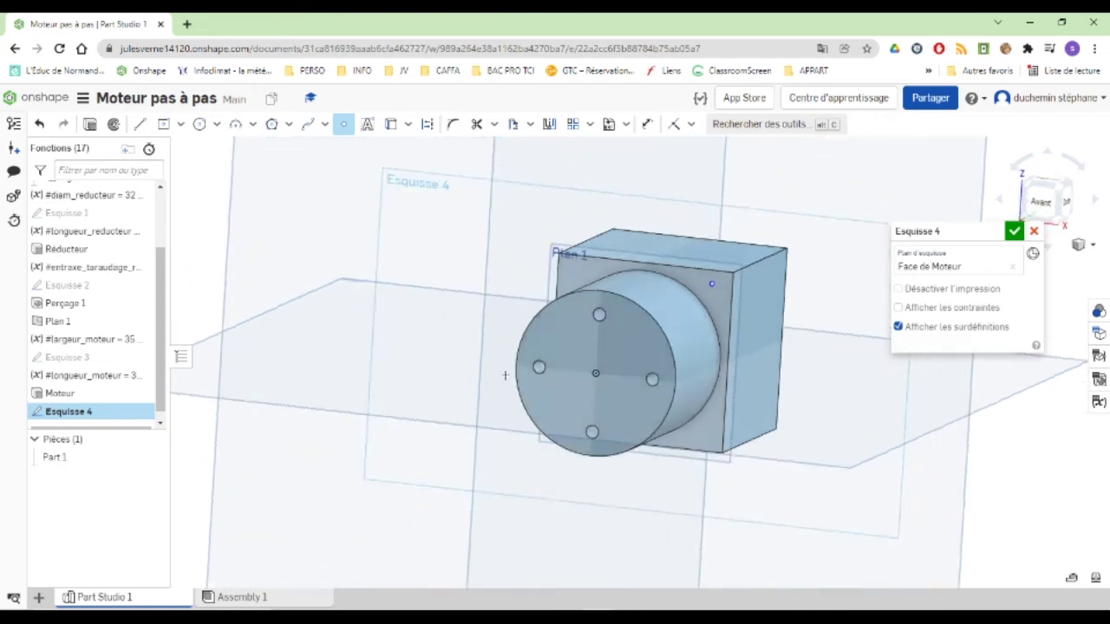
Start a linear pattern of the corner point with two vertical instances and reverse that direction downward.
click(573, 124)
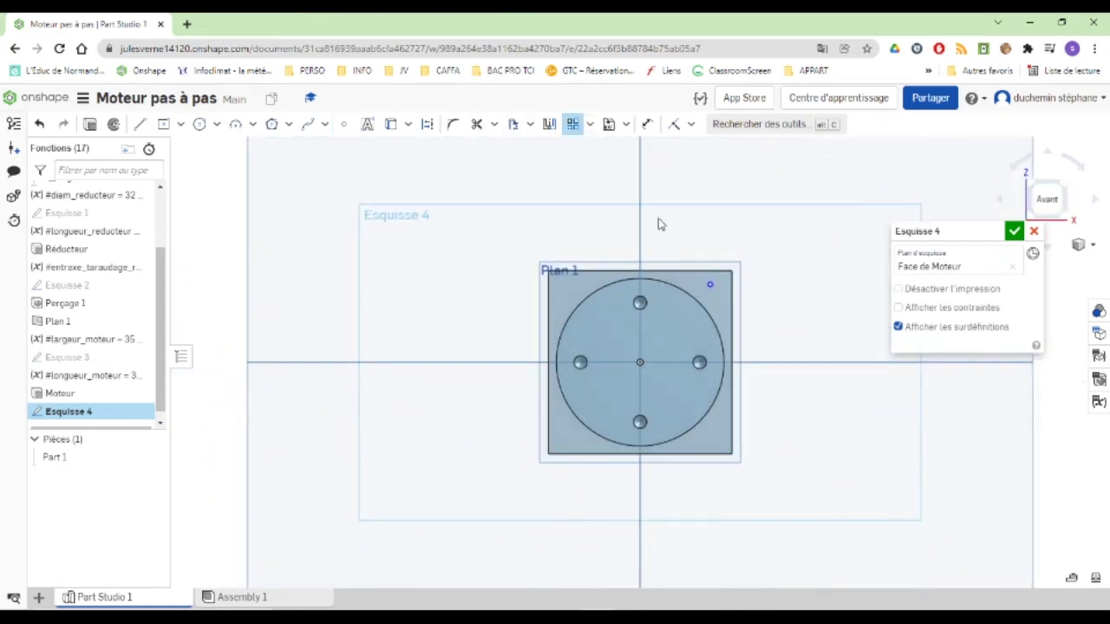
click(710, 284)
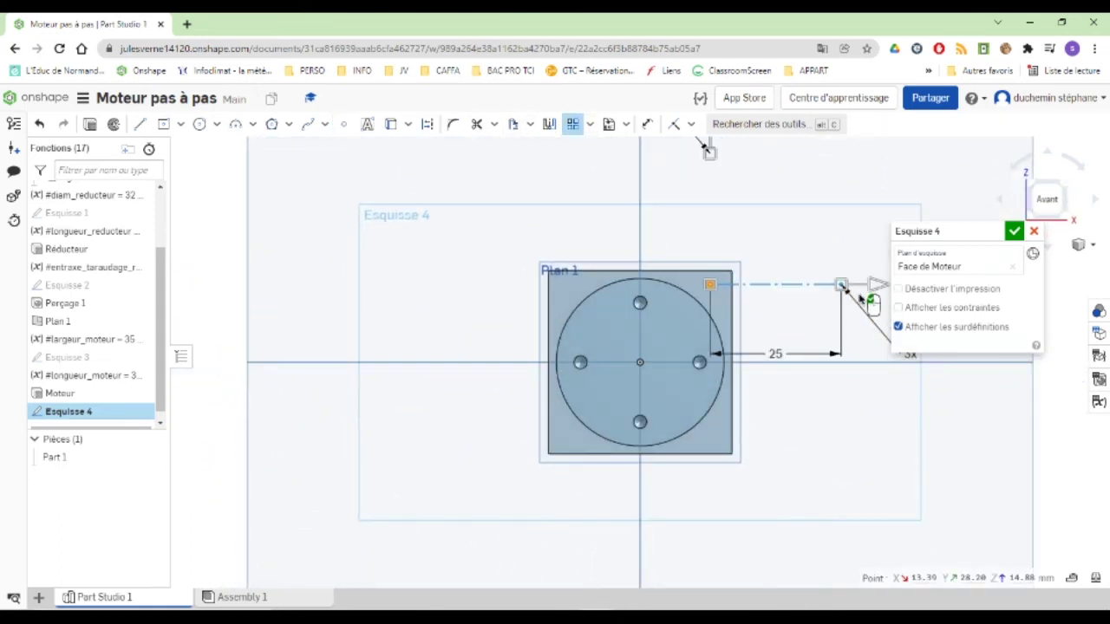
scroll(795, 227, down, 5)
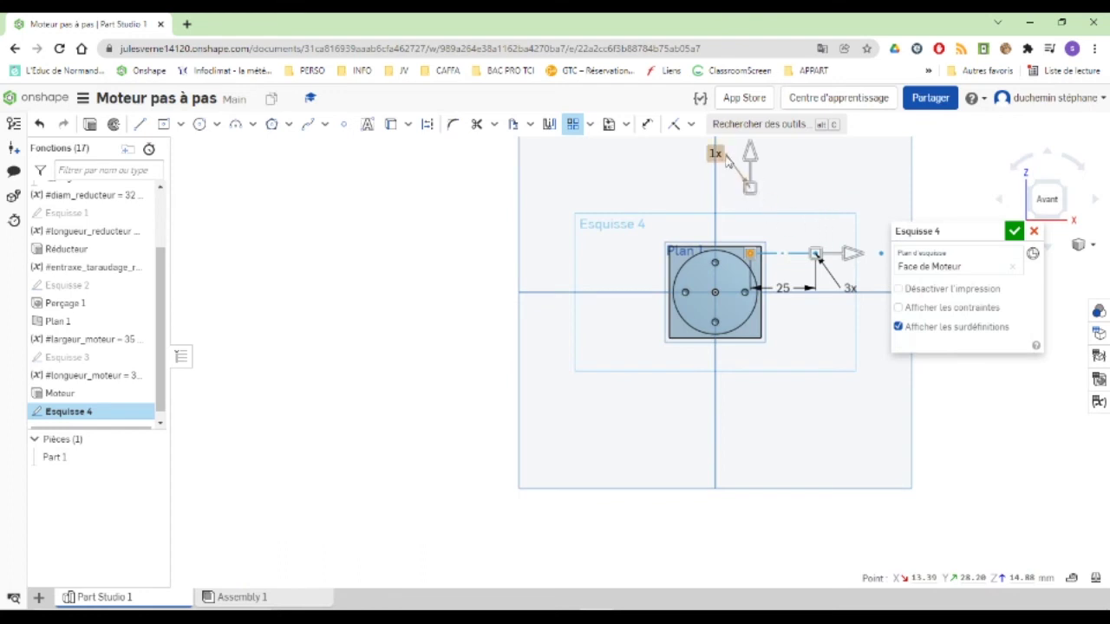
click(717, 155)
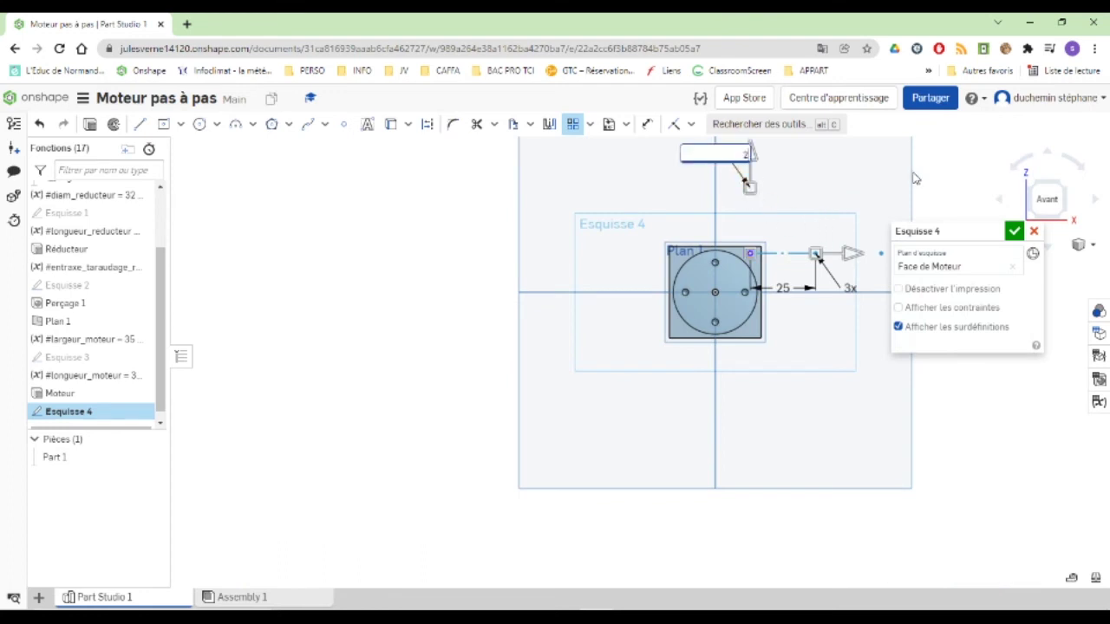
text(2)
key(Return)
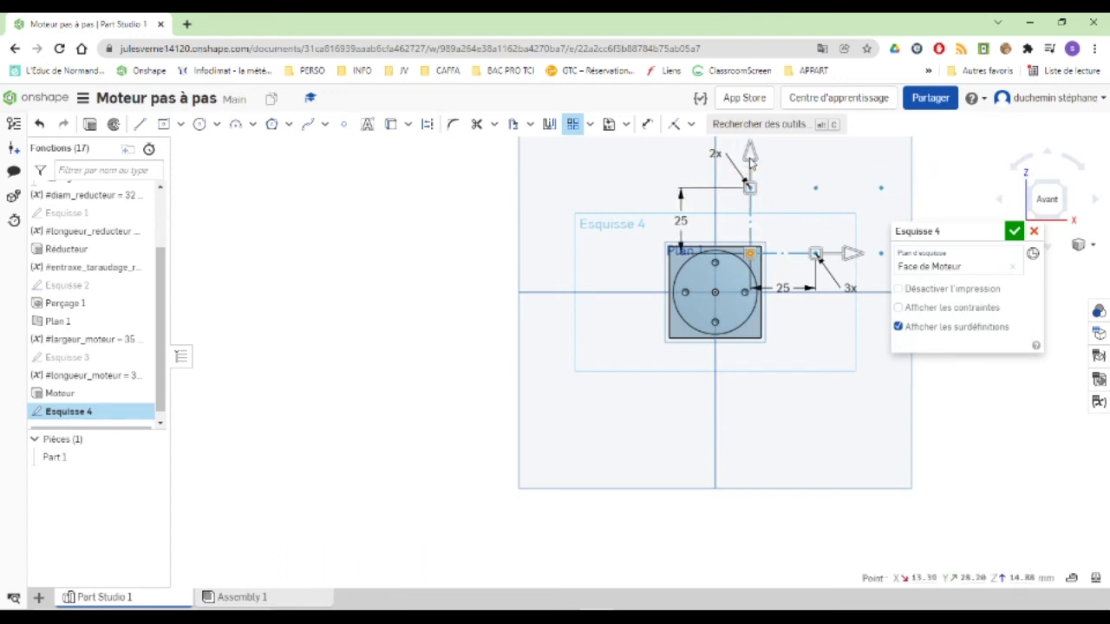
click(749, 157)
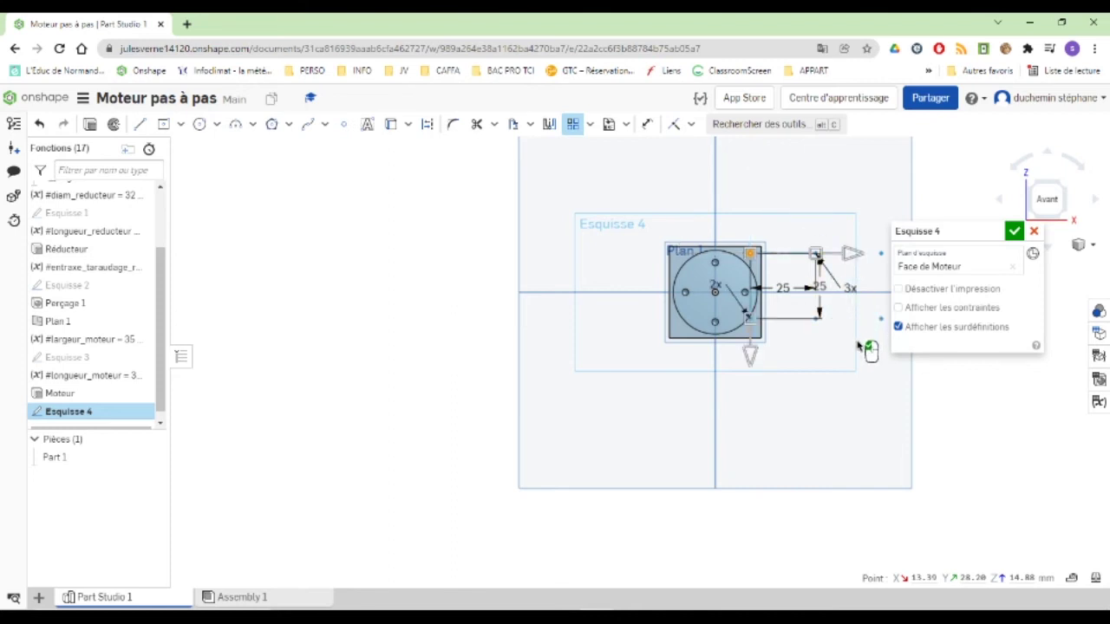
Set two horizontal instances in the point pattern, reverse that direction toward the face's left side, and finish the pattern.
click(844, 286)
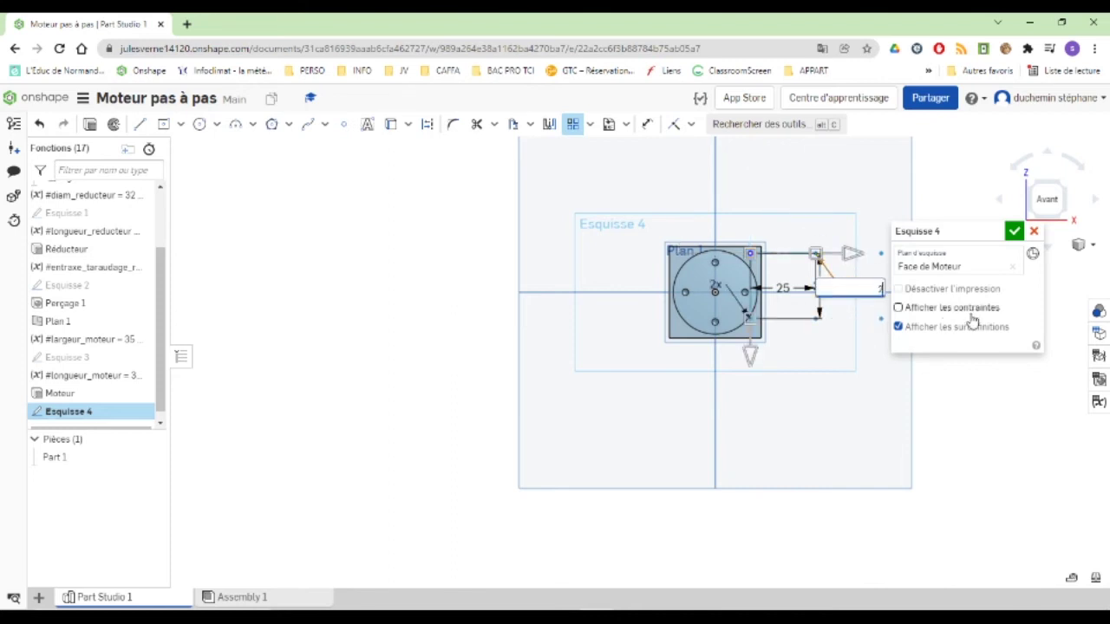
click(850, 257)
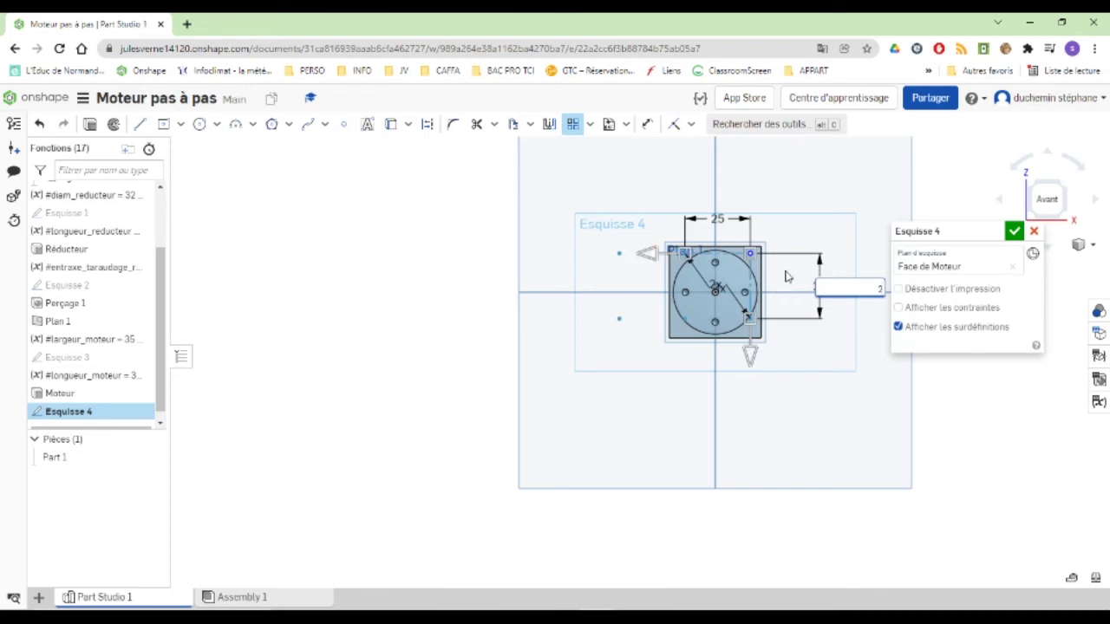
scroll(830, 355, up, 2)
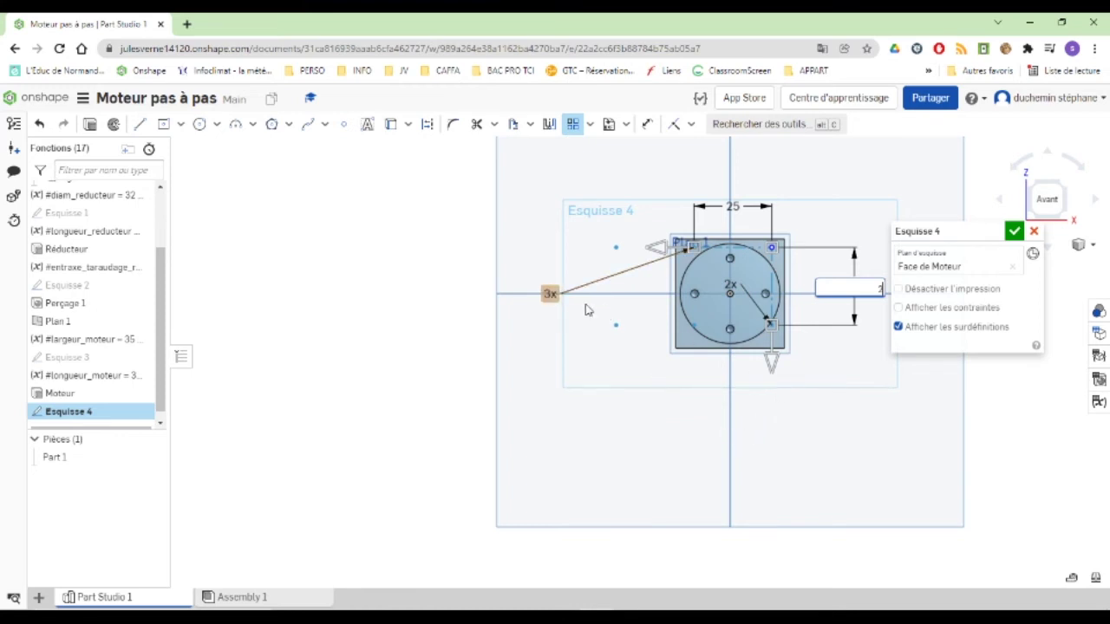
key(Return)
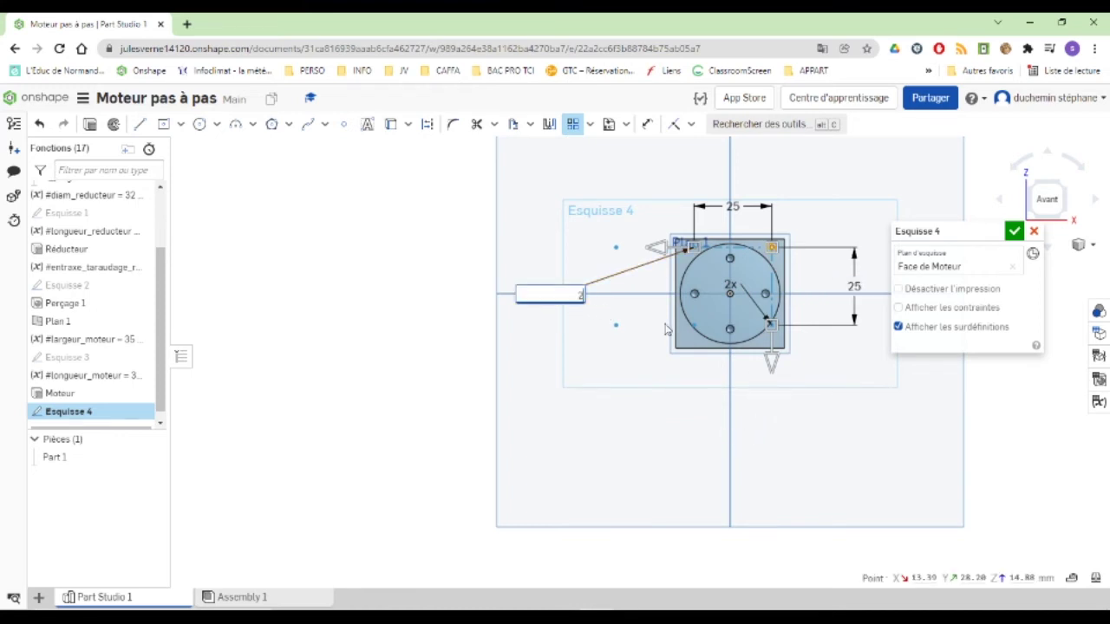
click(666, 328)
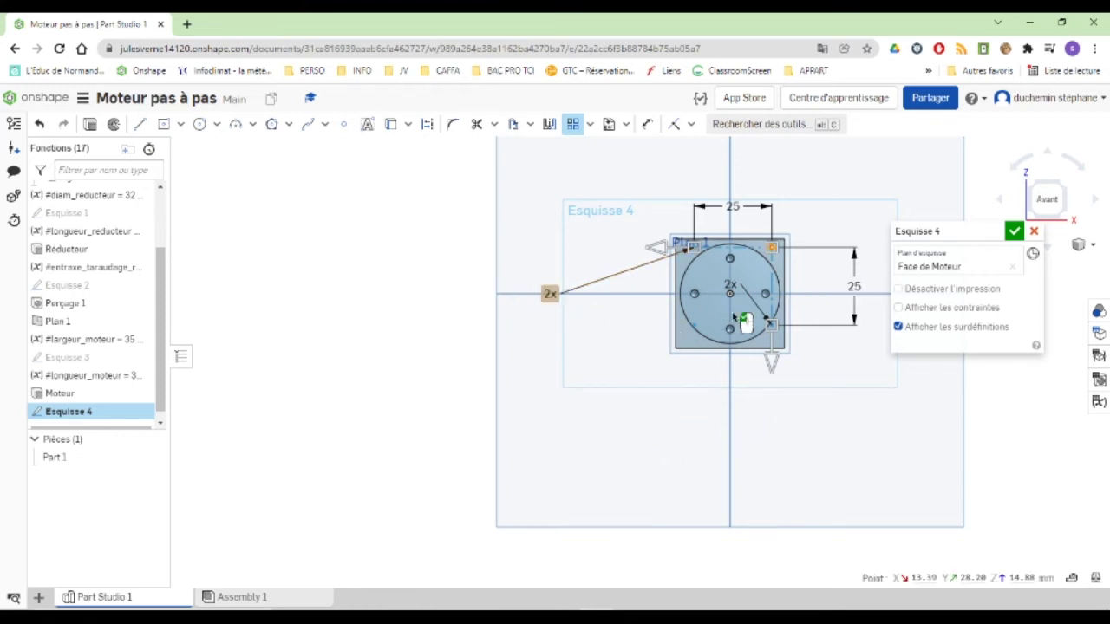
click(834, 241)
scroll(834, 241, up, 3)
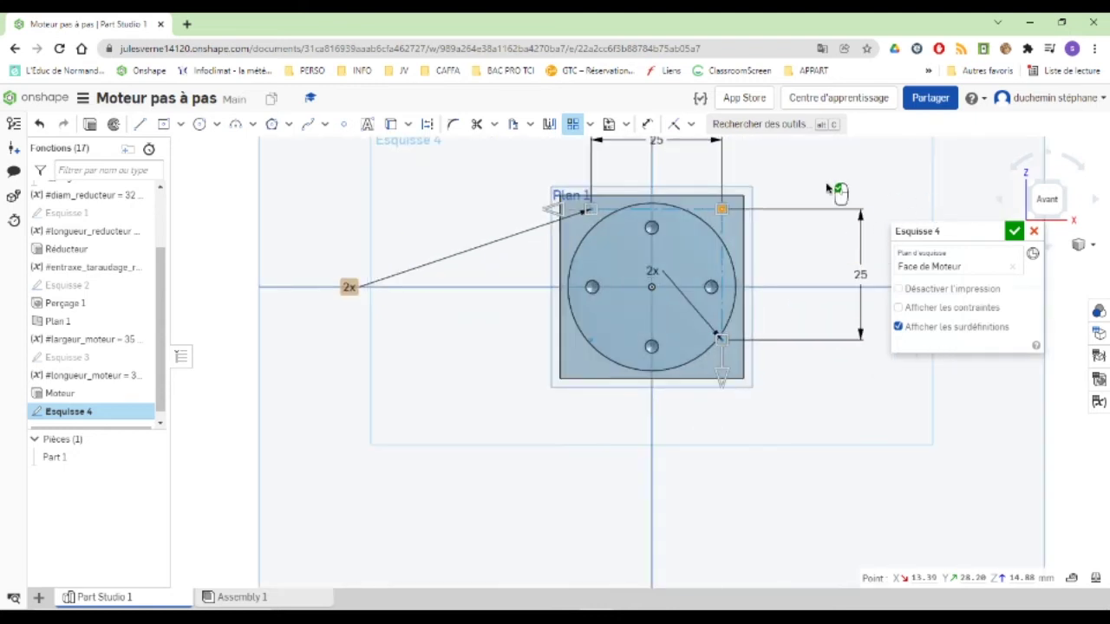
click(490, 332)
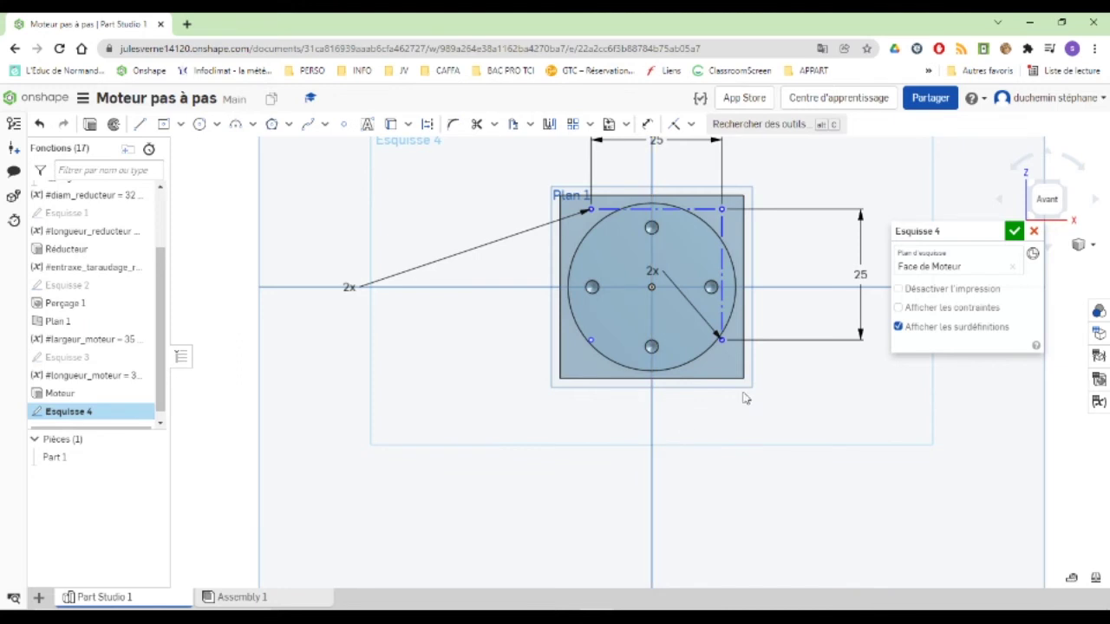
Nudge the upper-right pattern point and make the two upper points symmetric about the vertical centre plane.
scroll(751, 231, up, 3)
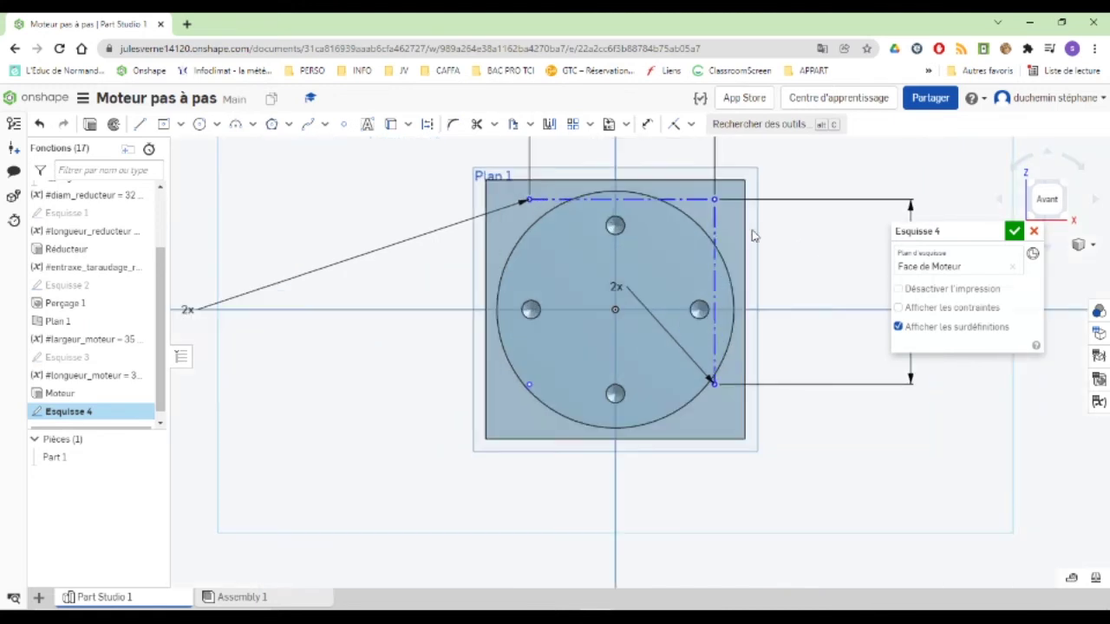
scroll(716, 156, down, 2)
middle_drag(766, 272, 718, 384)
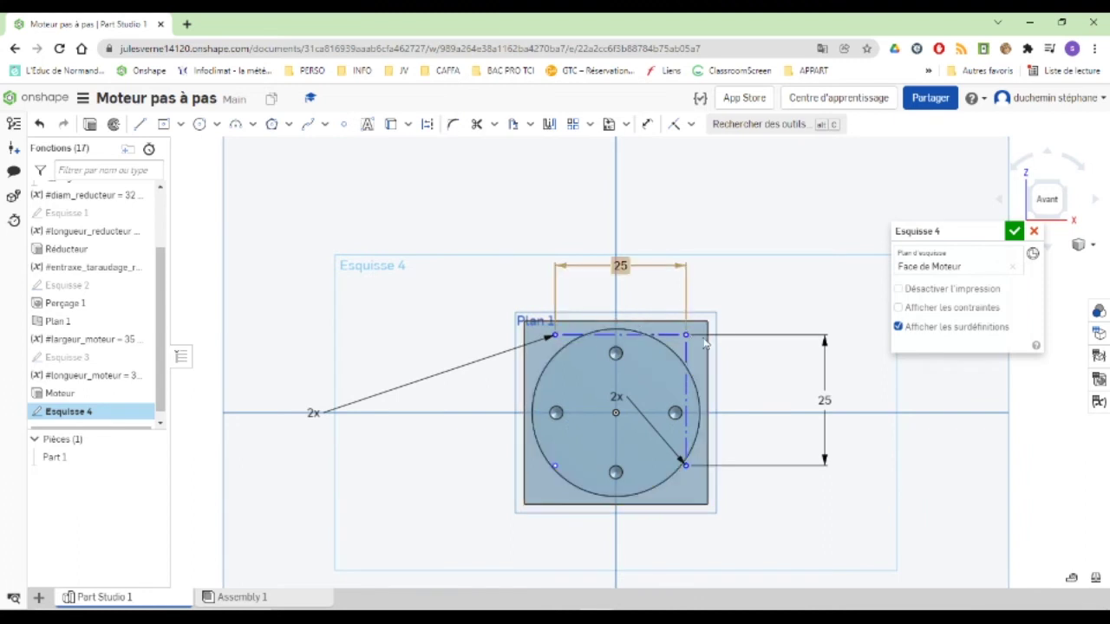
mouse_move(685, 335)
mouse_down()
mouse_move(794, 232)
mouse_move(811, 166)
mouse_move(711, 265)
mouse_move(691, 340)
mouse_up()
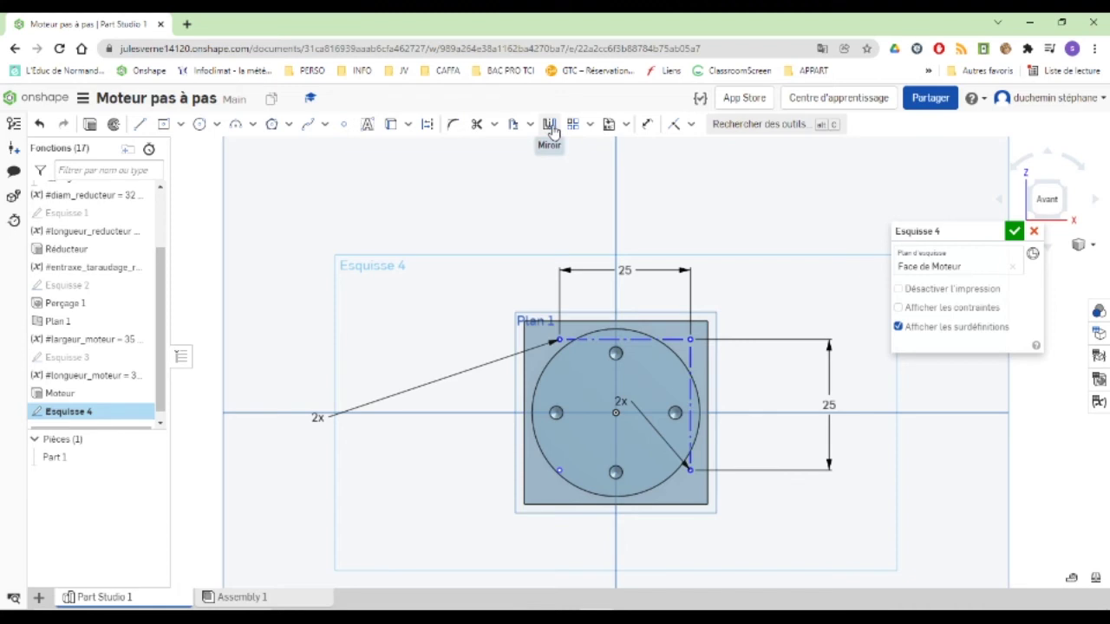
click(691, 126)
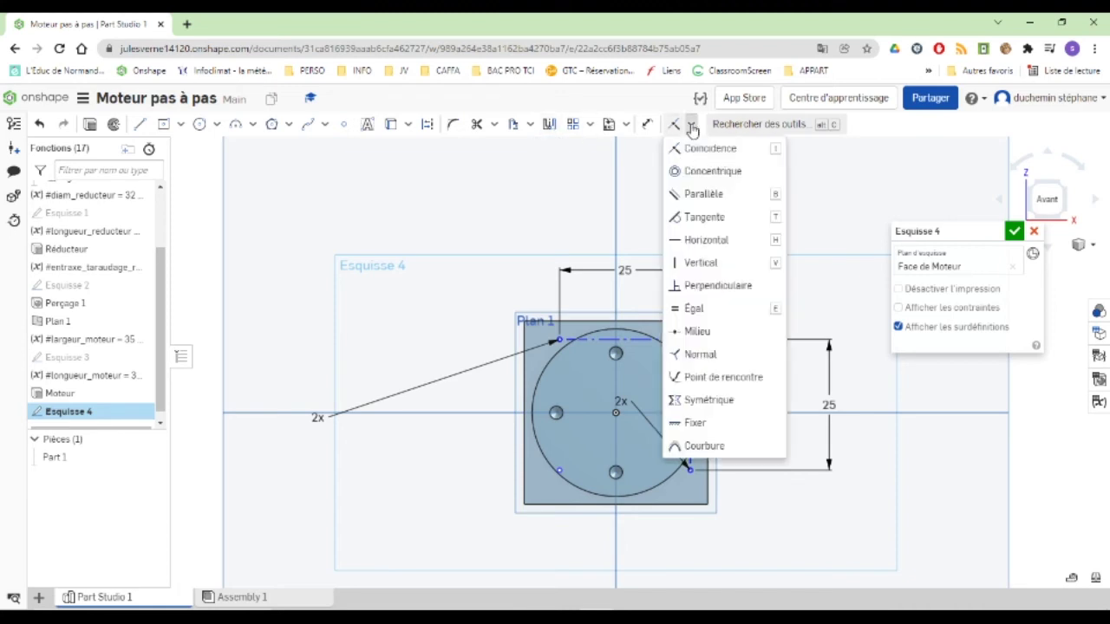
click(703, 400)
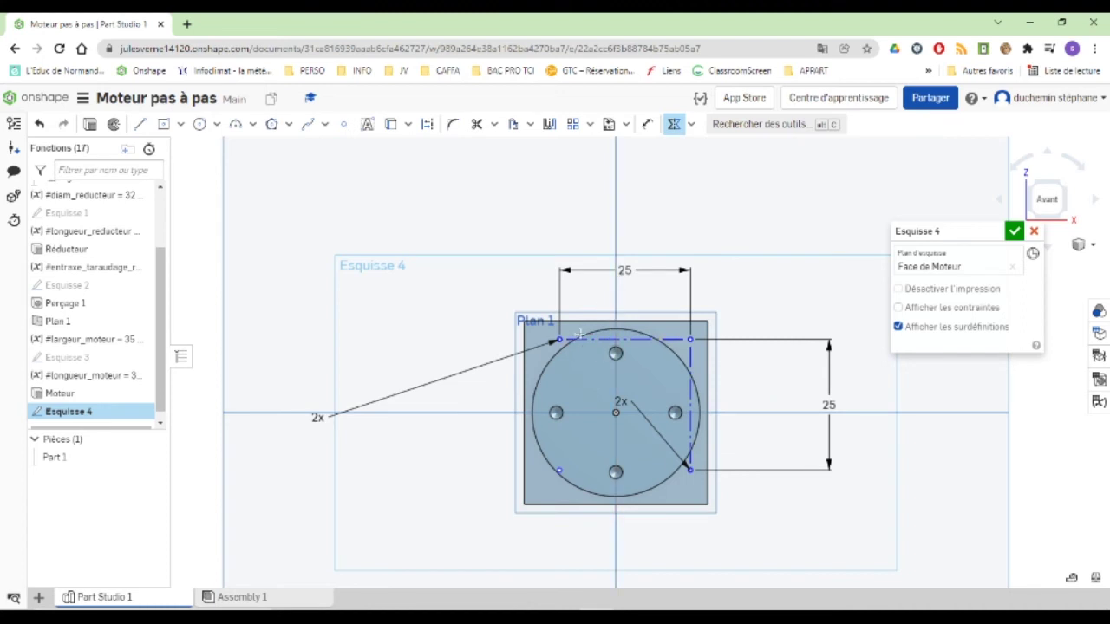
click(701, 338)
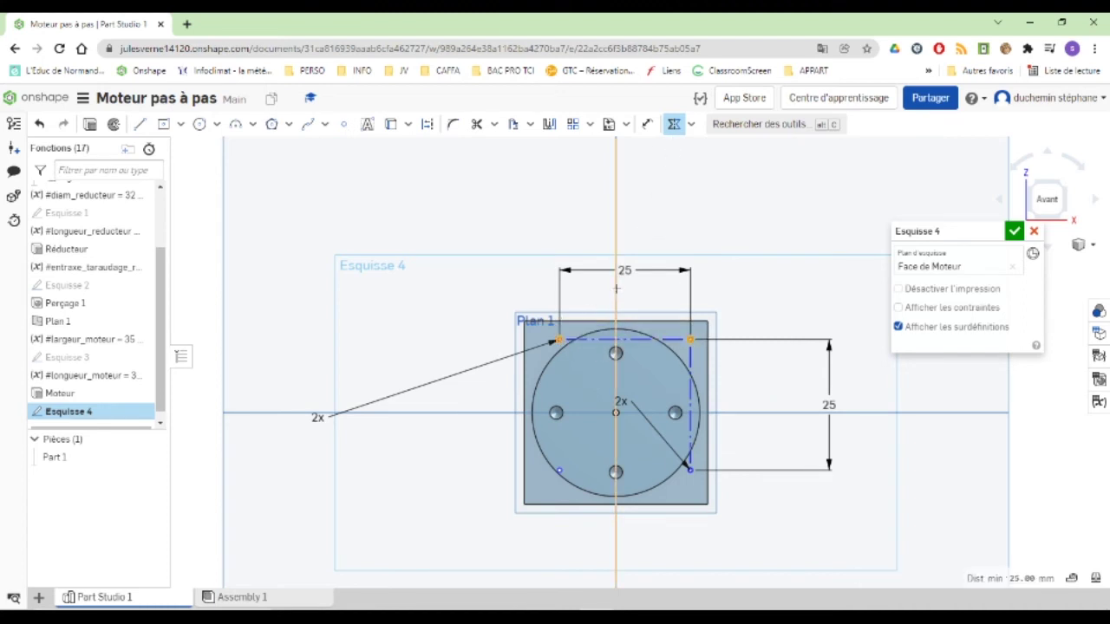
click(616, 289)
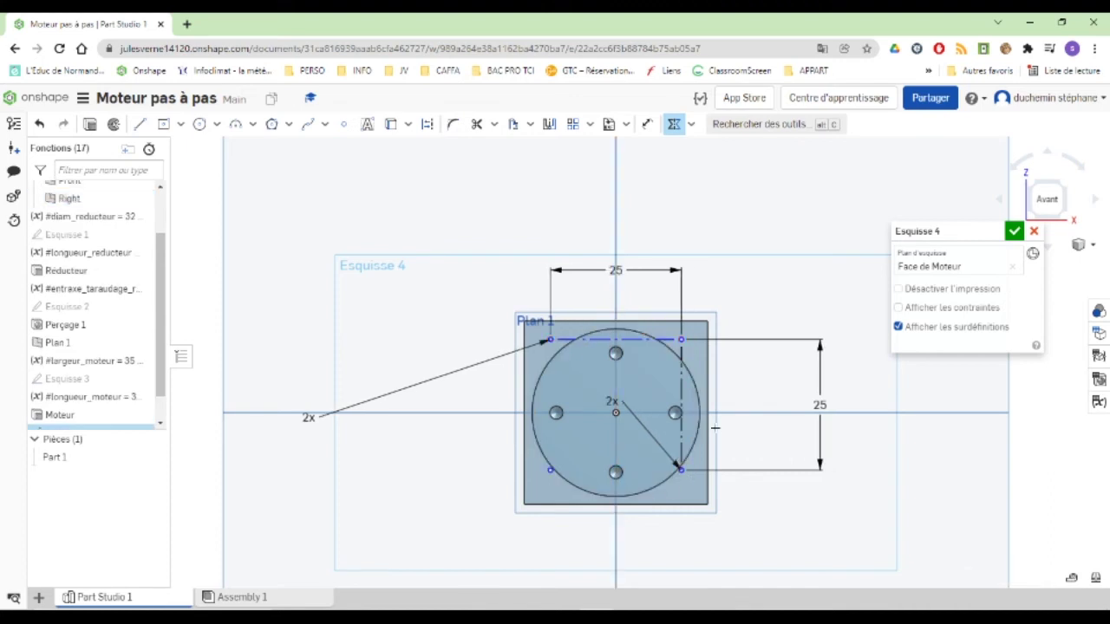
Make the two right-hand pattern points symmetric about the horizontal centre plane and close the sketch.
click(681, 471)
click(731, 413)
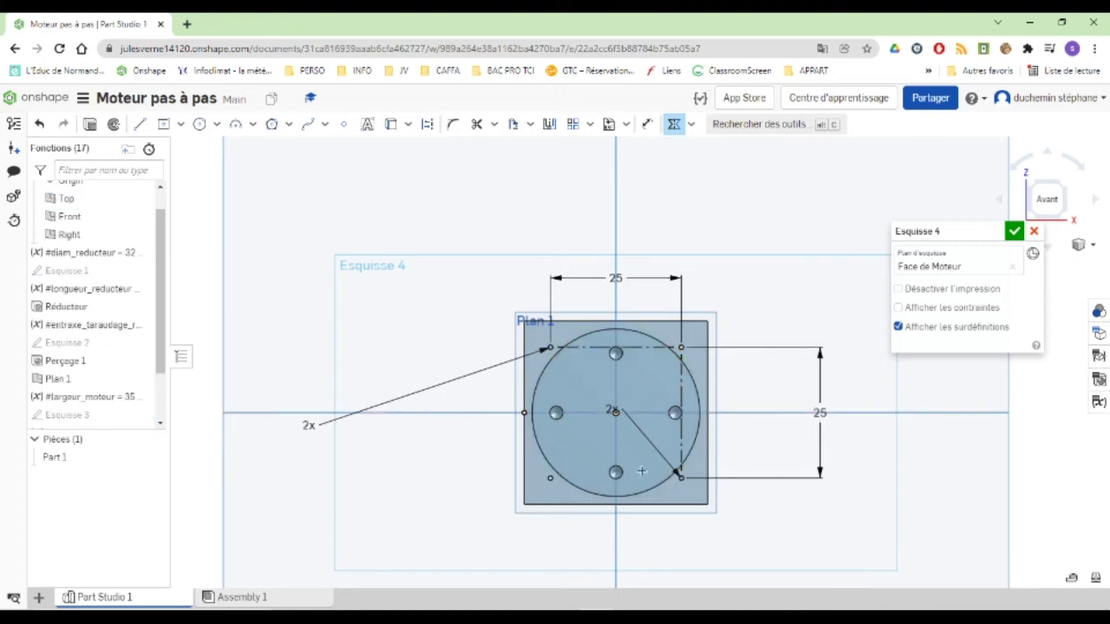
click(1013, 230)
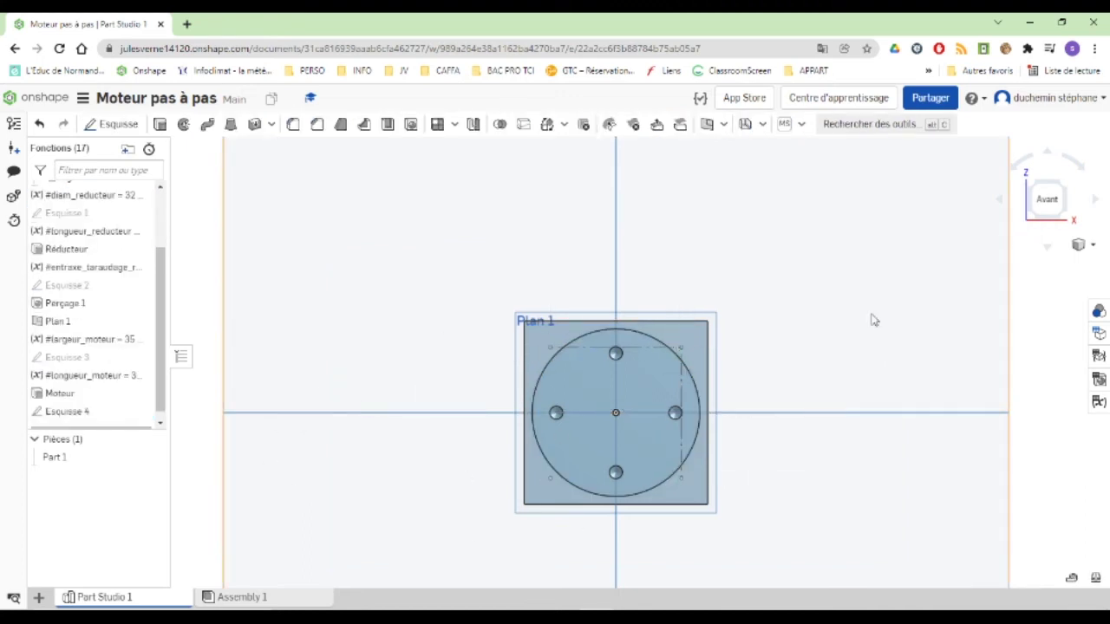
Add simple blind ISO M3 tapped holes, 10 mm deep with 10 mm tapped depth, at the four points of Esquisse 4.
click(412, 127)
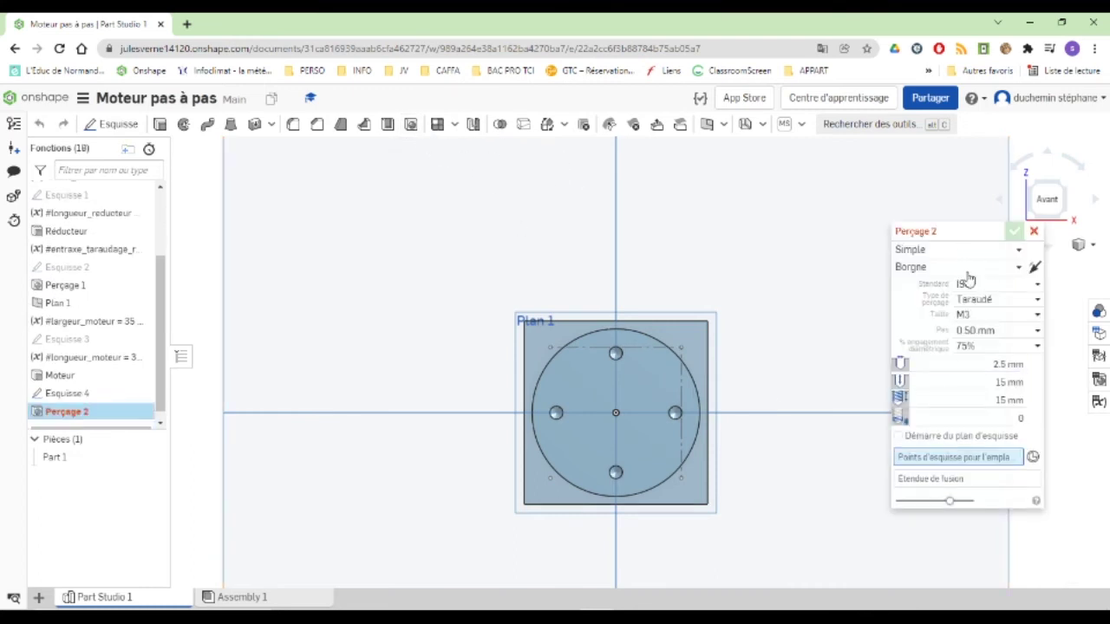
key(Tab)
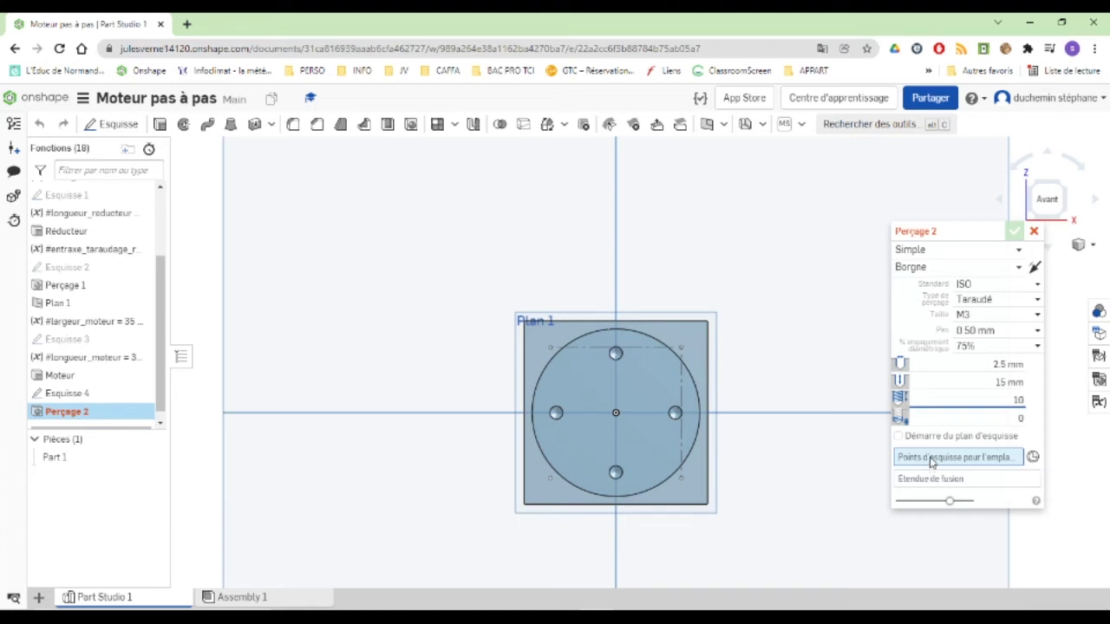
click(72, 397)
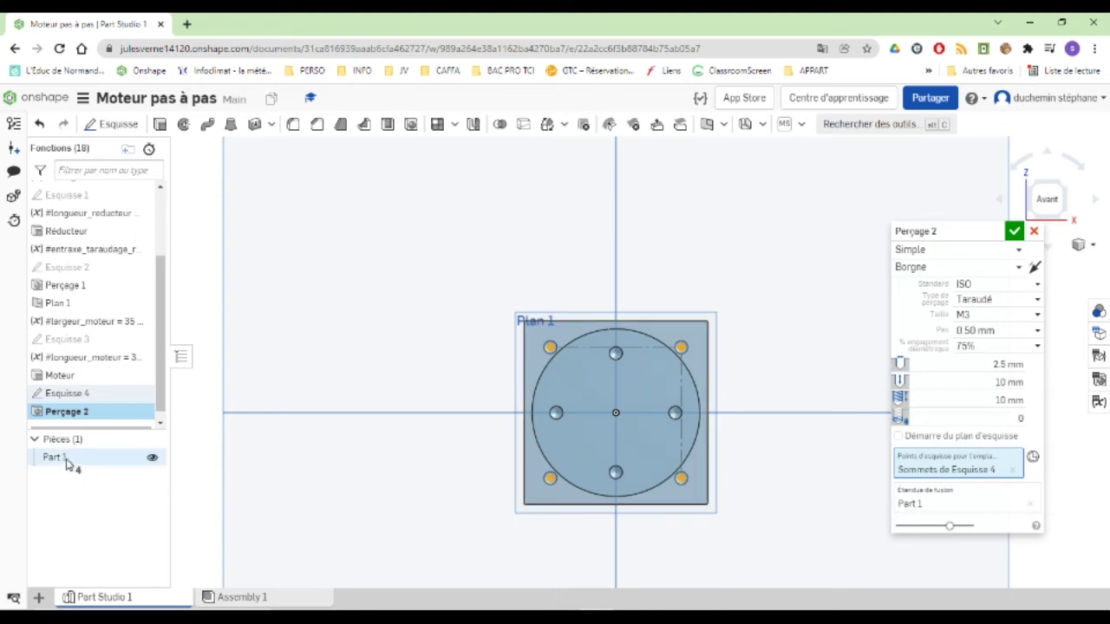
click(1016, 233)
key(shift+7)
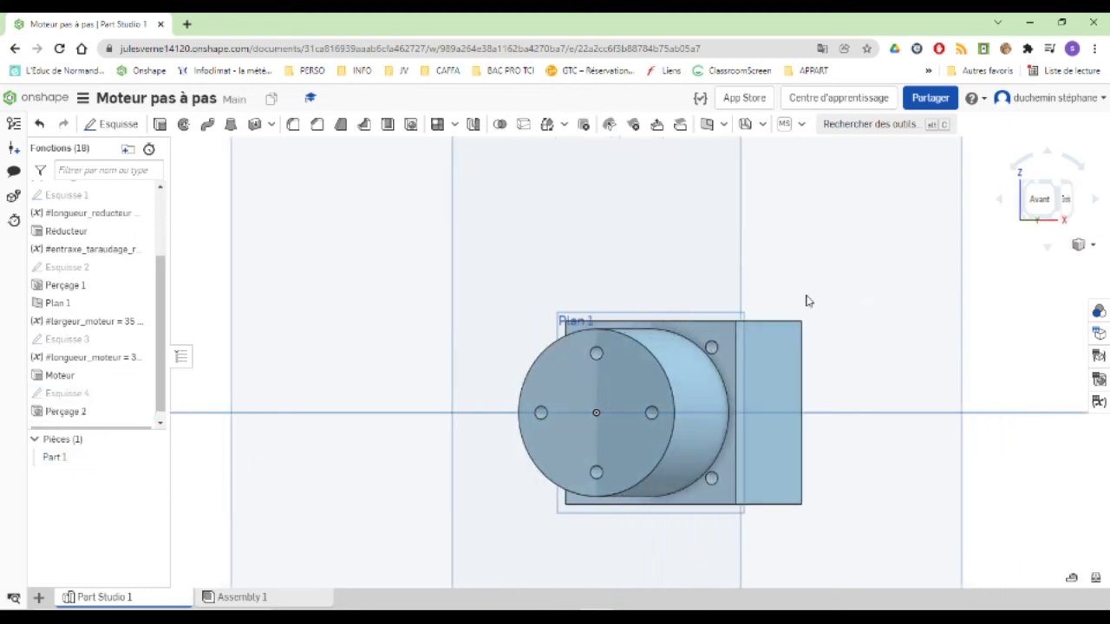
right_drag(806, 321, 644, 384)
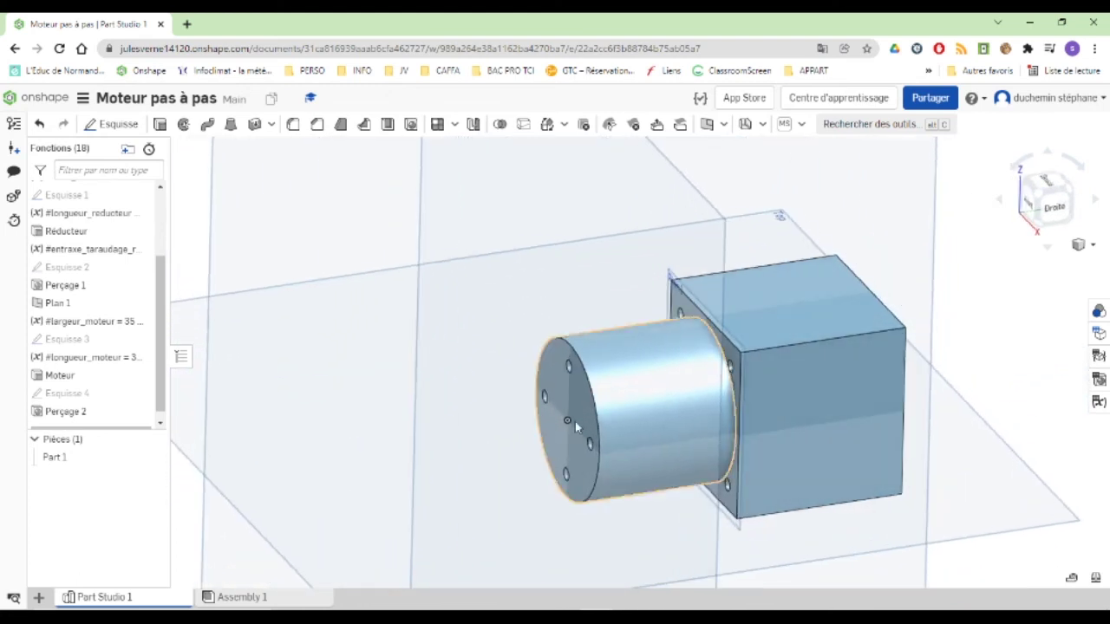
scroll(578, 458, up, 5)
scroll(576, 458, down, 5)
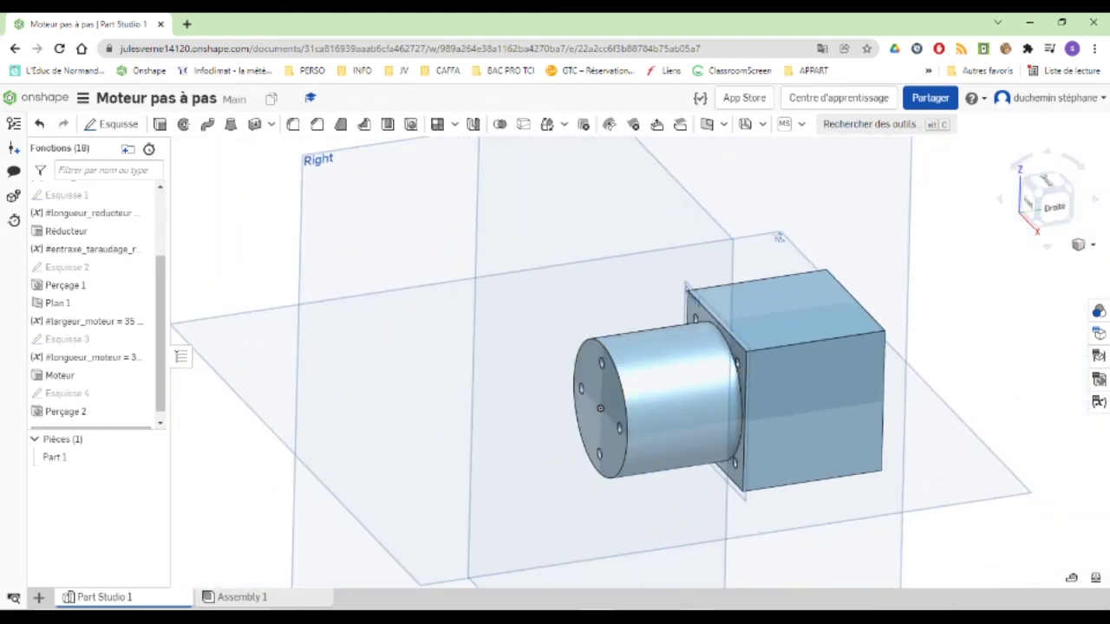
Switch to Acrobat Reader, examine the output shaft and collar dimensions in the geared motor drawing, and return to Onshape.
click(725, 593)
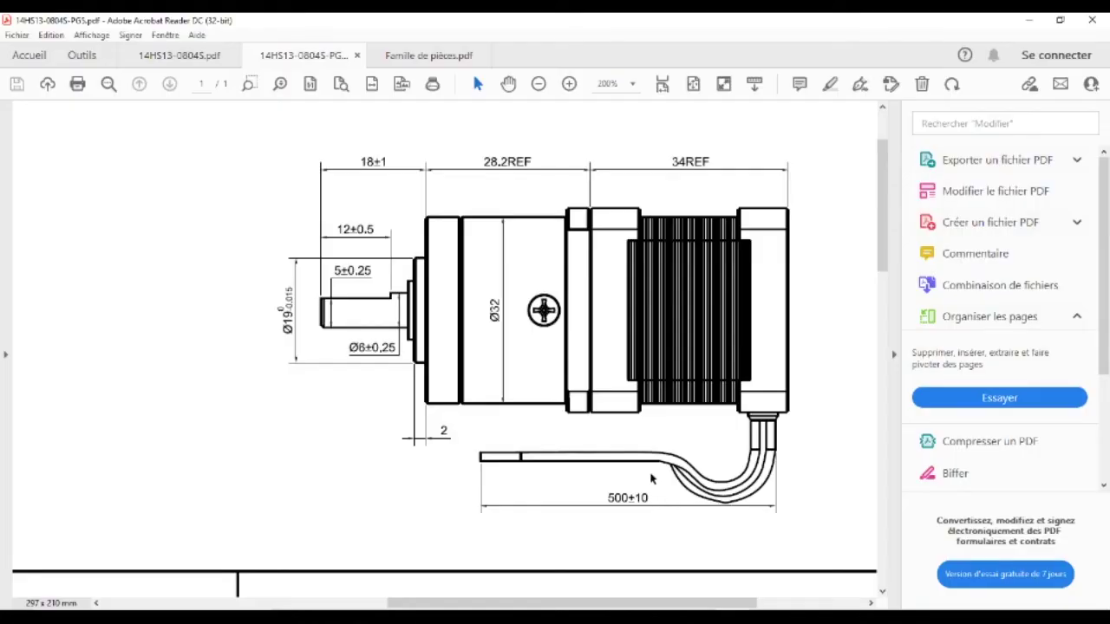
scroll(419, 295, down, 1)
scroll(420, 295, up, 1)
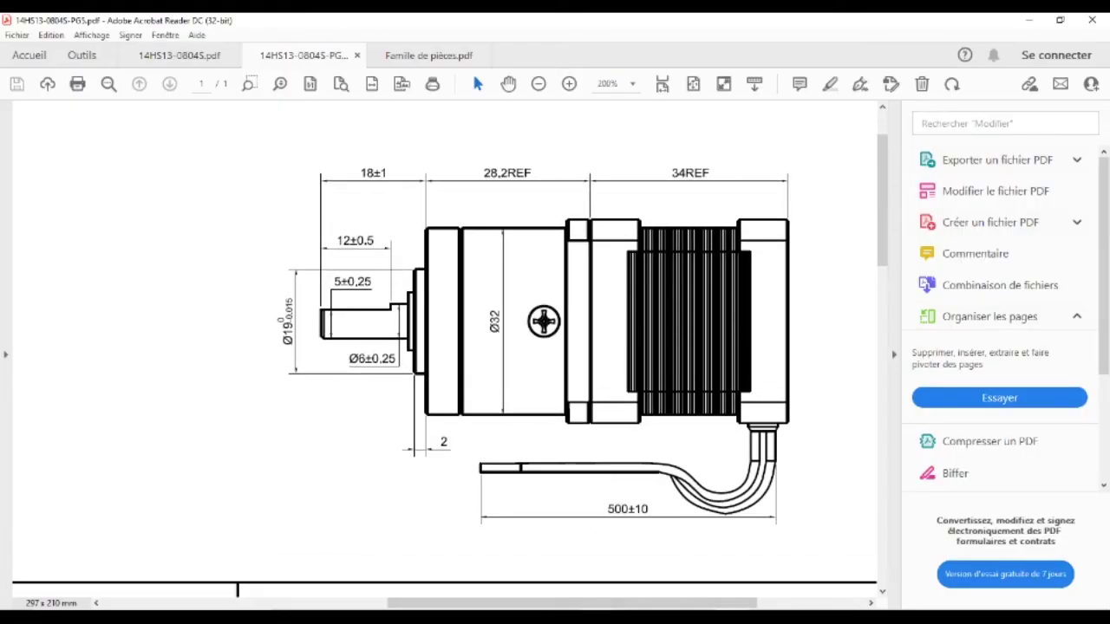
key(alt+Tab)
Create a sketch on the Right plane and view it normal to the sketch with the whole model in view.
right_drag(444, 346, 475, 309)
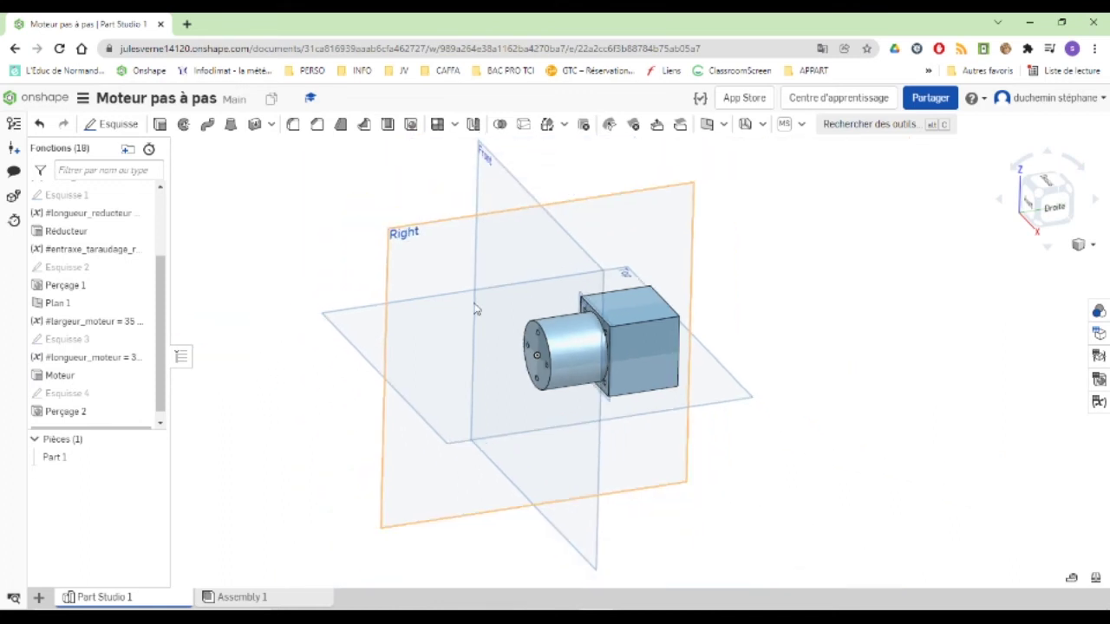
click(407, 241)
right_drag(684, 414, 858, 371)
key(n)
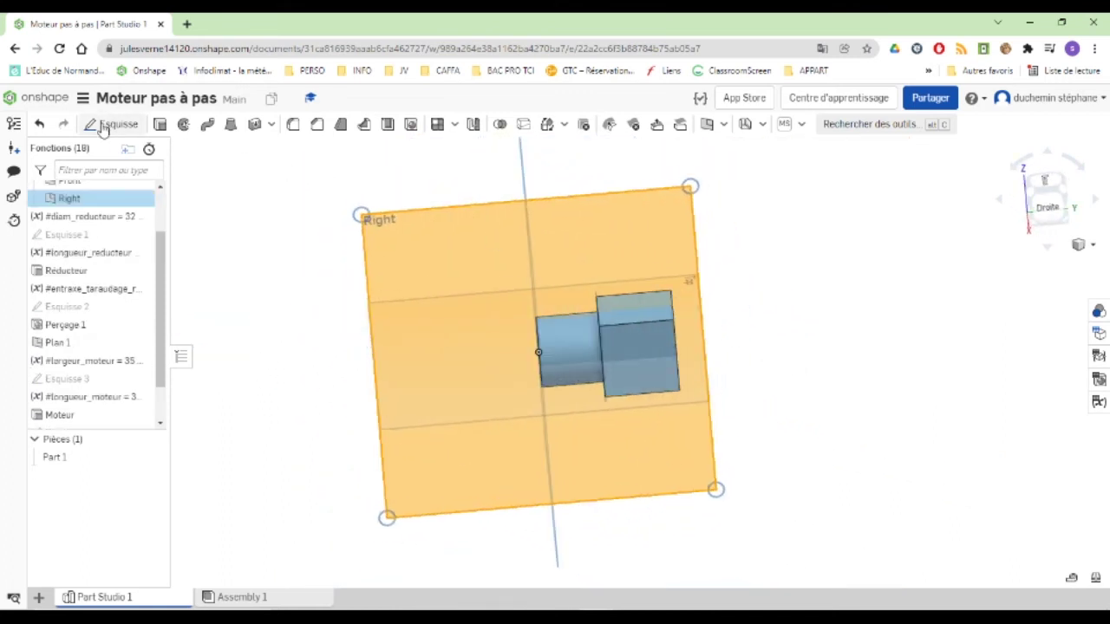
click(111, 123)
right_click(265, 244)
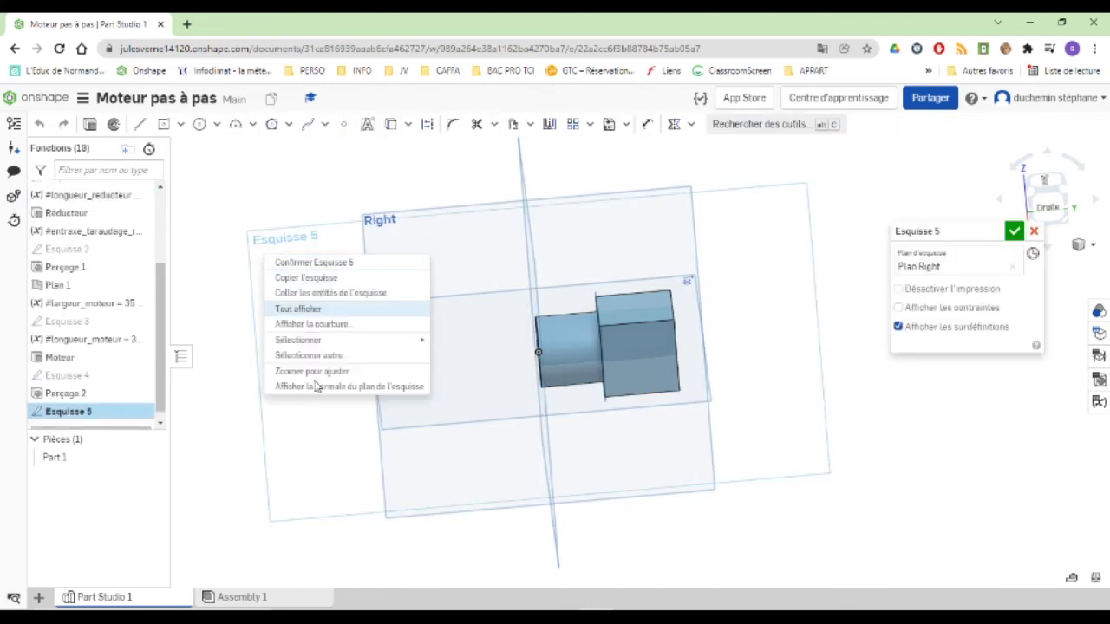
click(290, 384)
scroll(716, 341, down, 3)
scroll(716, 341, up, 5)
key(f)
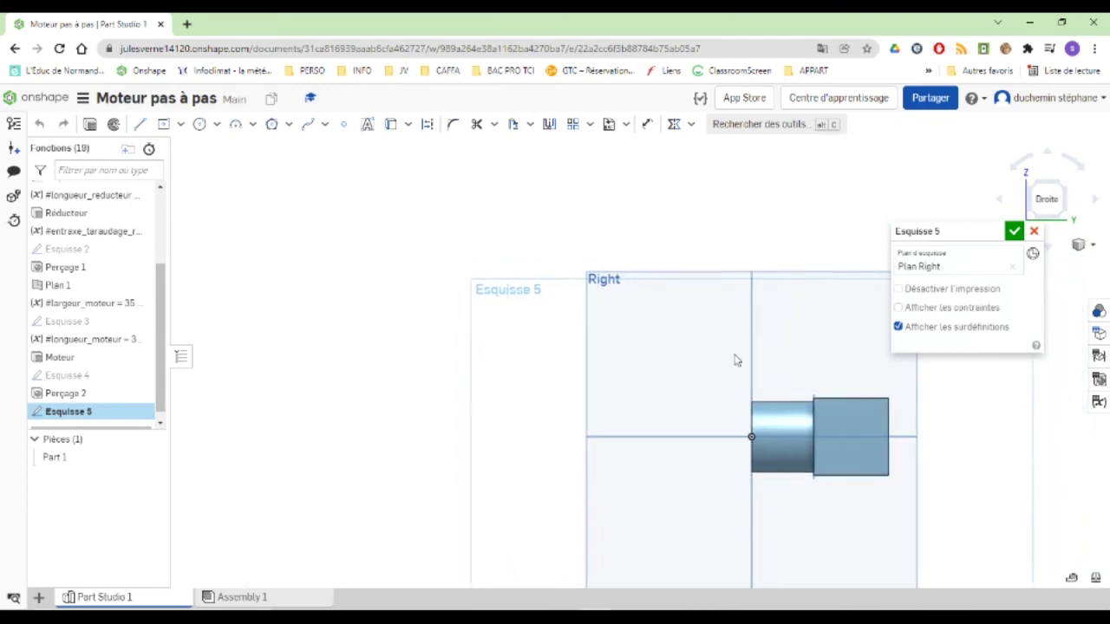
Sketch a closed stepped half-profile from the origin for the collar and shaft, about 25 mm long, ahead of the gearbox face.
click(141, 124)
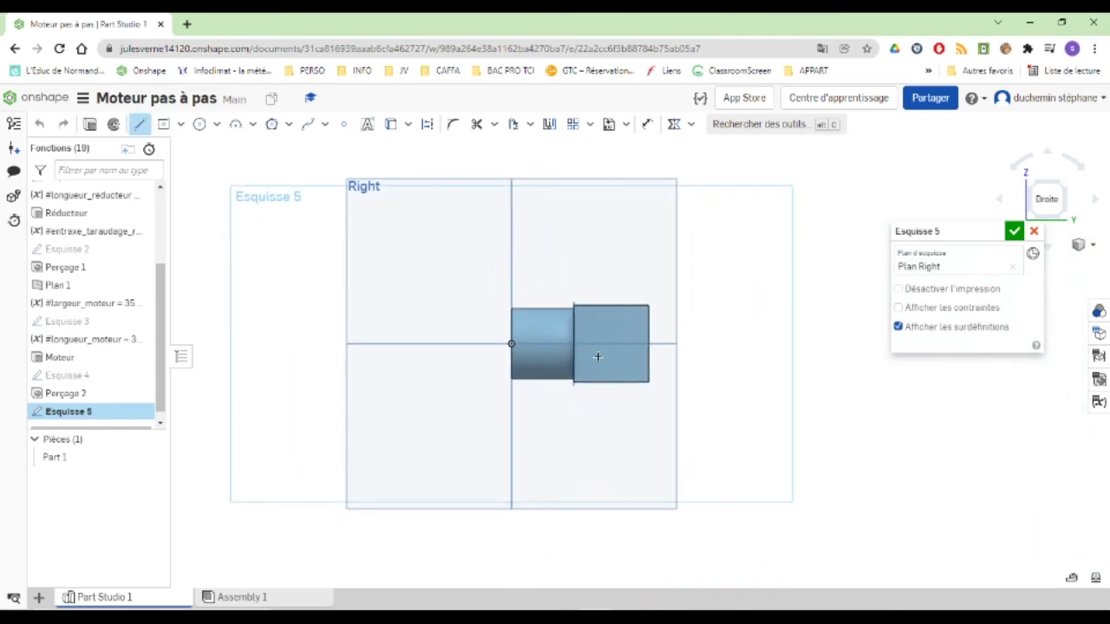
scroll(520, 347, up, 3)
click(483, 350)
click(466, 287)
click(467, 328)
click(353, 327)
click(353, 350)
click(484, 349)
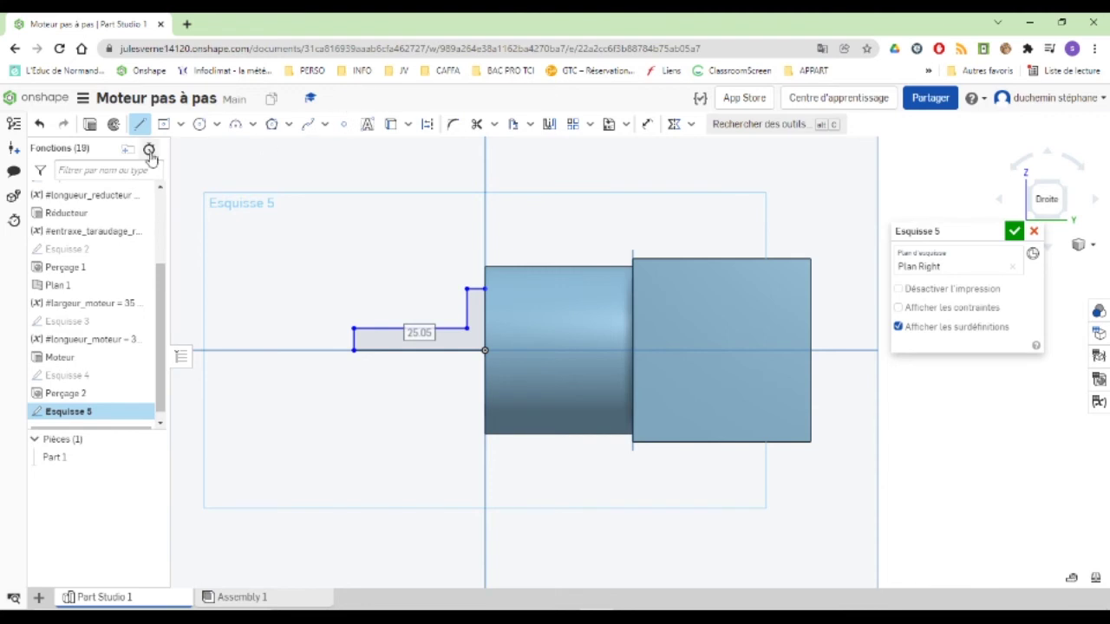
Draw a horizontal construction centreline about 103 mm long along the shaft axis, extending past both ends of the profile.
click(646, 125)
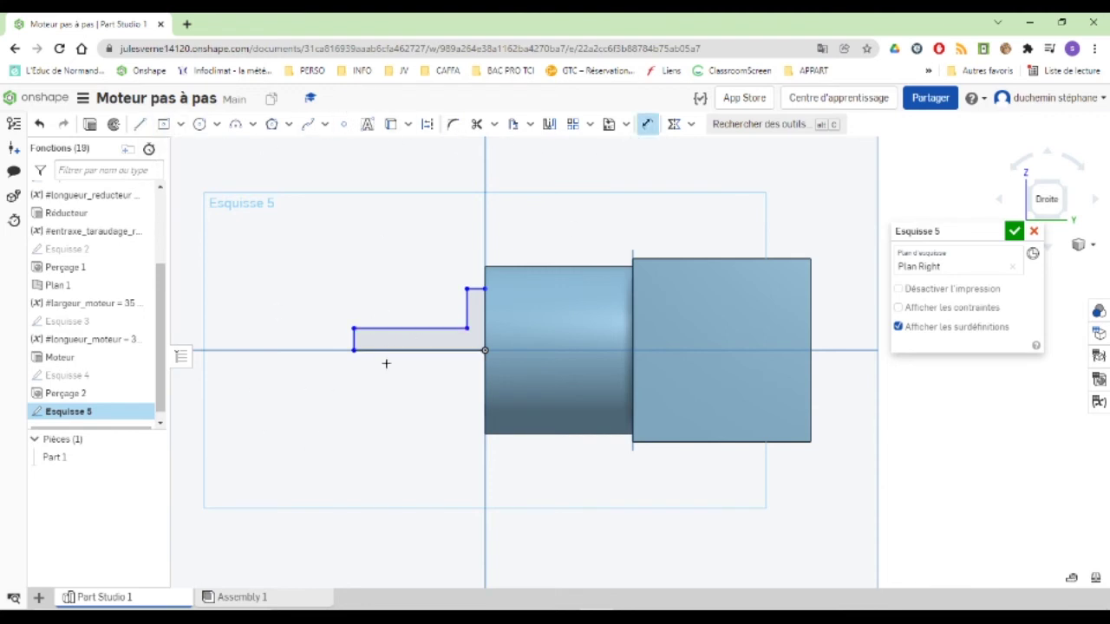
click(140, 127)
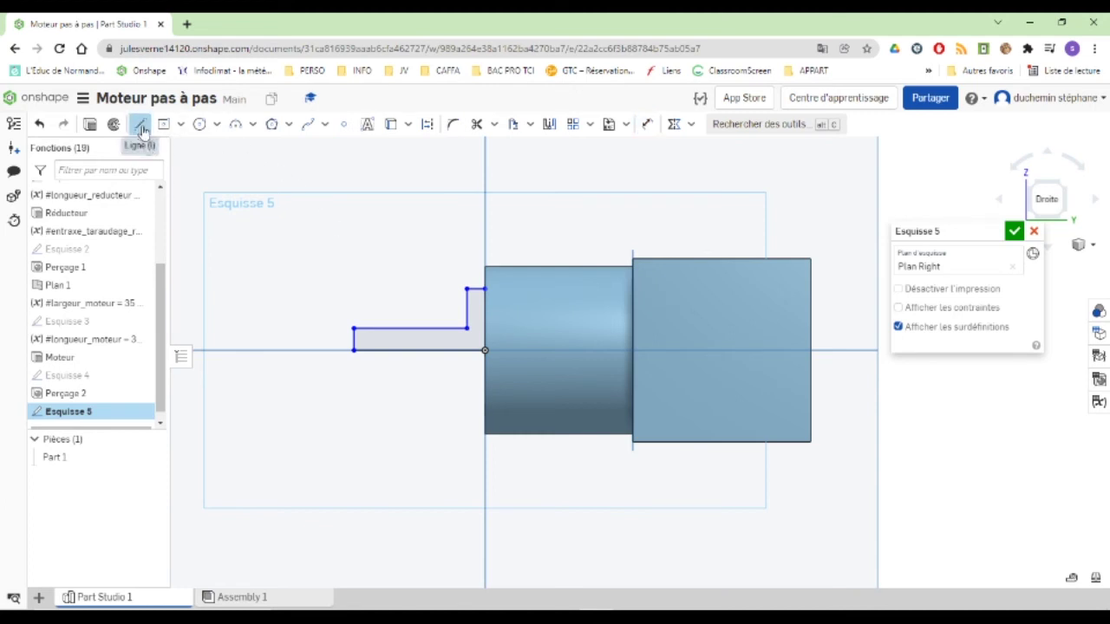
click(427, 125)
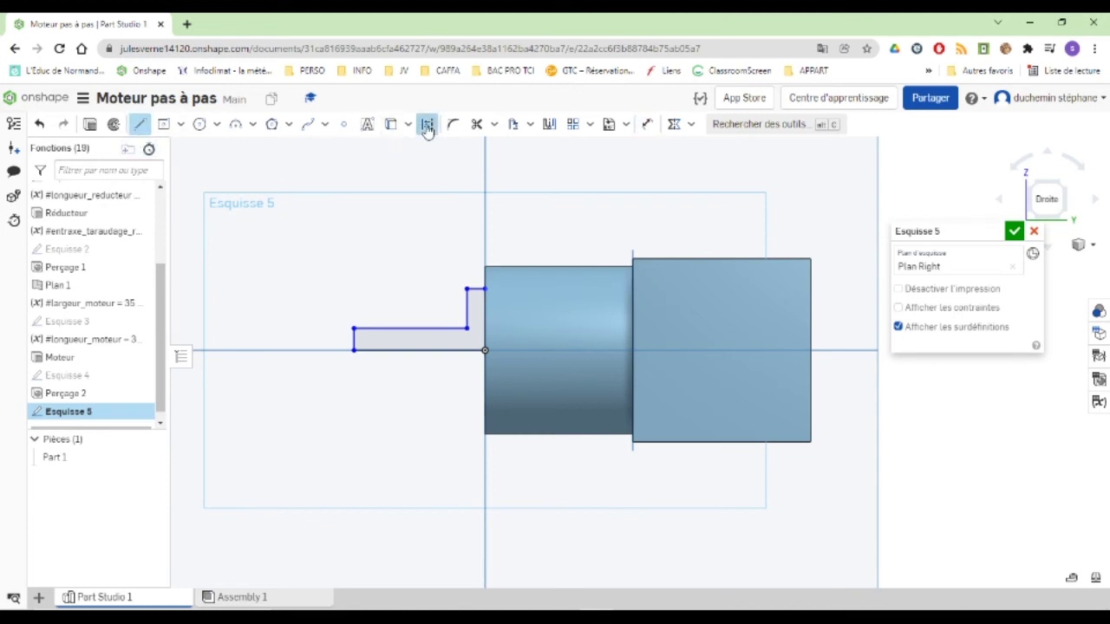
mouse_move(246, 349)
mouse_down()
mouse_move(425, 372)
mouse_move(805, 372)
mouse_move(784, 365)
mouse_up()
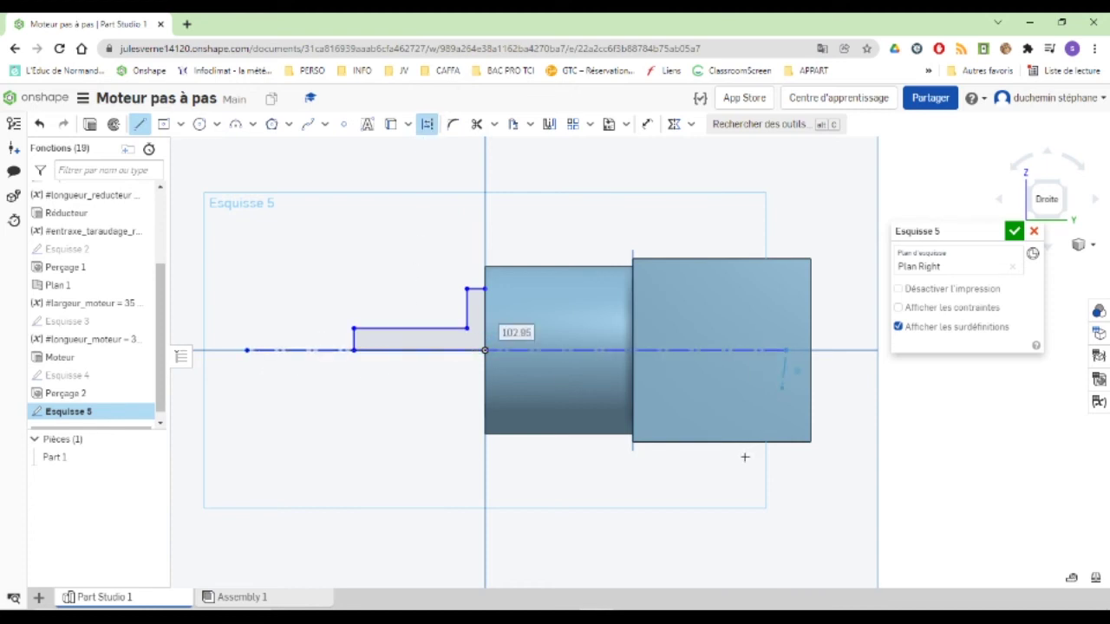
key(Escape)
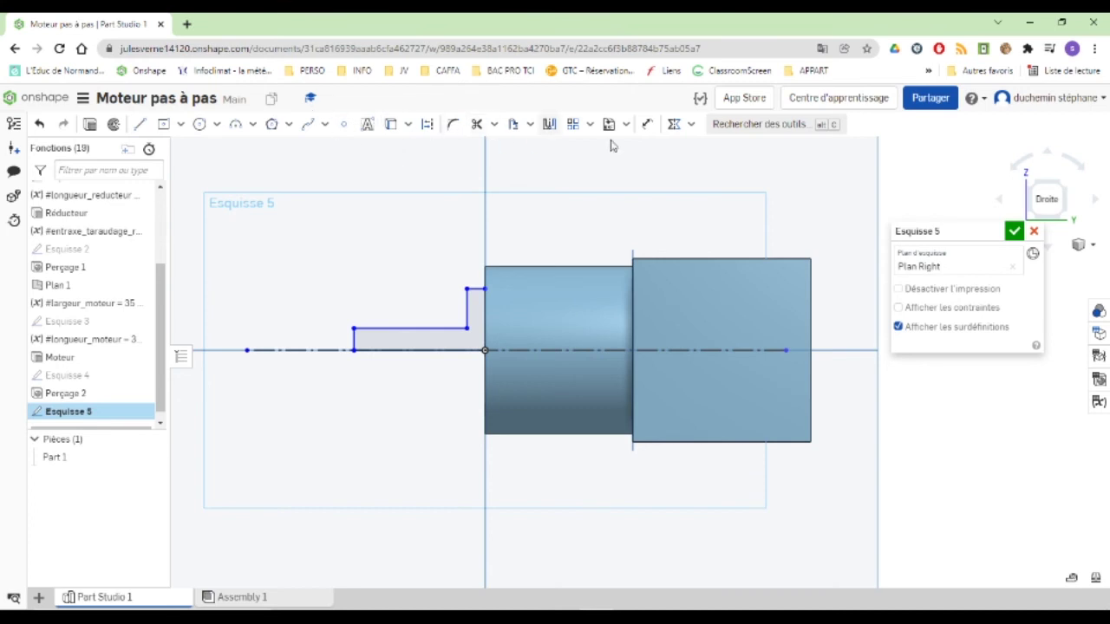
Place a diameter dimension between the shaft's upper line and the construction centreline.
click(648, 126)
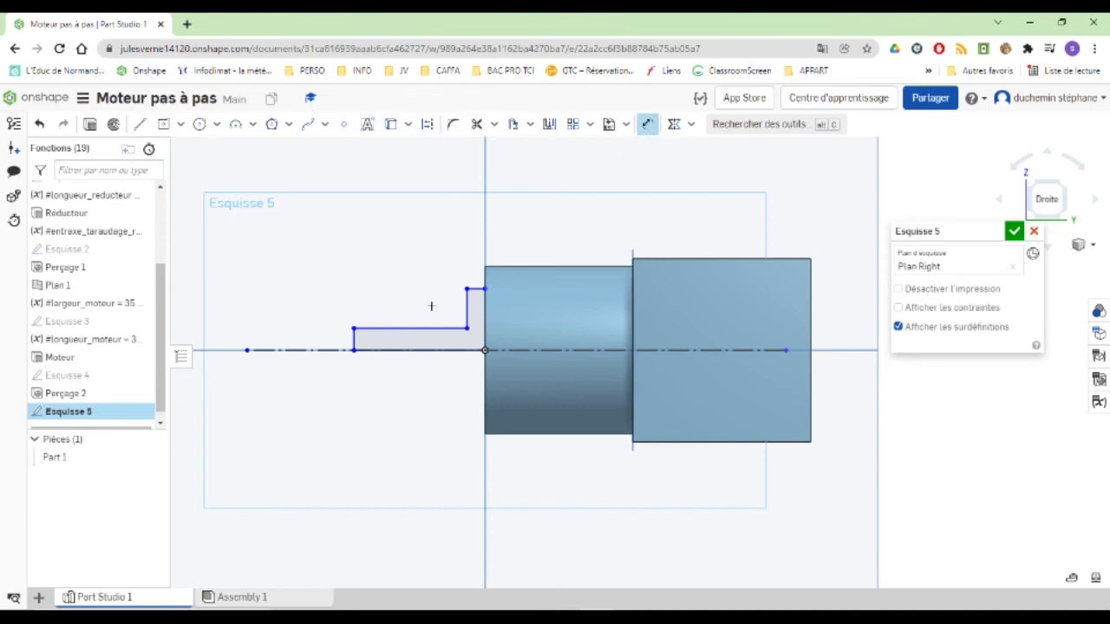
click(375, 327)
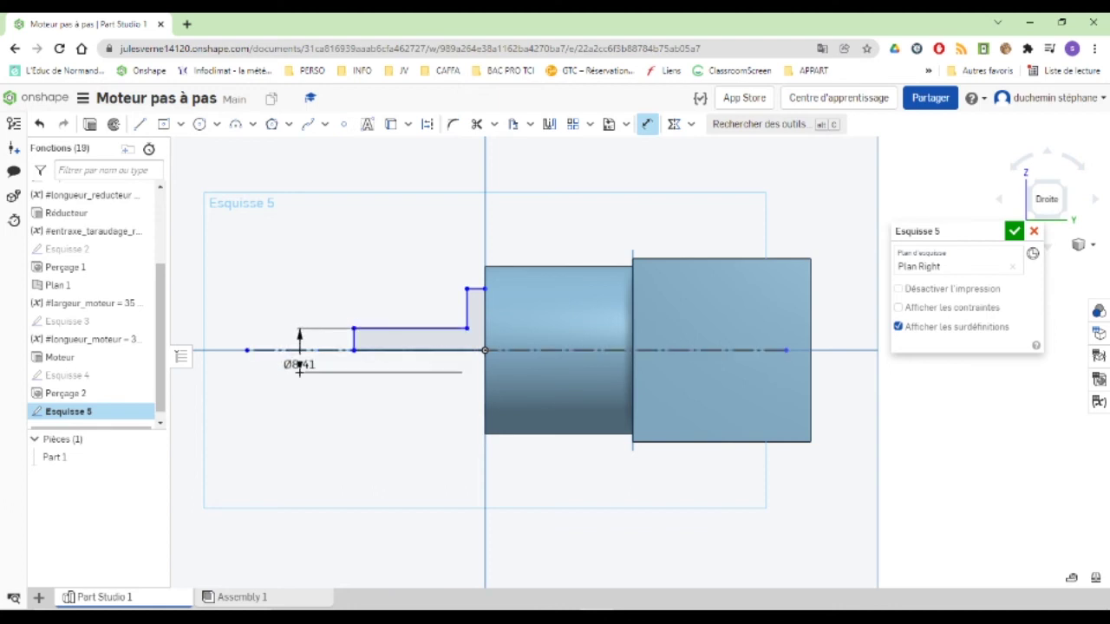
click(299, 388)
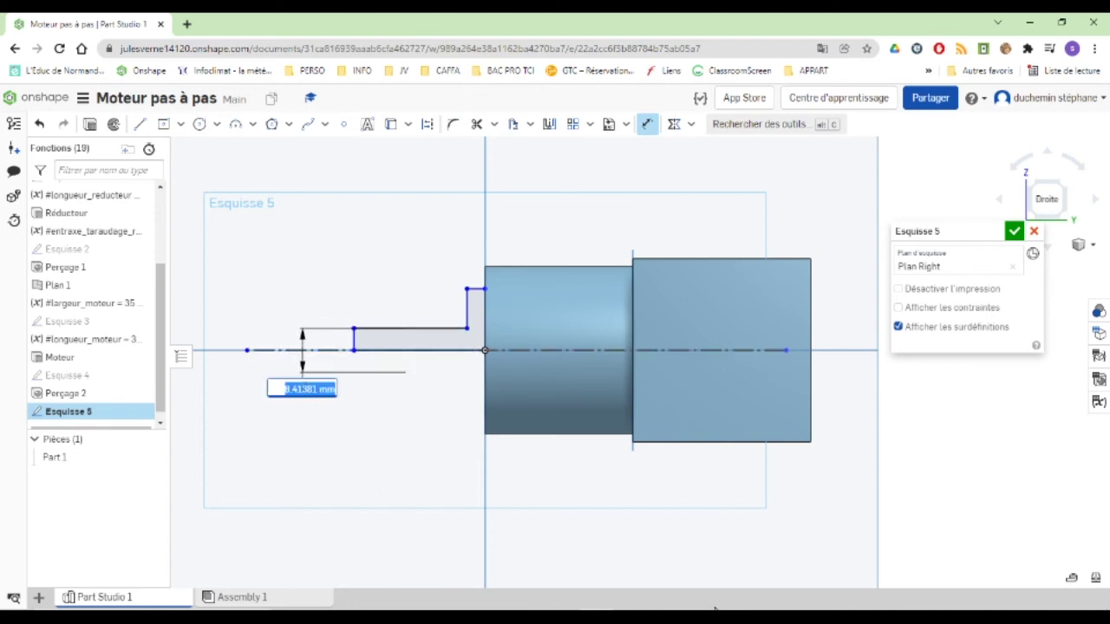
Try to set the shaft diameter dimension to a variable named #diam-arbre.
text(#d)
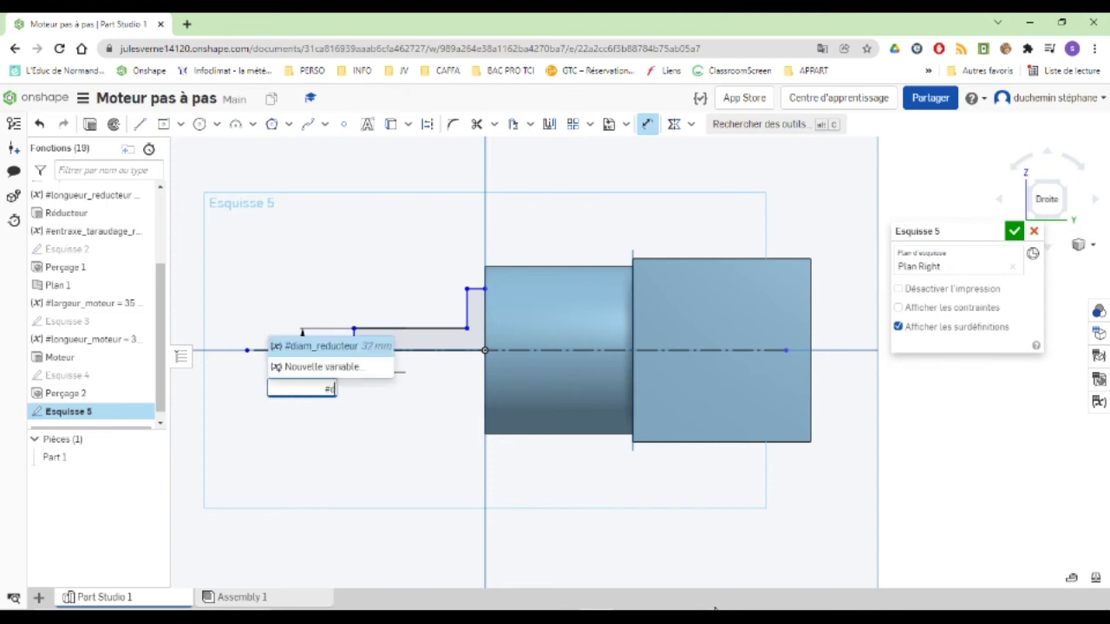
text(iam-arbre)
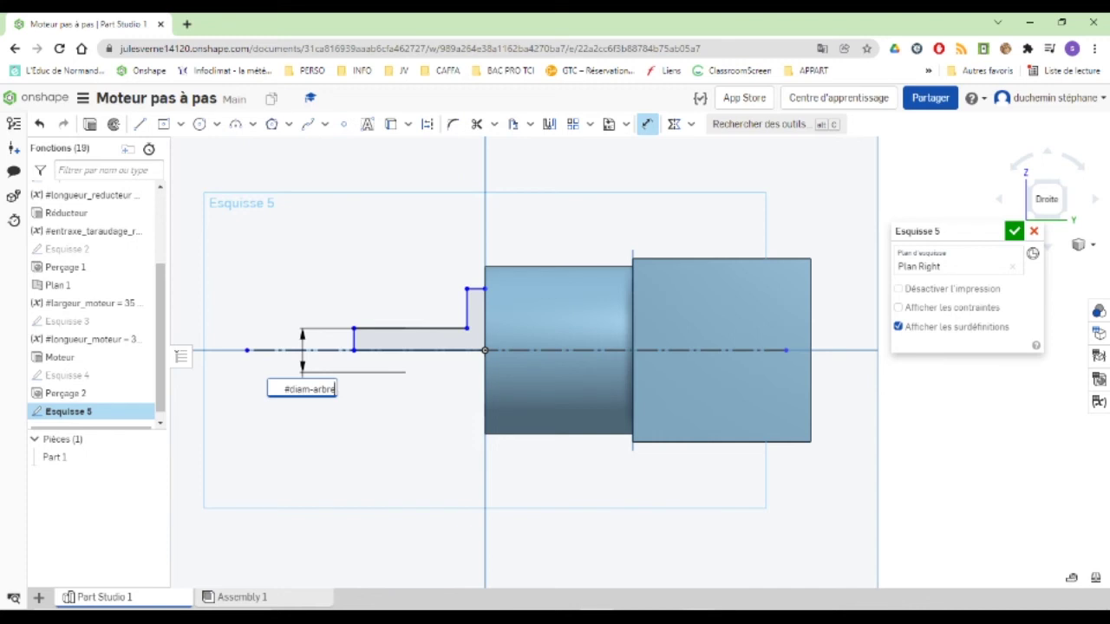
triple_click(331, 396)
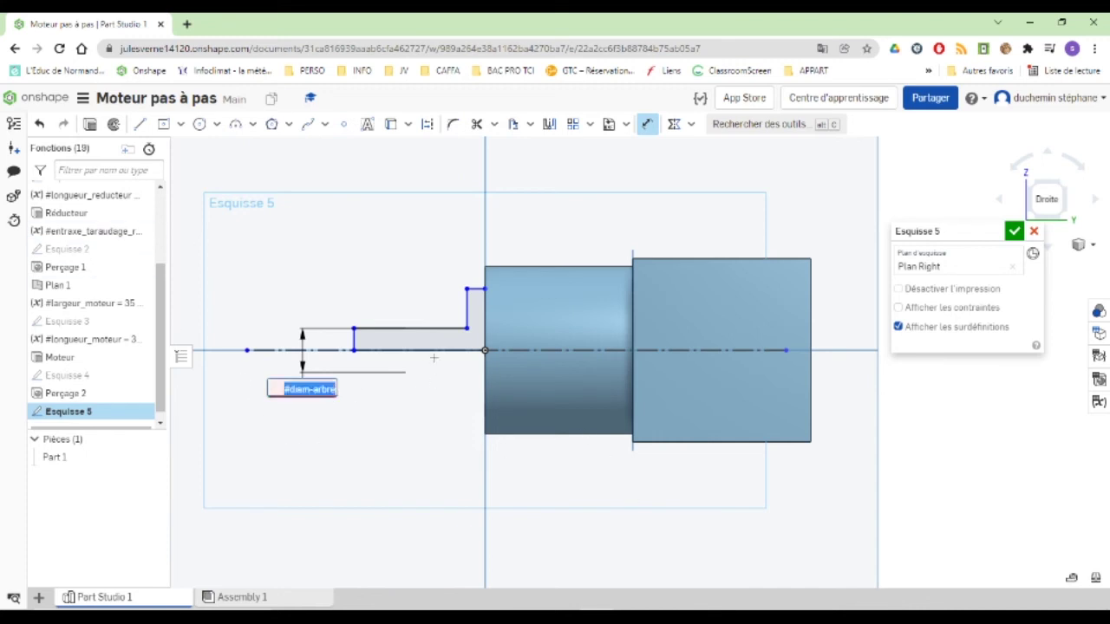
click(311, 389)
key(ctrl+a)
key(BackSpace)
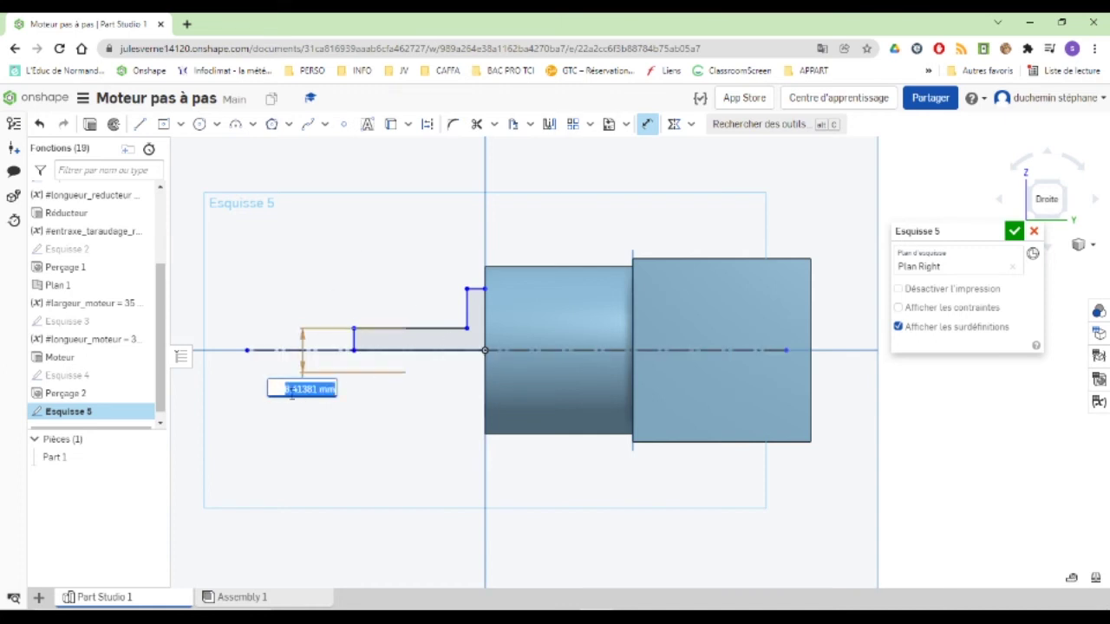
Set the shaft diameter to a new variable #diam_arbre of 6 mm, consulting the geared motor drawing in Acrobat Reader.
text(#)
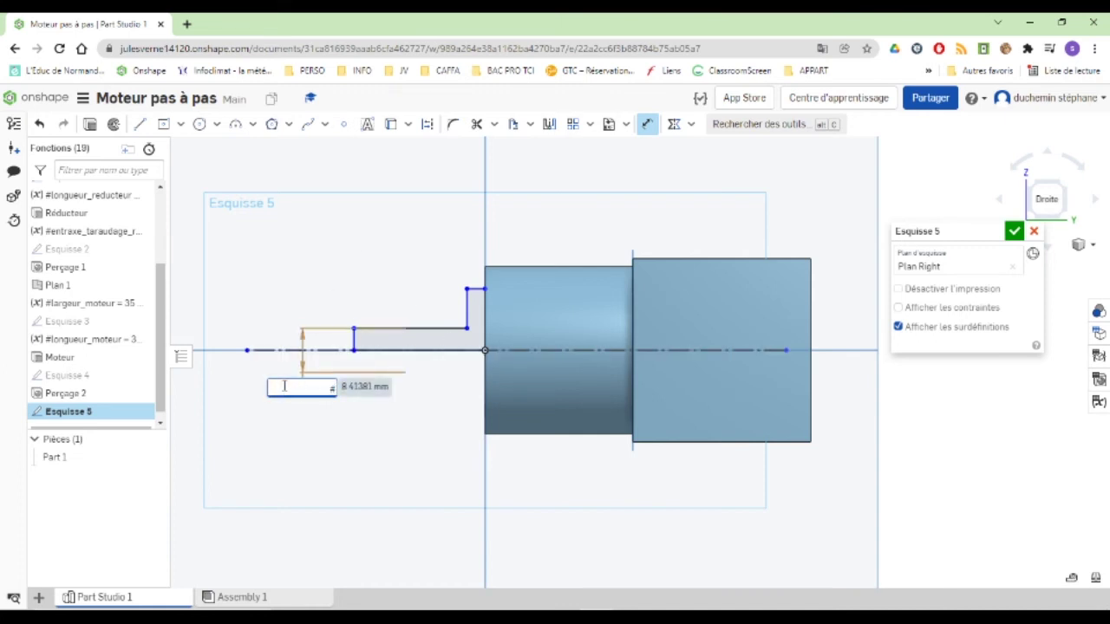
text(diam)
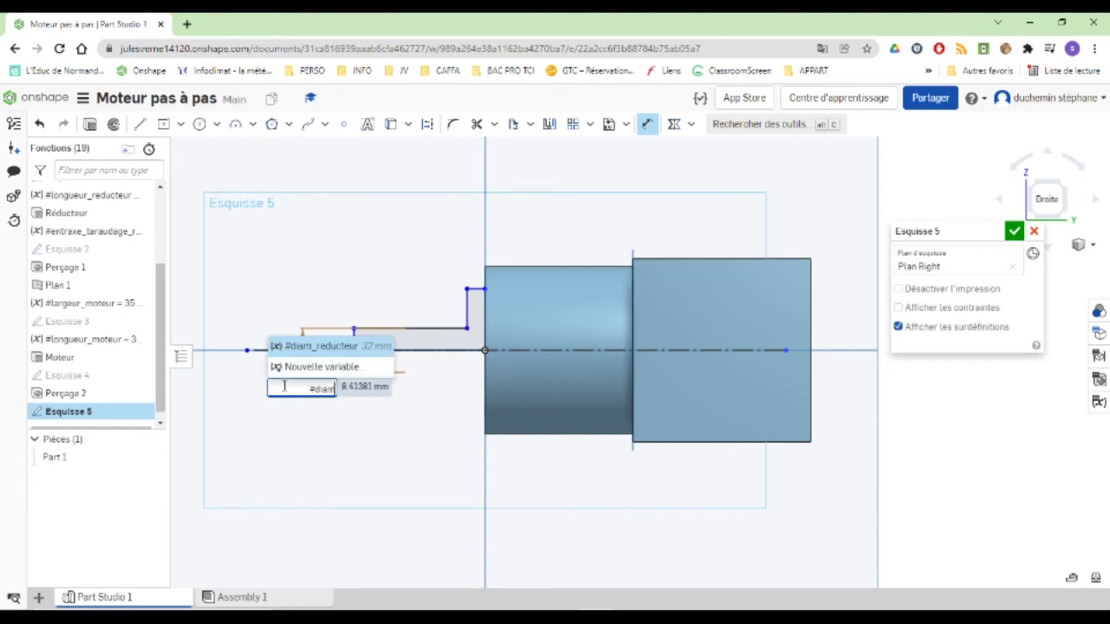
text(_arbre)
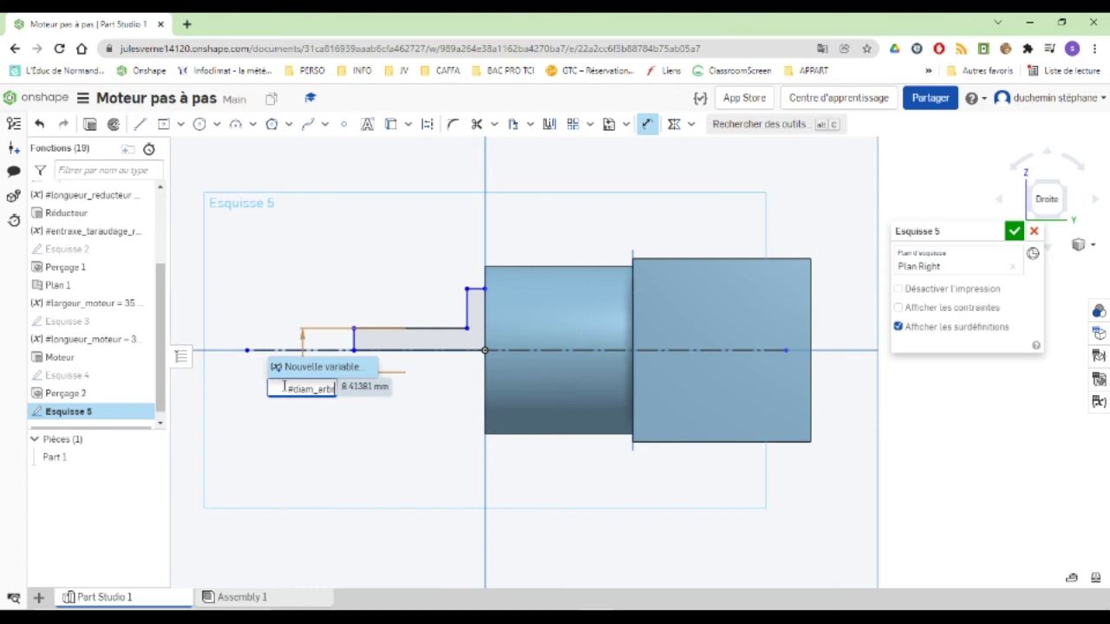
click(305, 371)
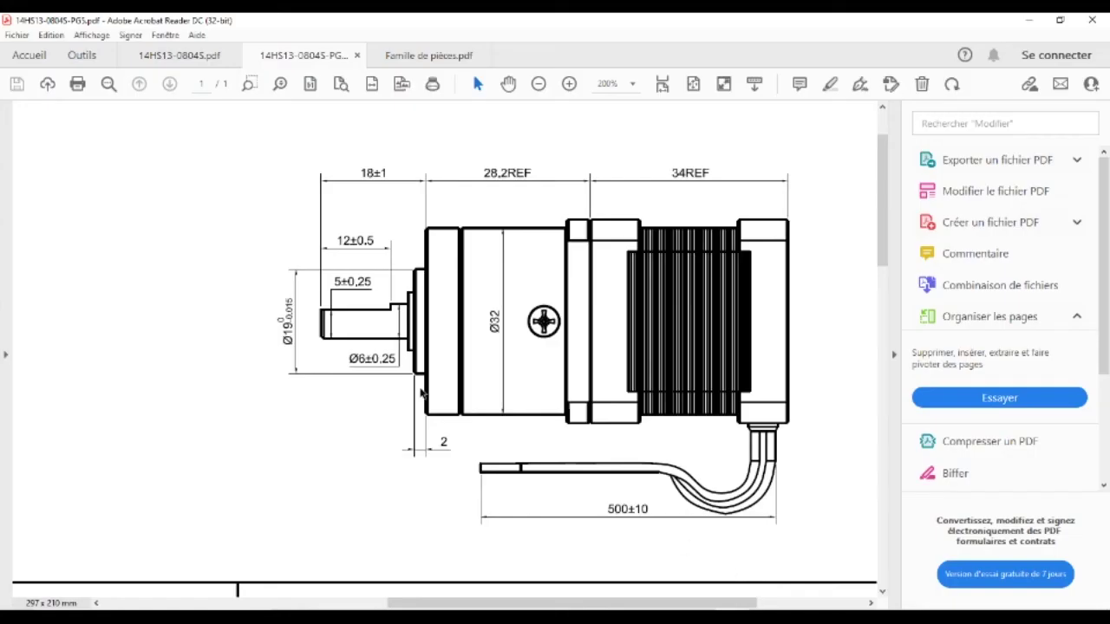
click(736, 564)
key(alt+Tab)
text(6)
key(Return)
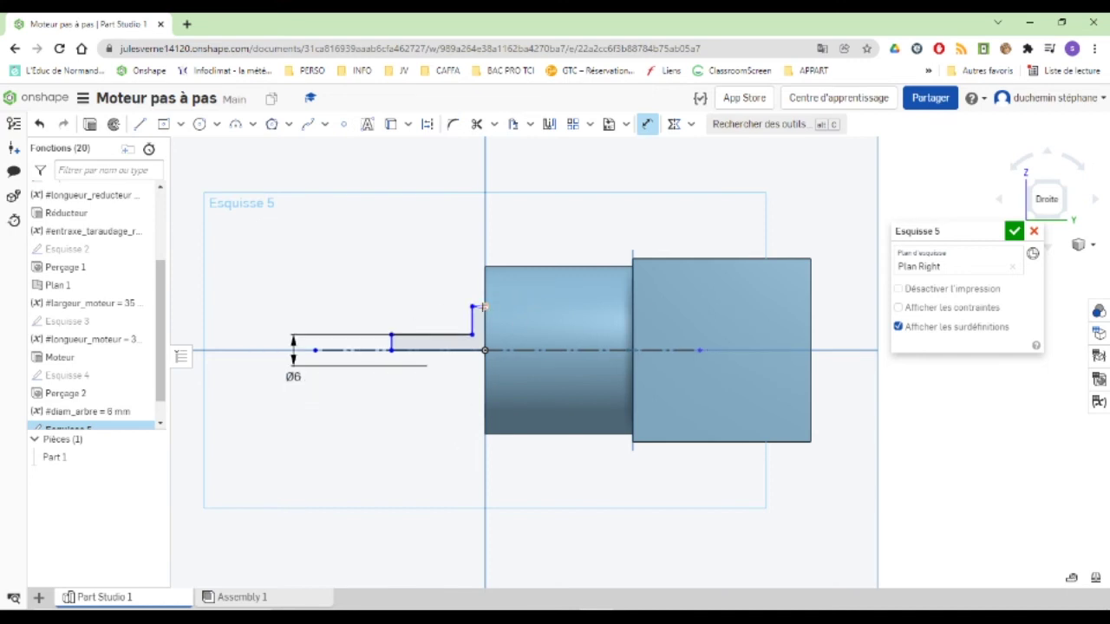
Try to dimension the diameter of the collar's short upper line.
scroll(486, 313, up, 3)
click(478, 295)
scroll(333, 383, down, 4)
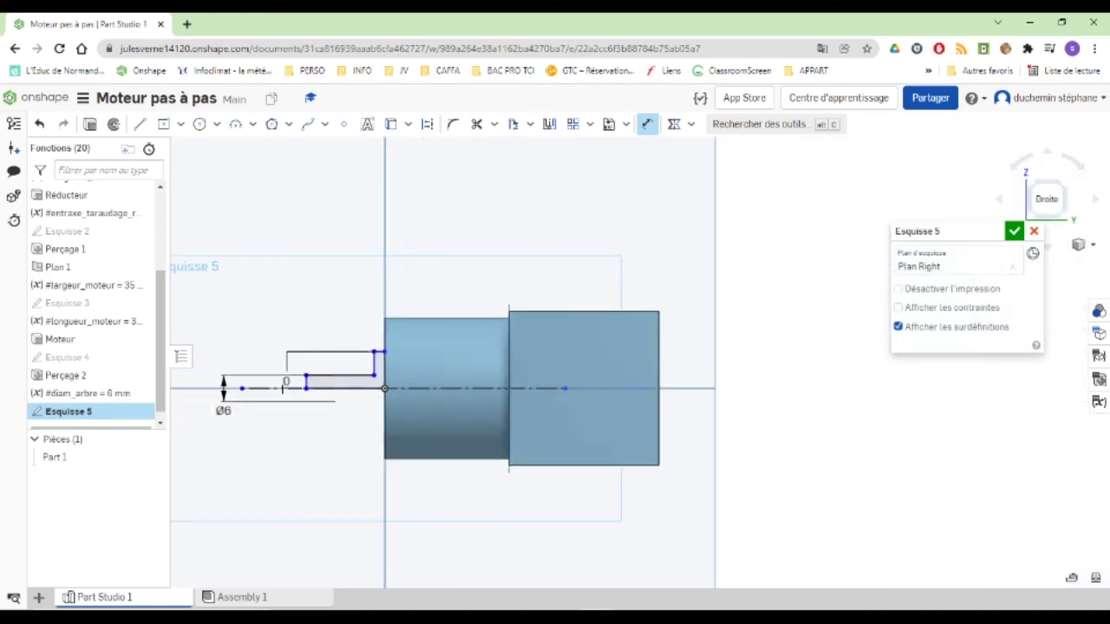
click(210, 420)
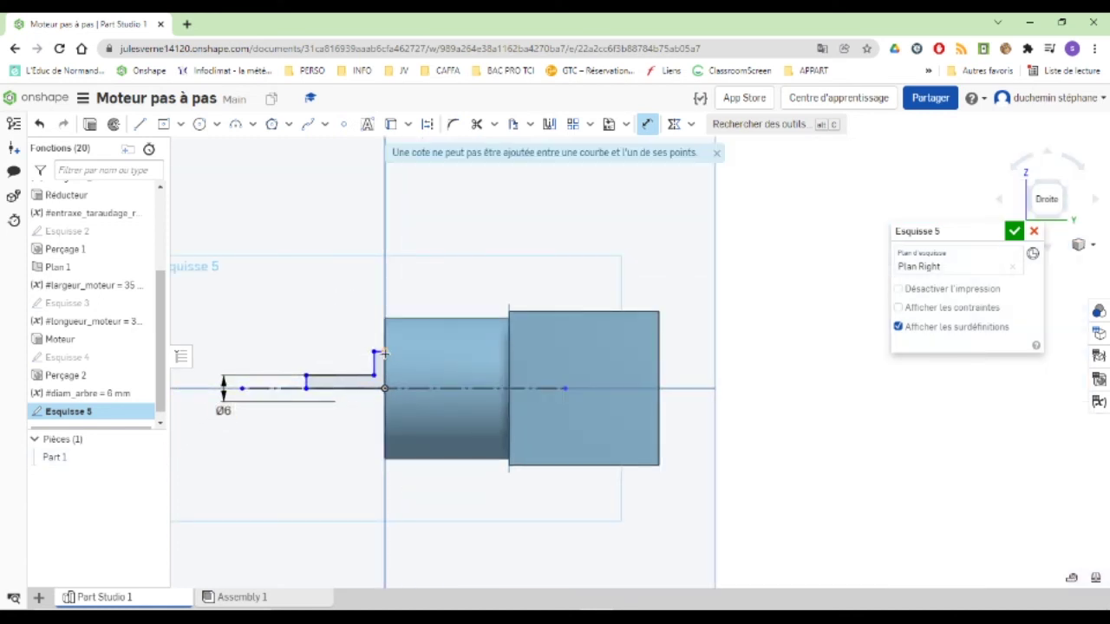
Place a diameter dimension between the collar's upper line and the construction centreline, outside the shaft diameter dimension.
scroll(378, 351, up, 1)
scroll(378, 351, up, 2)
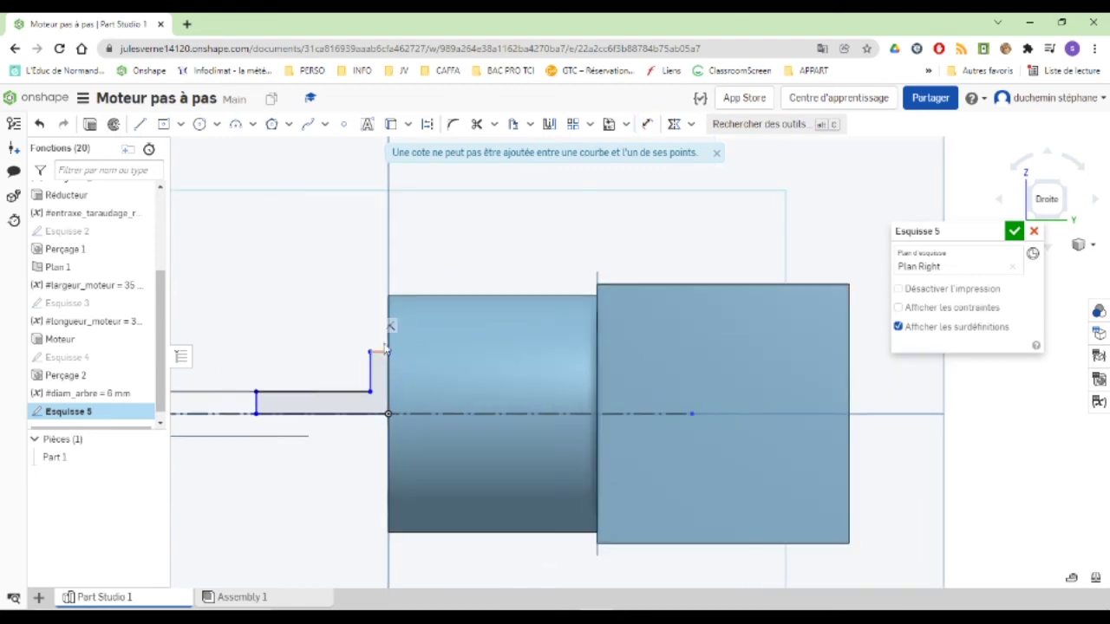
click(647, 124)
click(716, 152)
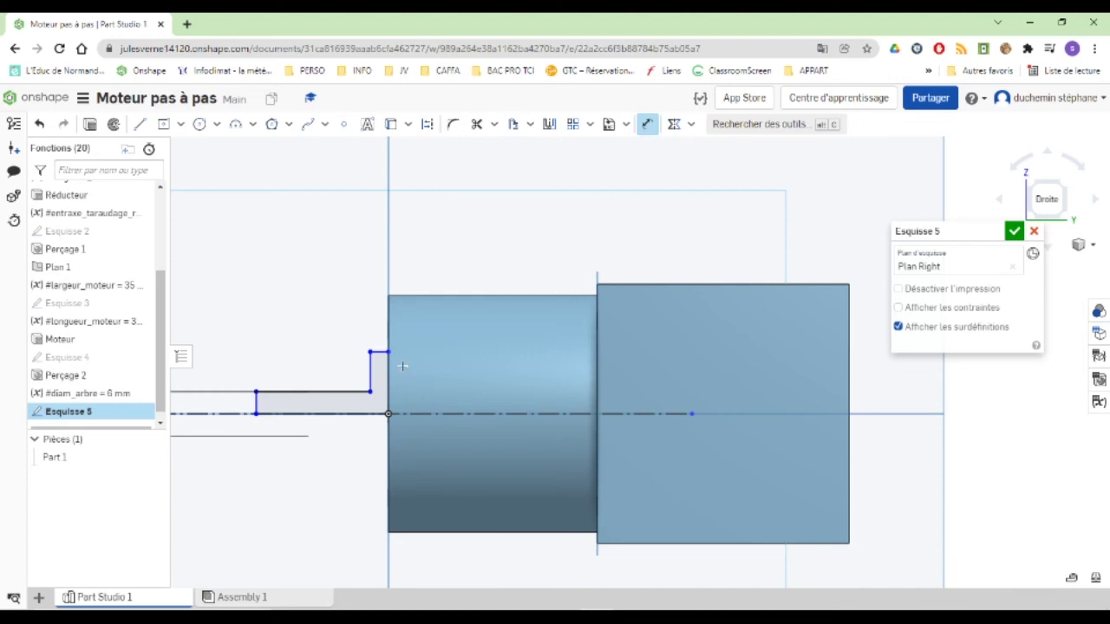
click(378, 351)
click(213, 413)
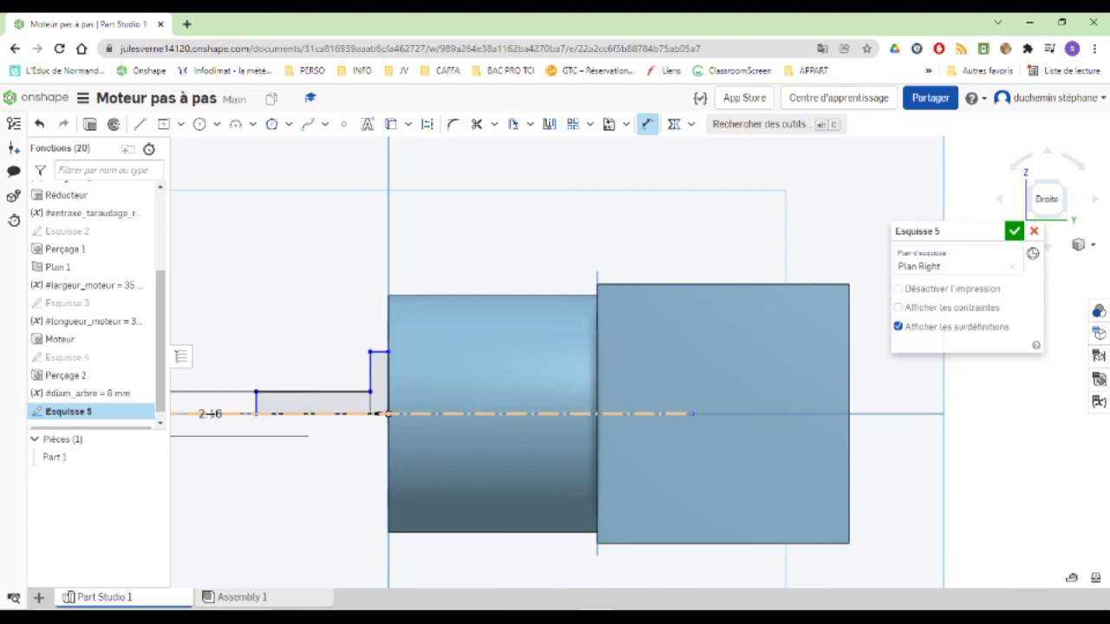
scroll(247, 452, up, 3)
scroll(245, 452, down, 5)
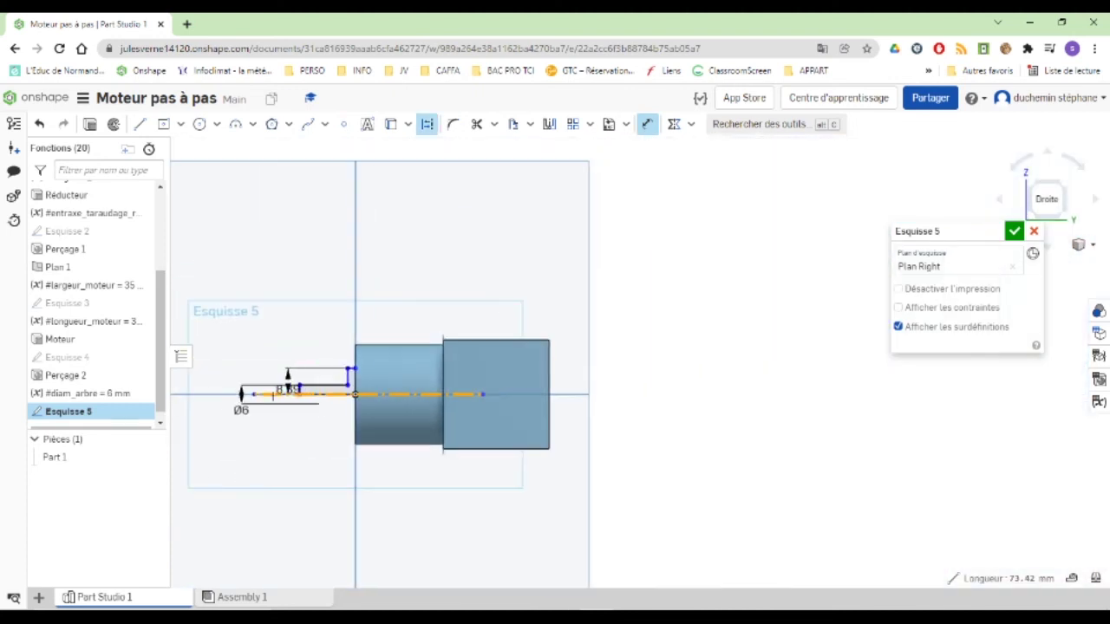
click(205, 428)
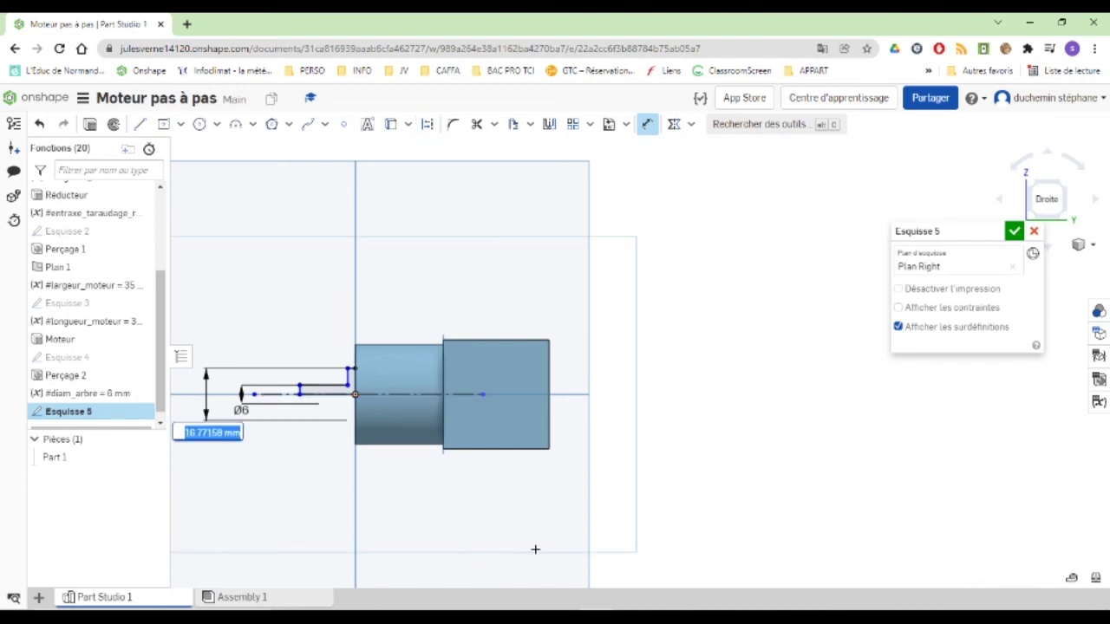
Set the collar diameter to a new variable #diam_centrage of 19 mm, consulting the geared motor drawing in Acrobat Reader.
text(#)
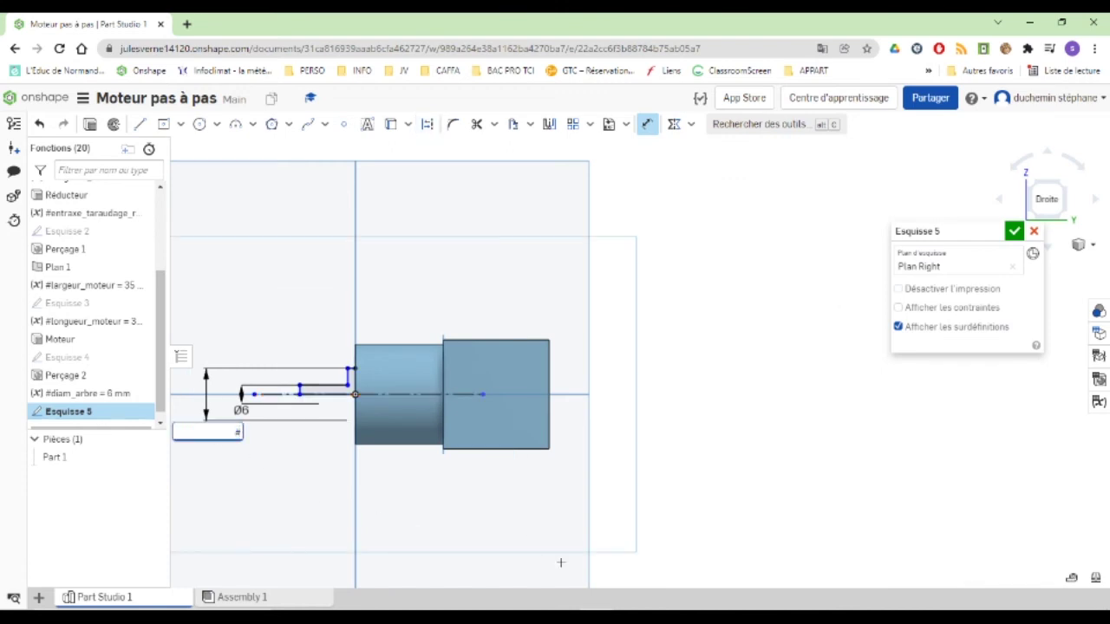
text(diam)
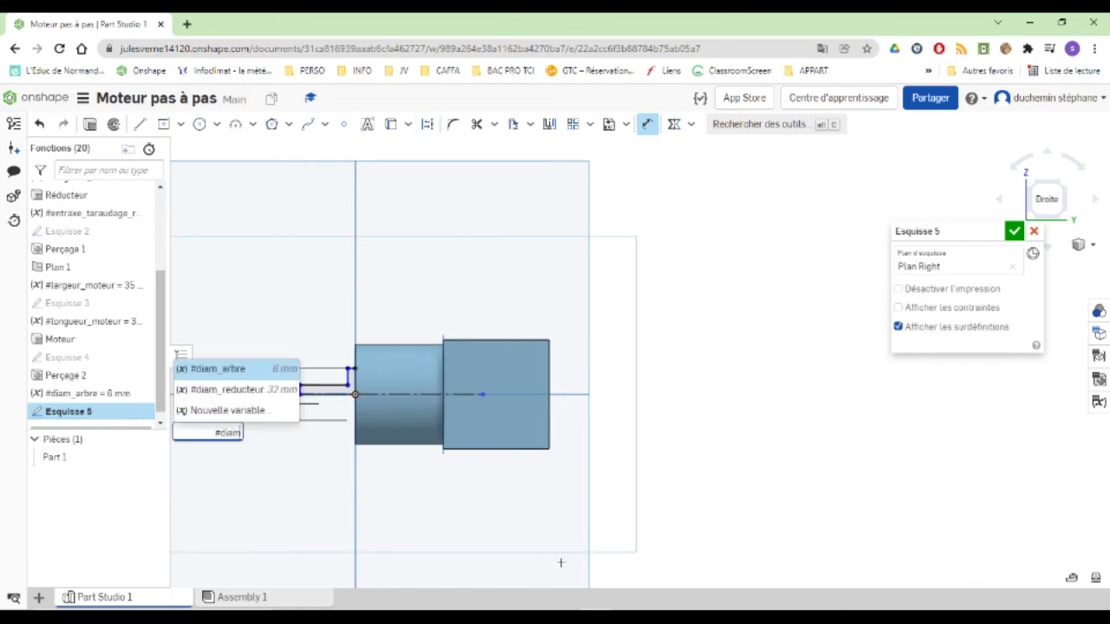
text(_centrage)
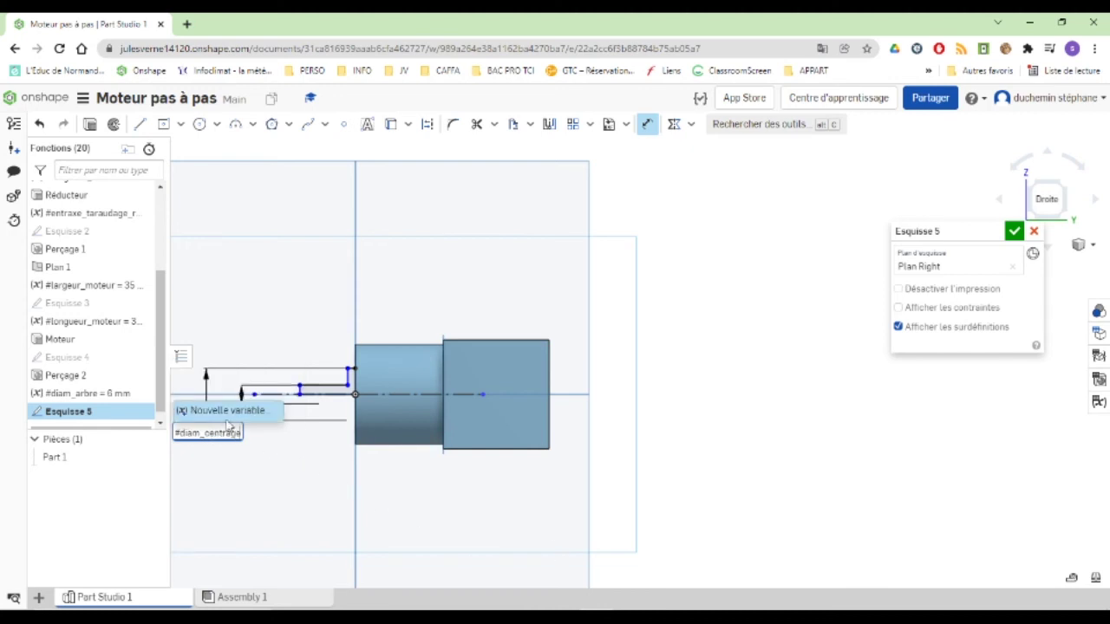
click(221, 410)
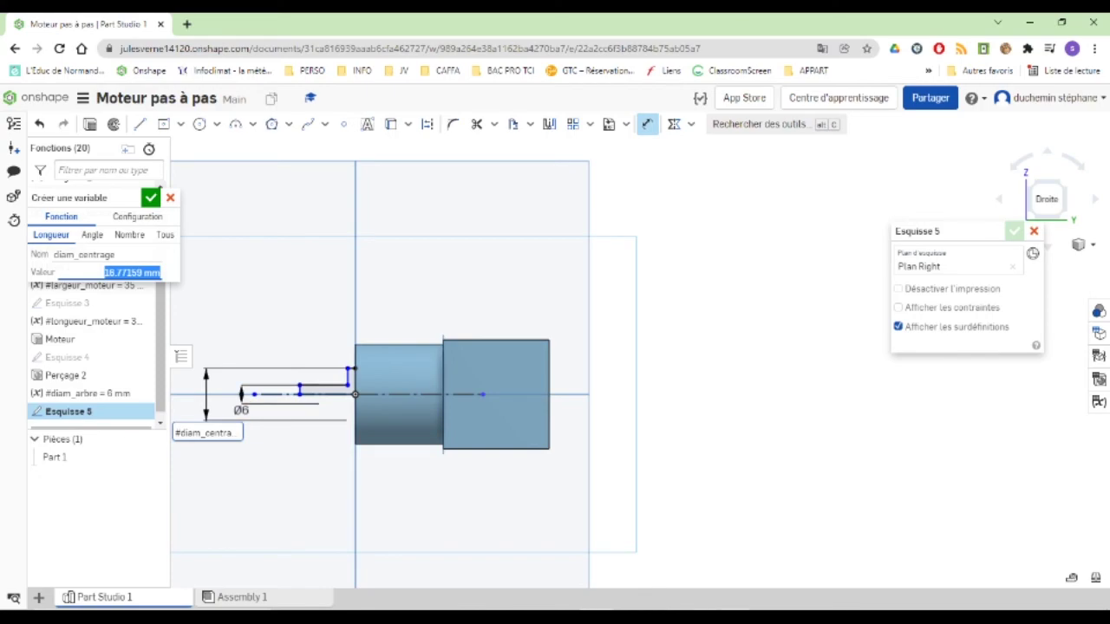
click(707, 564)
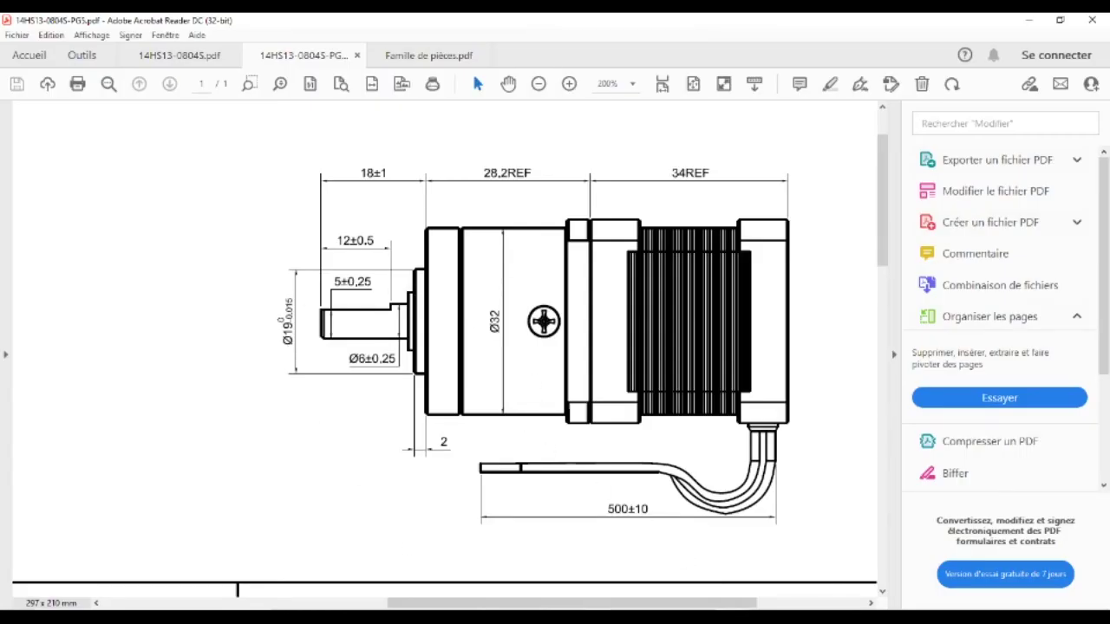
key(alt+Tab)
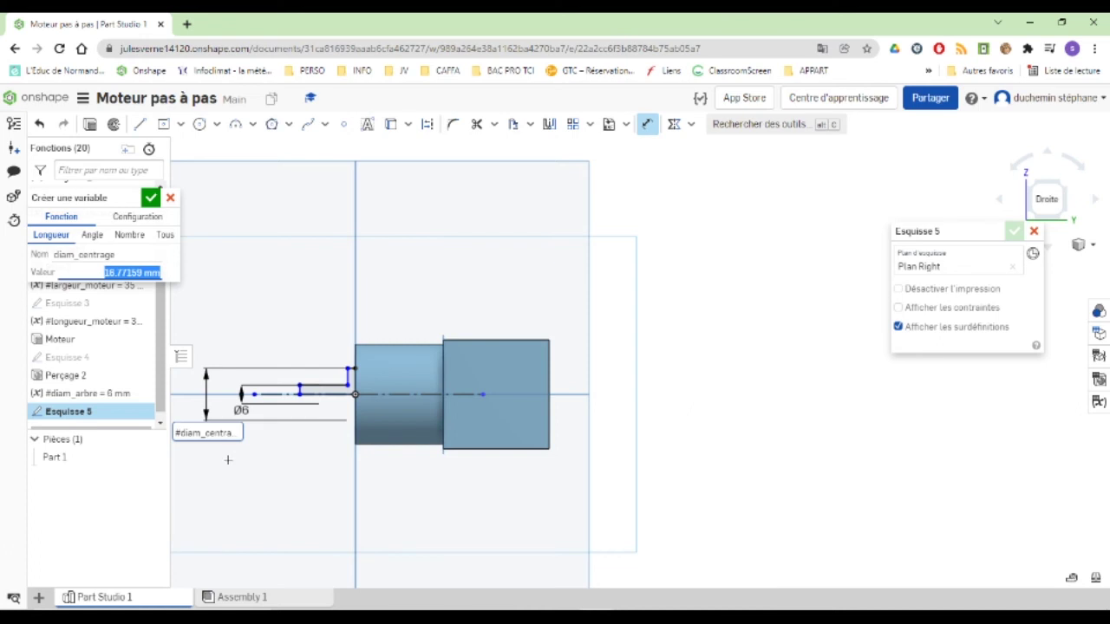
text(10)
key(Return)
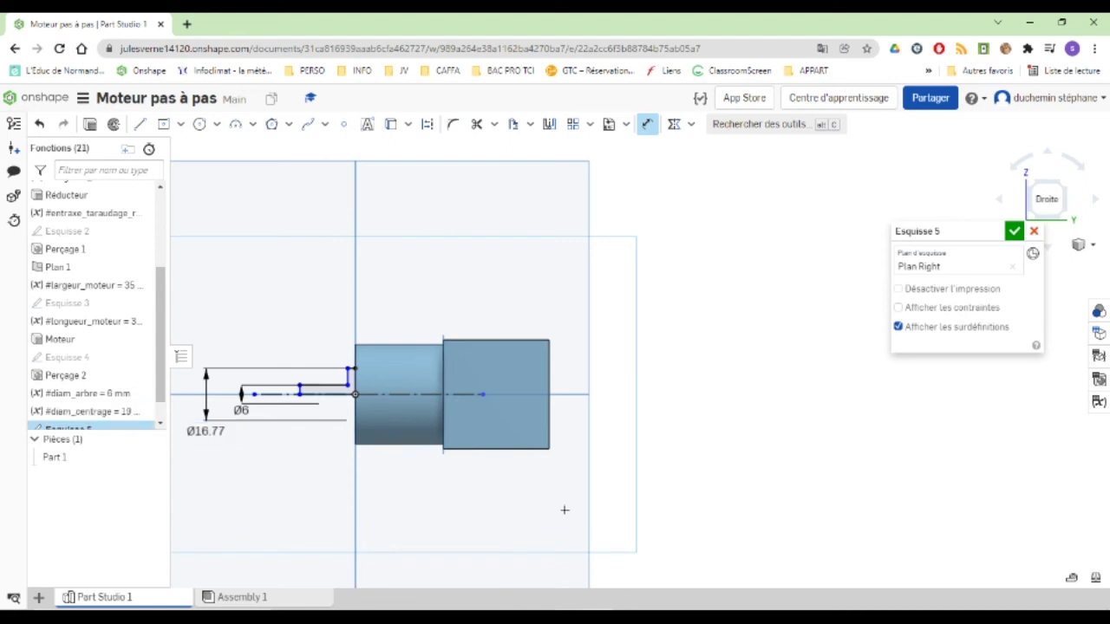
Place a horizontal length dimension above the profile, from the shaft's free end to the origin on the gearbox face.
scroll(322, 405, down, 2)
scroll(321, 406, up, 6)
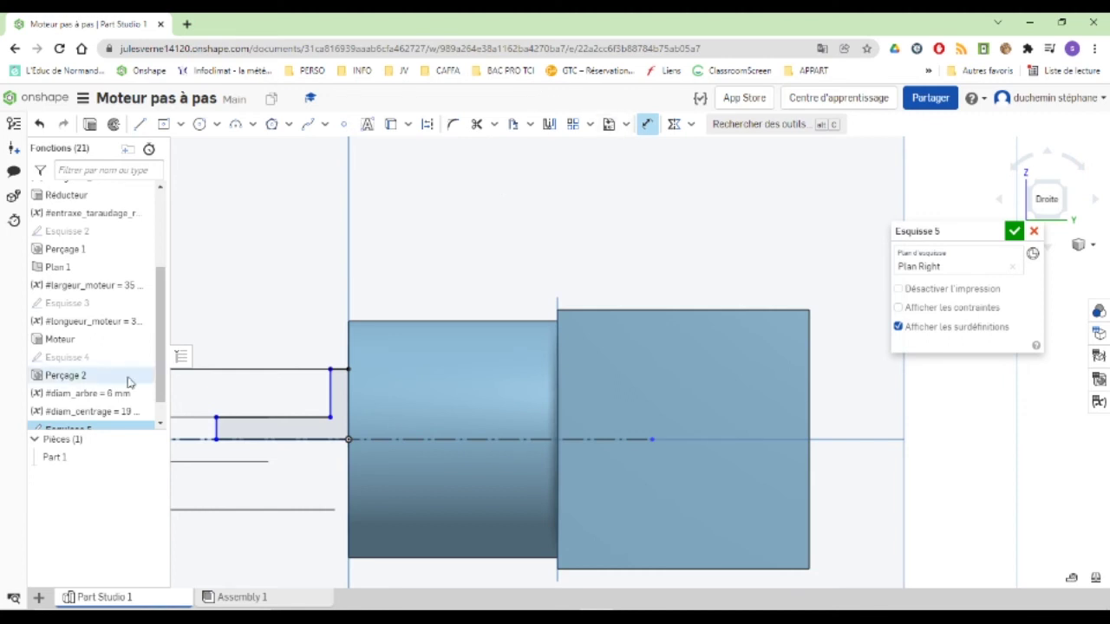
click(215, 430)
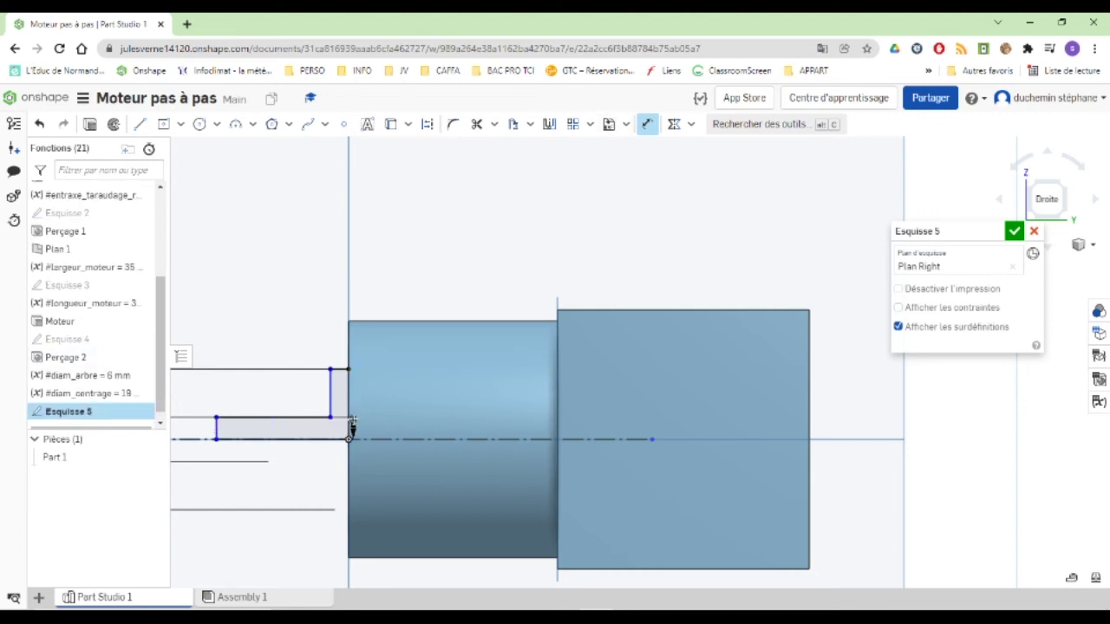
click(347, 439)
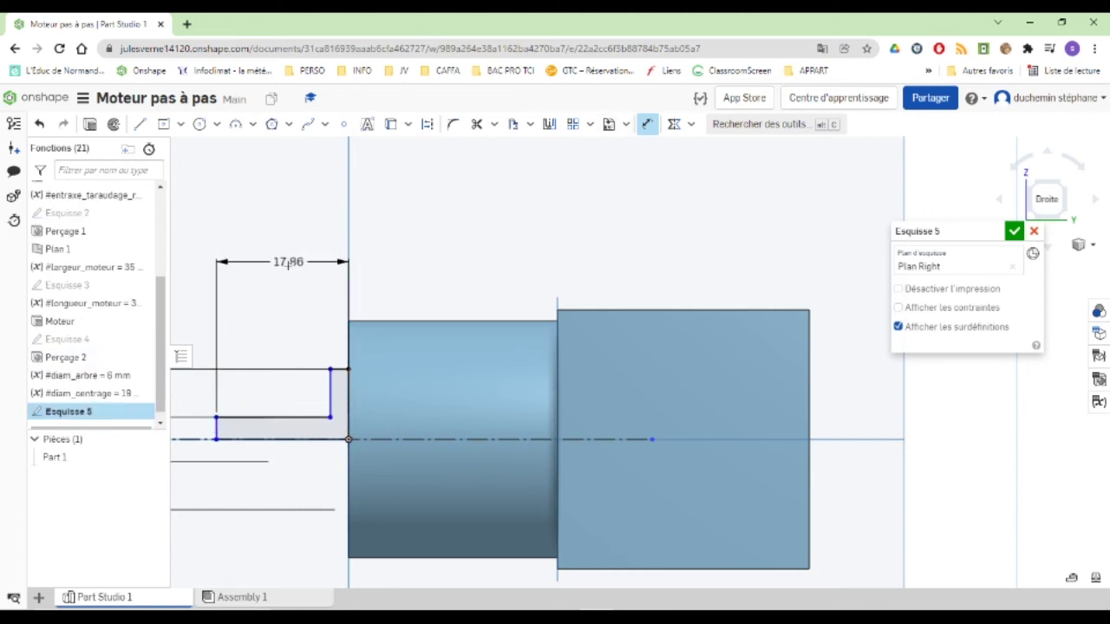
click(289, 263)
Set the shaft length to a new variable #longueur_arbre of 18 mm, consulting the geared motor drawing in Acrobat Reader.
key(BackSpace)
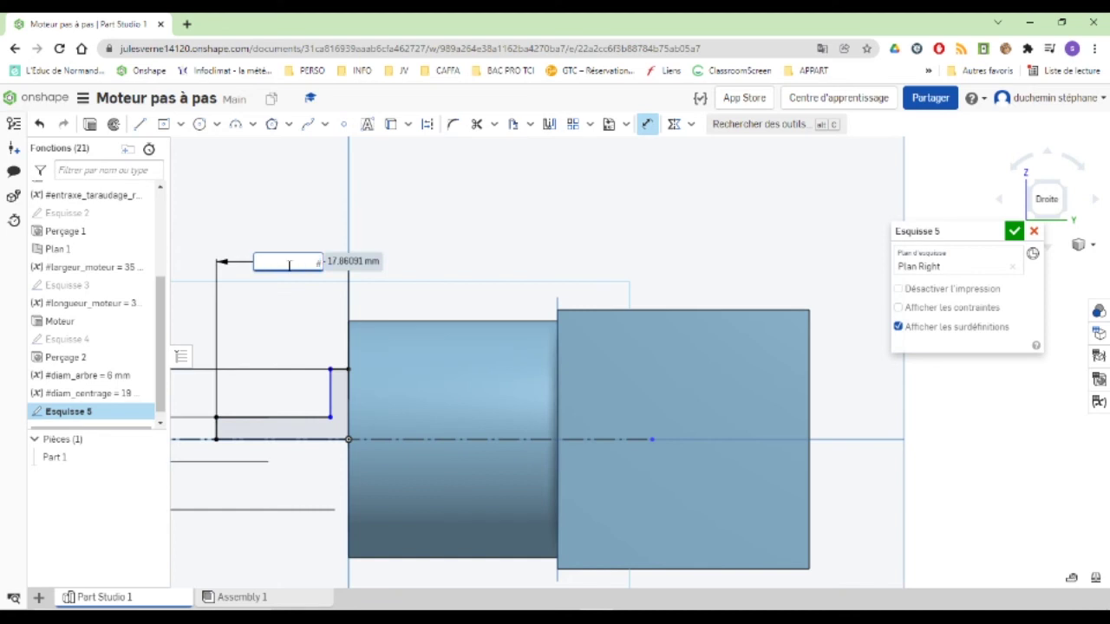
text(#longueur_arbre)
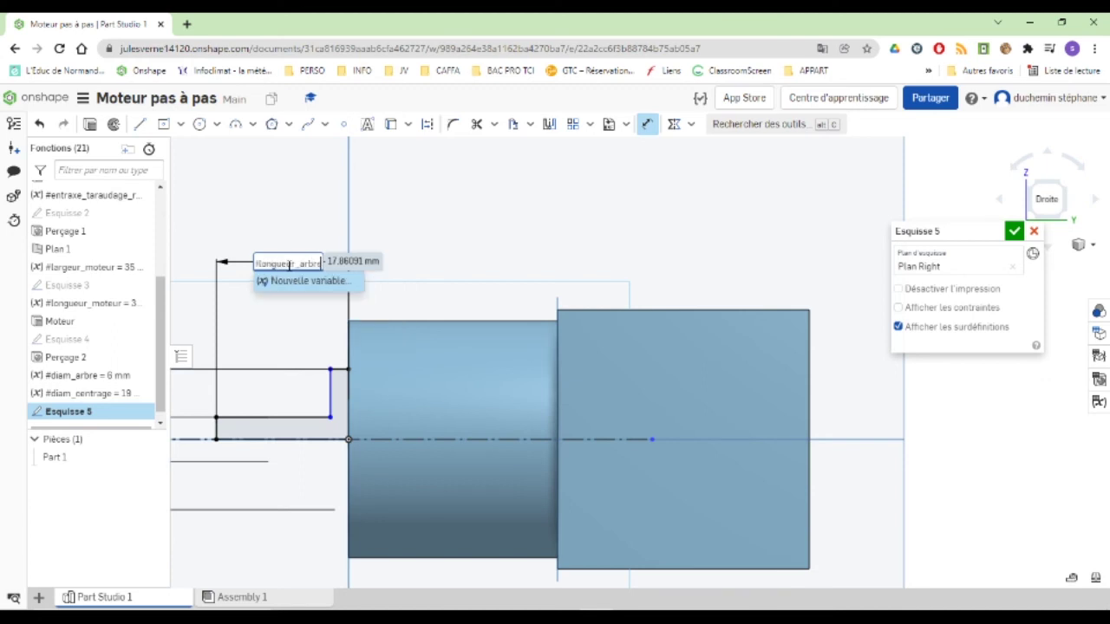
click(279, 282)
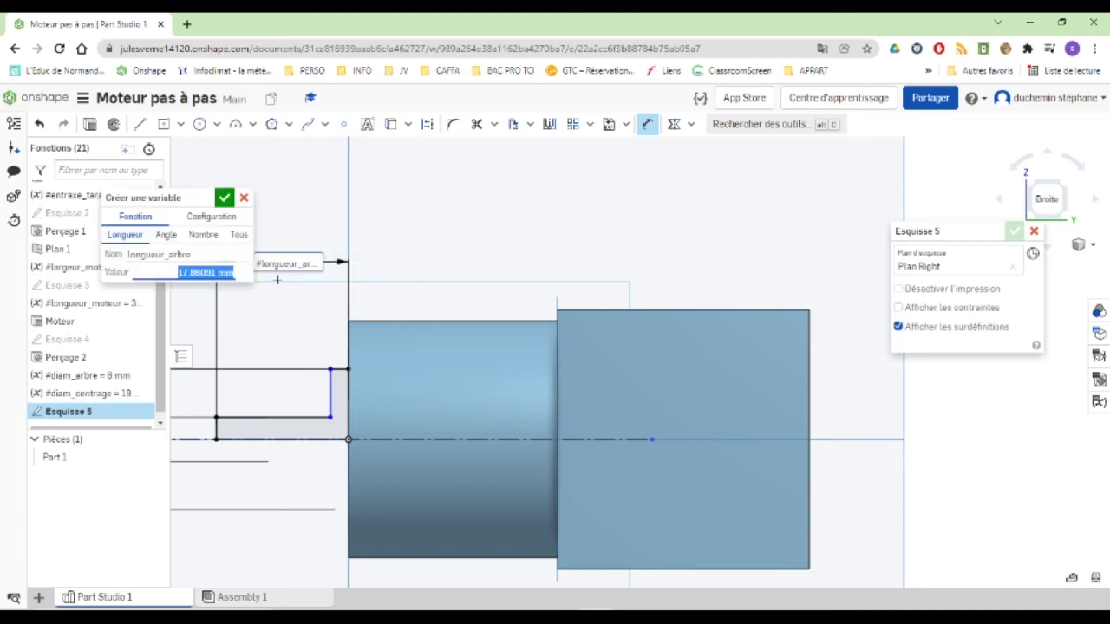
mouse_move(733, 607)
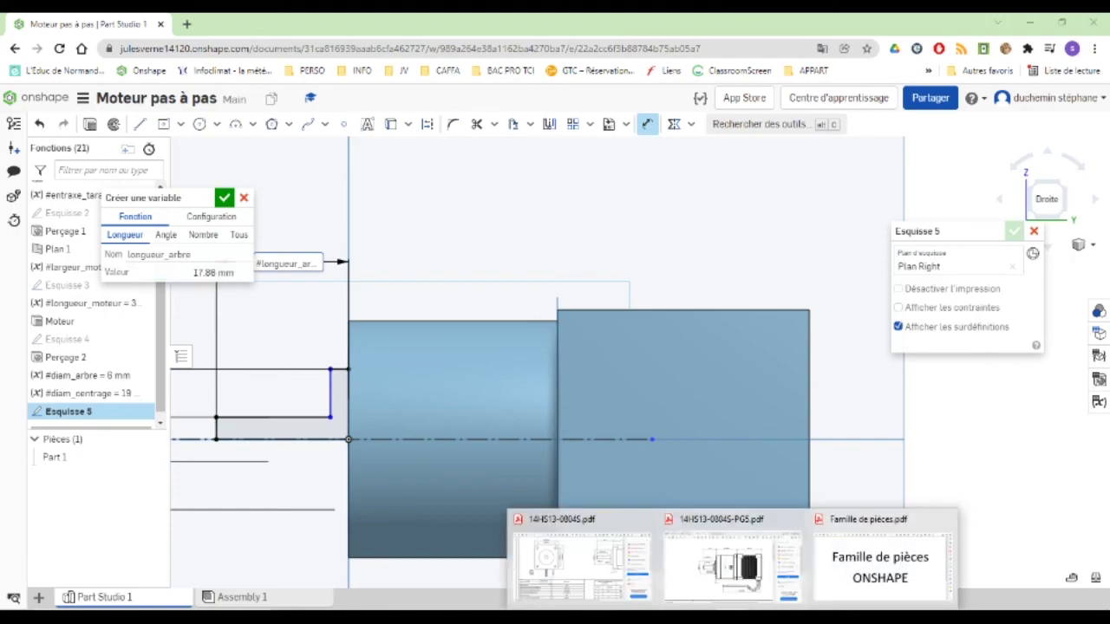
click(689, 559)
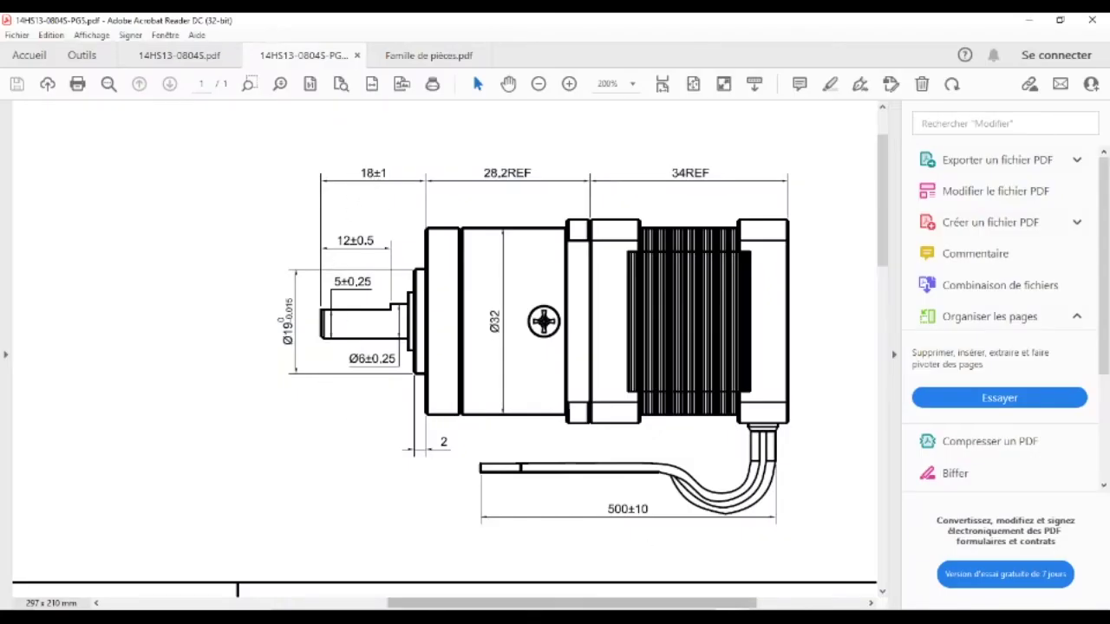
click(596, 610)
text(18)
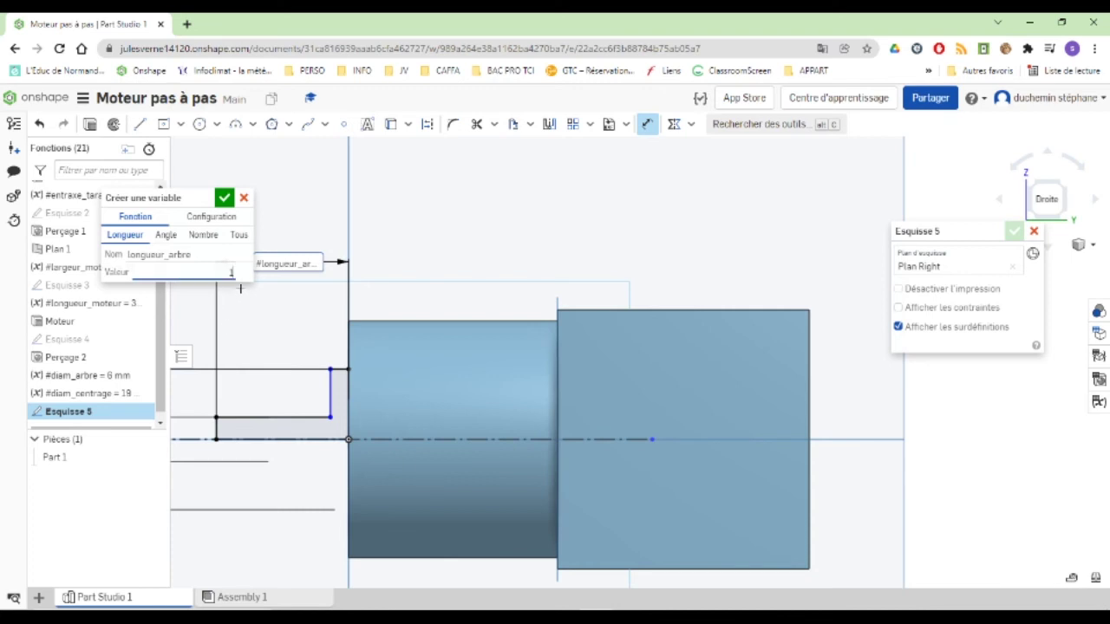
key(Return)
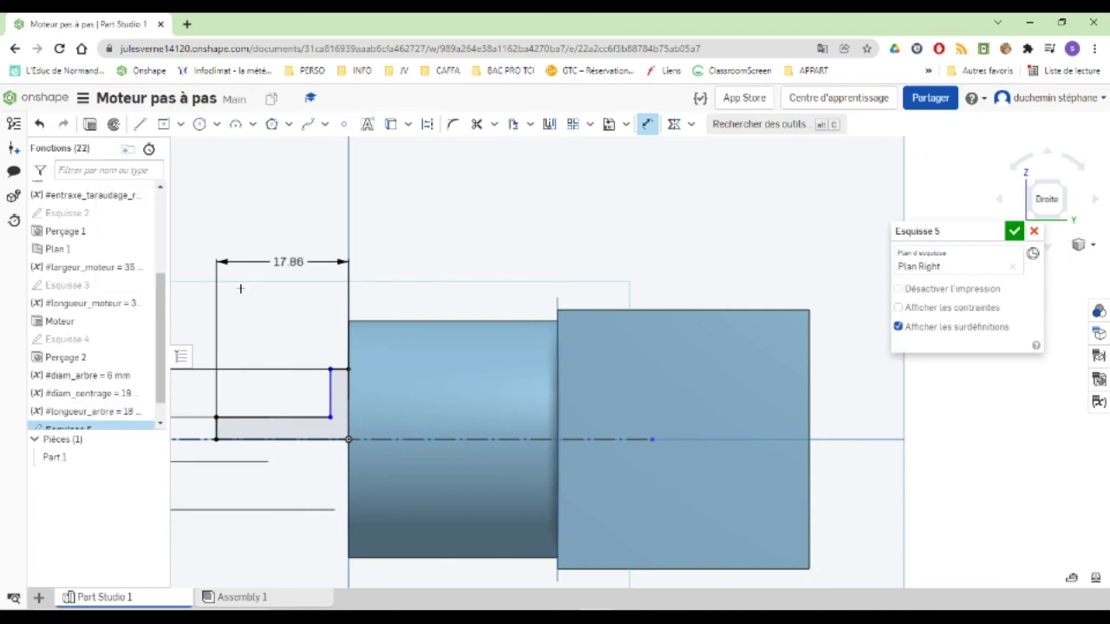
Dimension the length of the collar's short upper line, enter #longueur_centrage as its expression, and consult the geared motor drawing in Acrobat Reader.
click(331, 369)
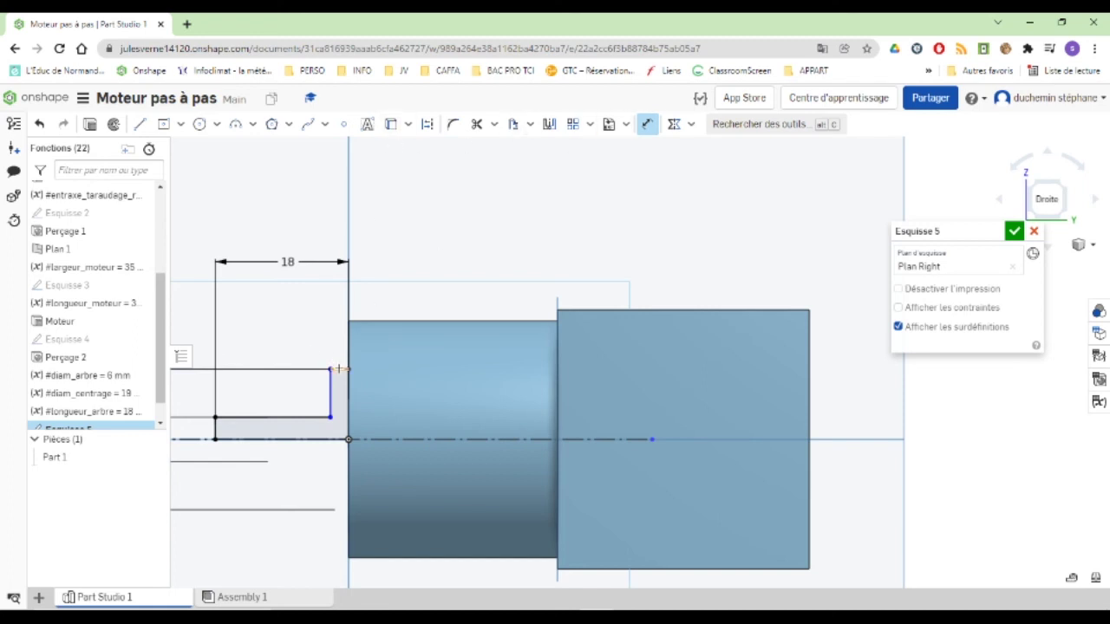
click(349, 369)
click(395, 281)
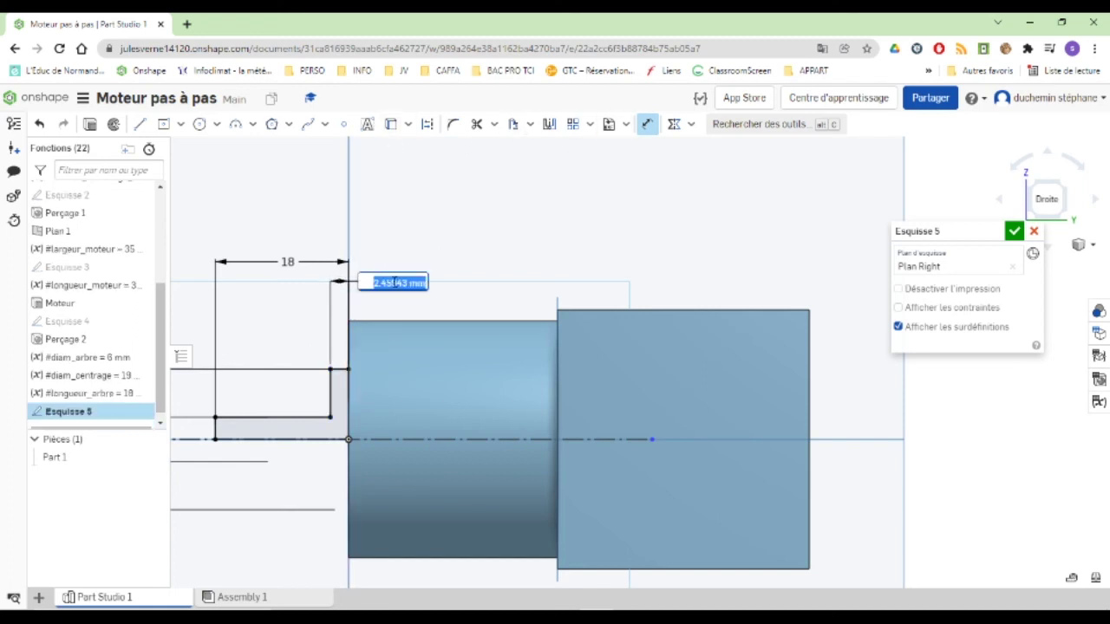
key(BackSpace)
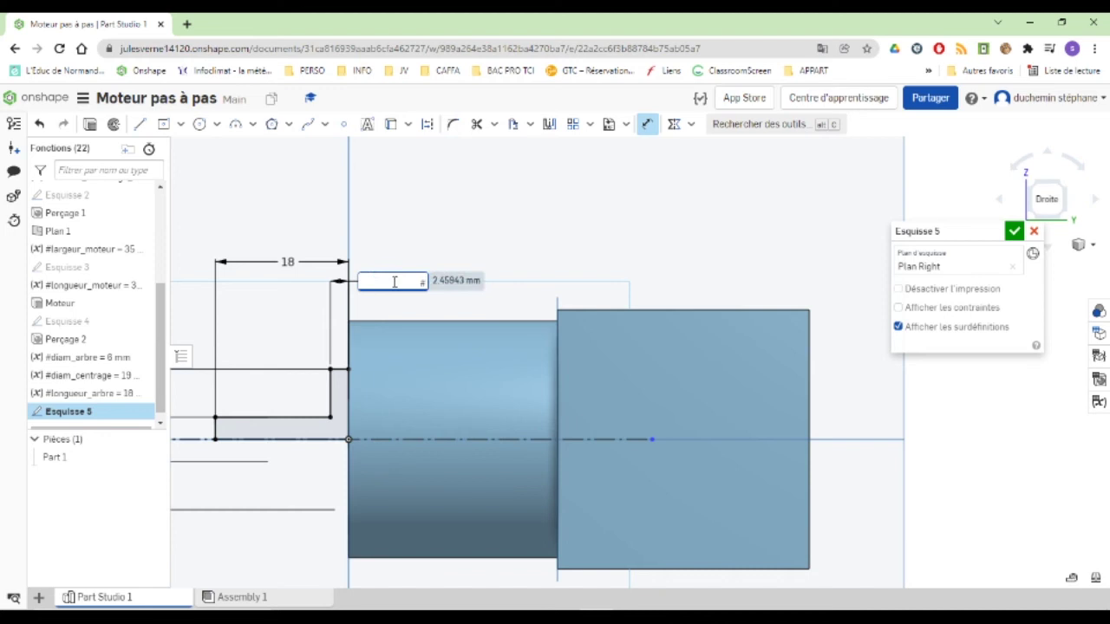
text(#longueur)
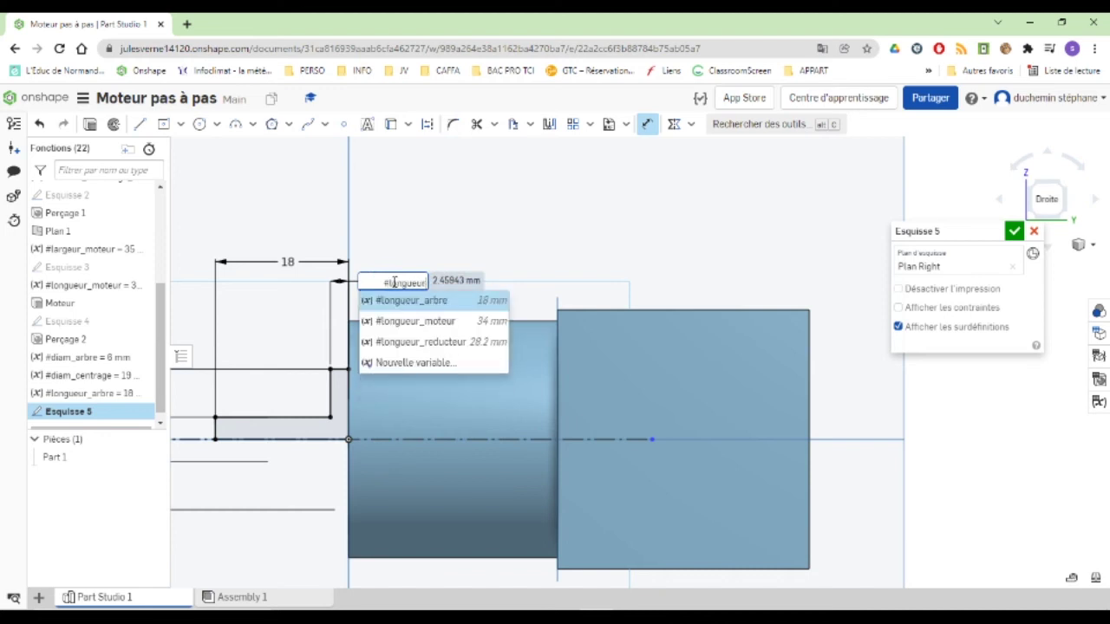
text(_c)
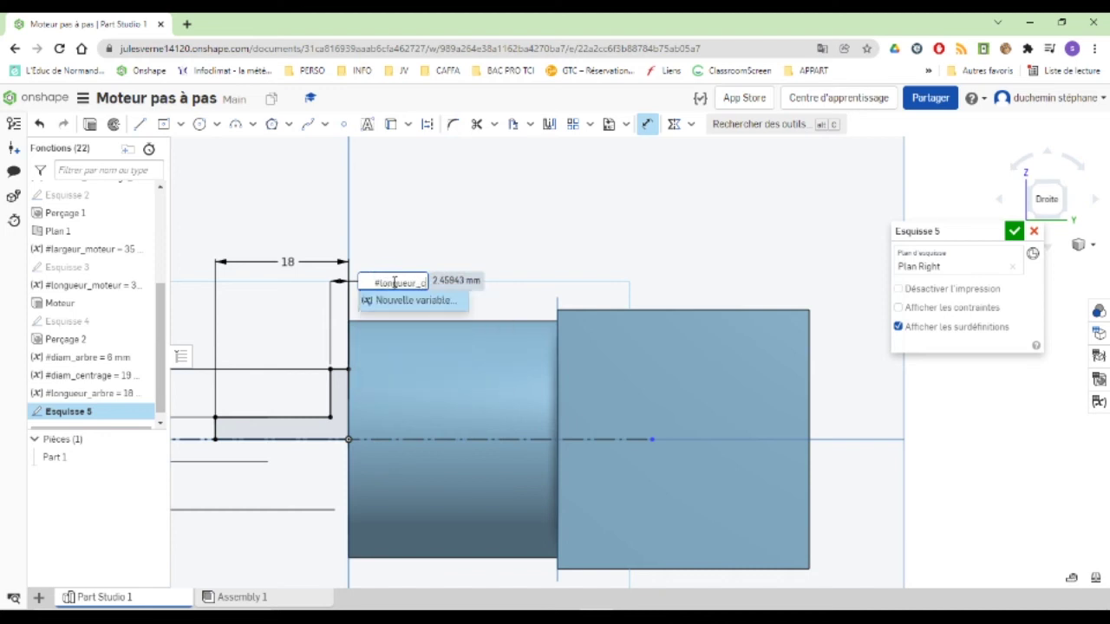
text(entrage)
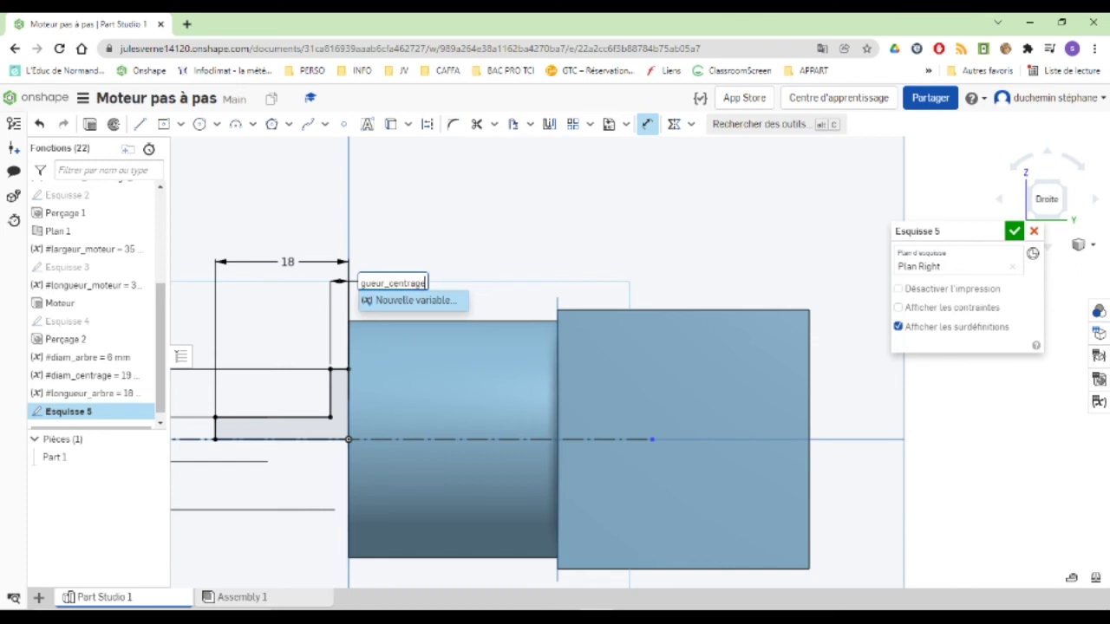
click(737, 563)
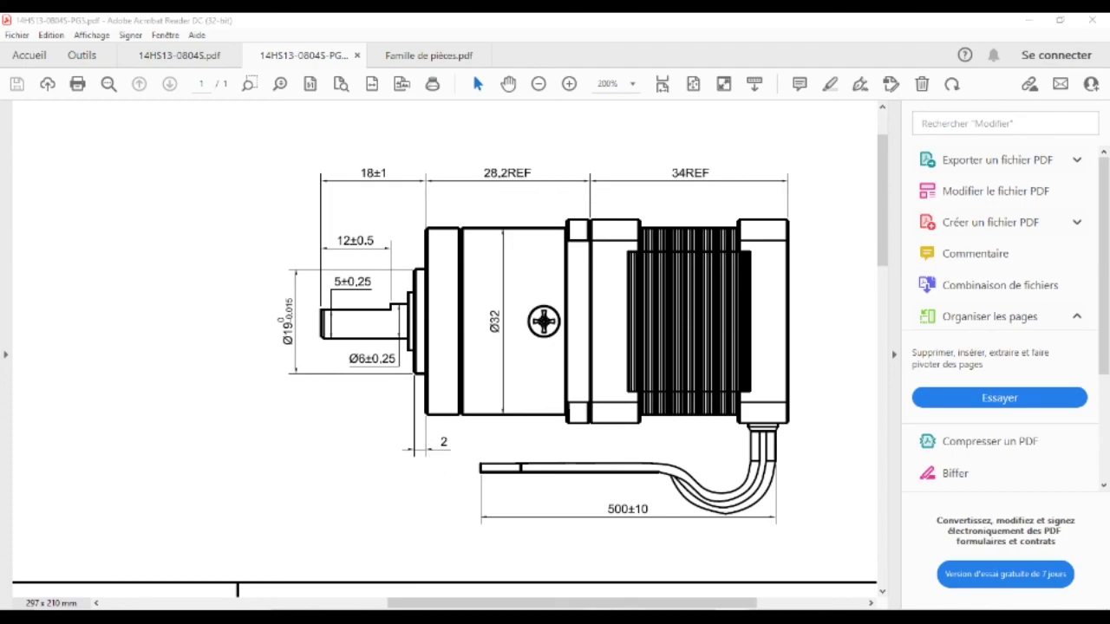
key(alt+Tab)
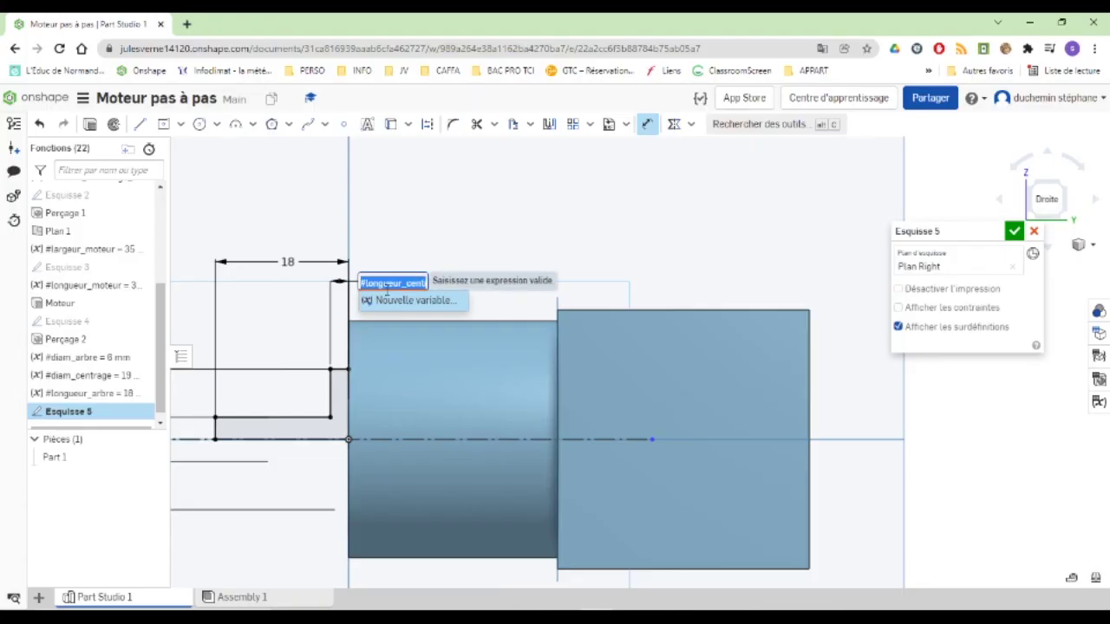
click(395, 300)
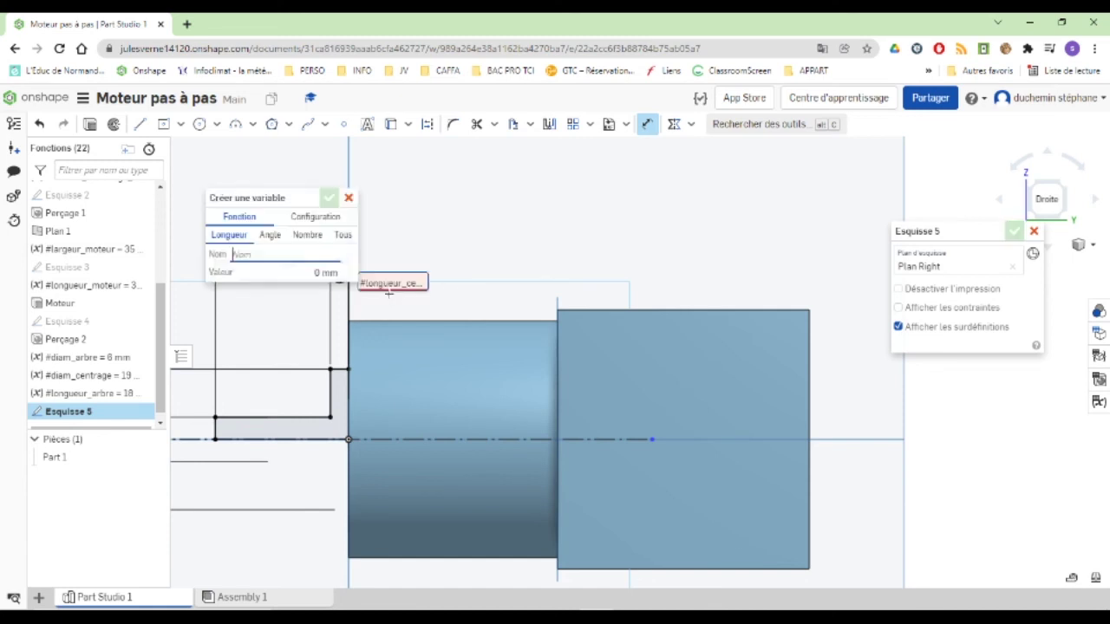
click(302, 254)
click(316, 271)
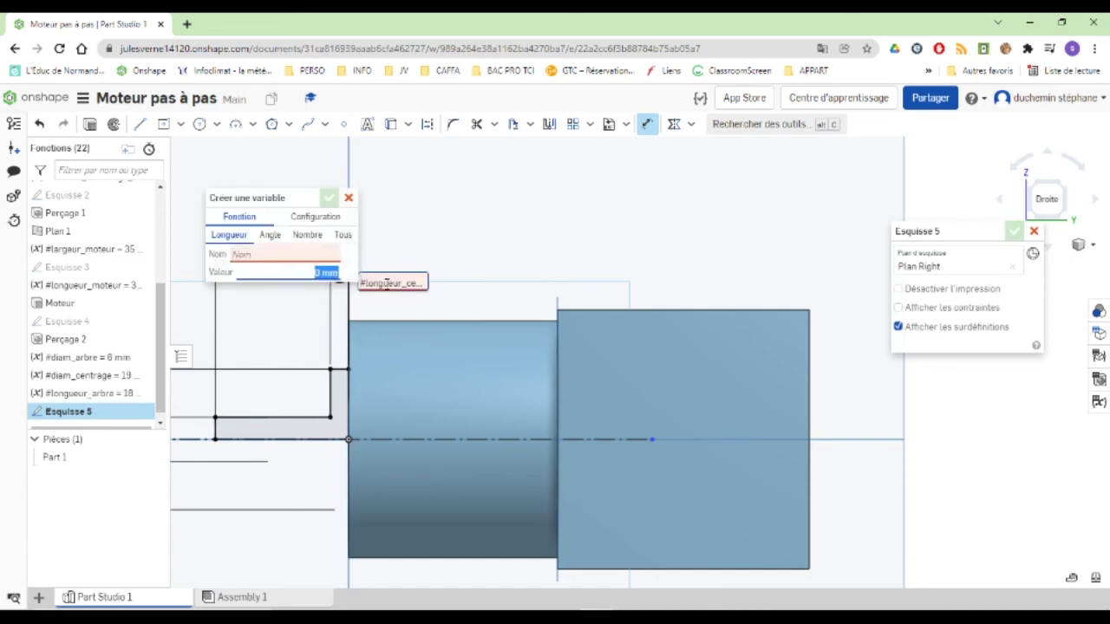
text(2)
click(331, 252)
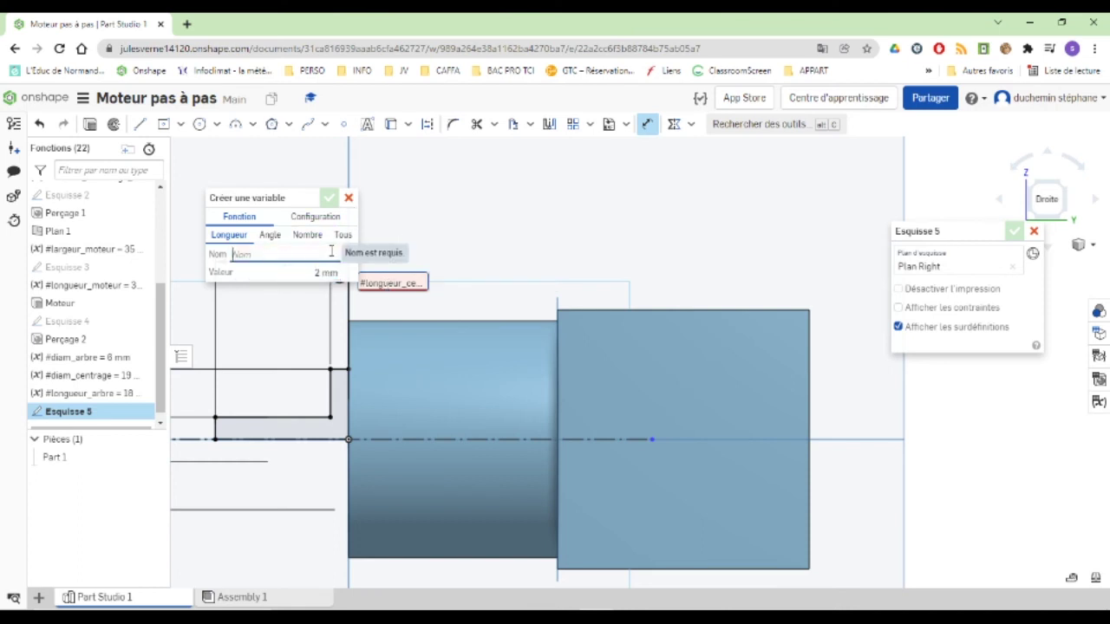
text(#lo)
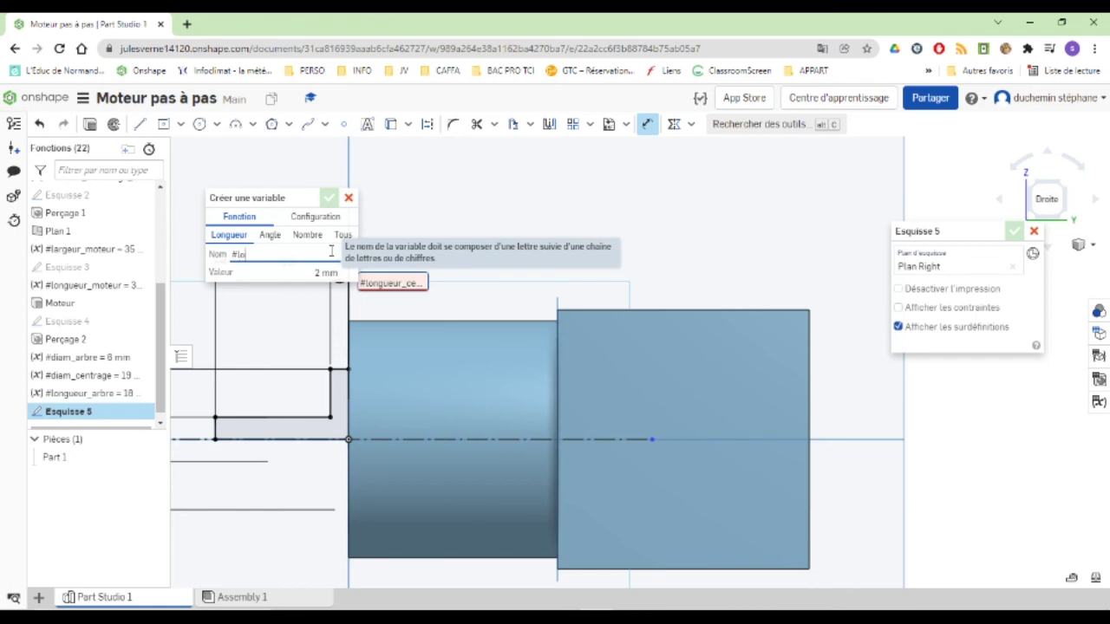
text(ngueur)
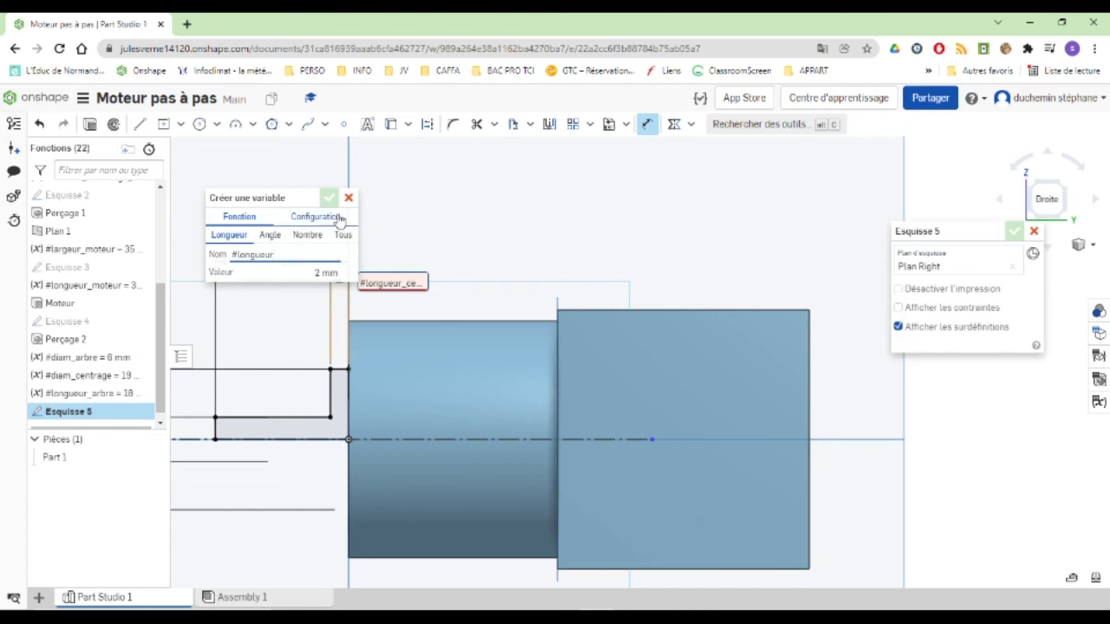
text(_centrage)
triple_click(324, 256)
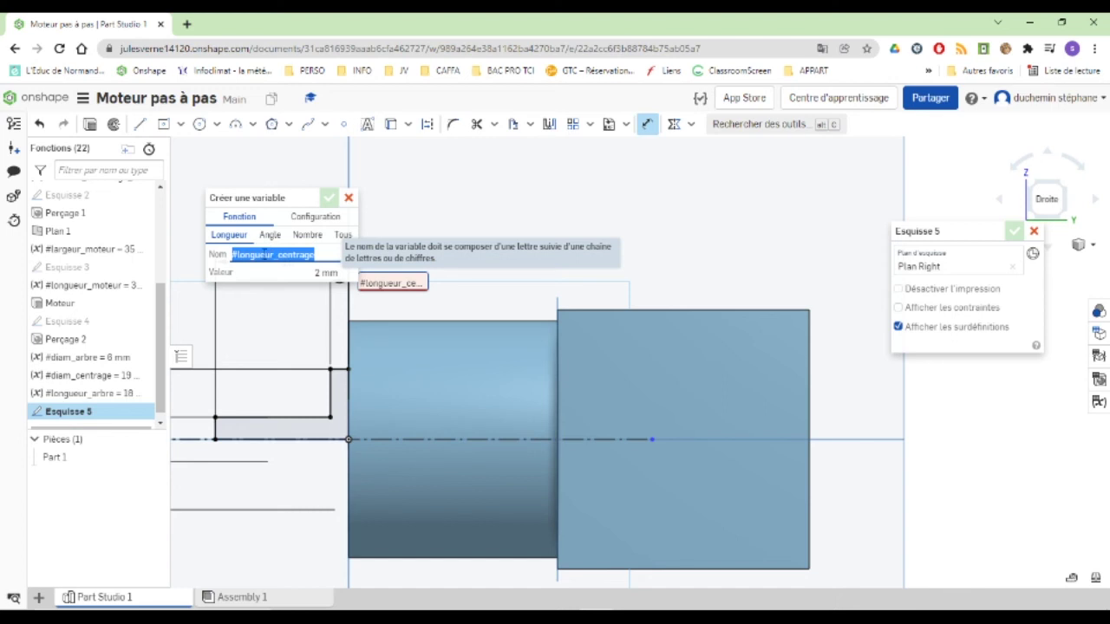
click(318, 255)
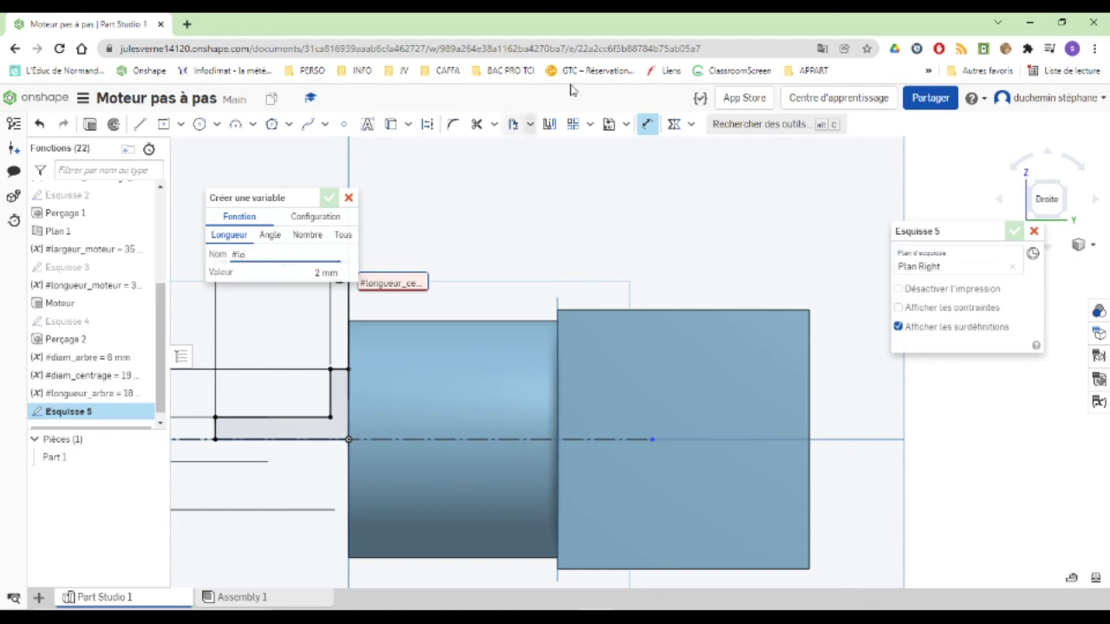
click(347, 198)
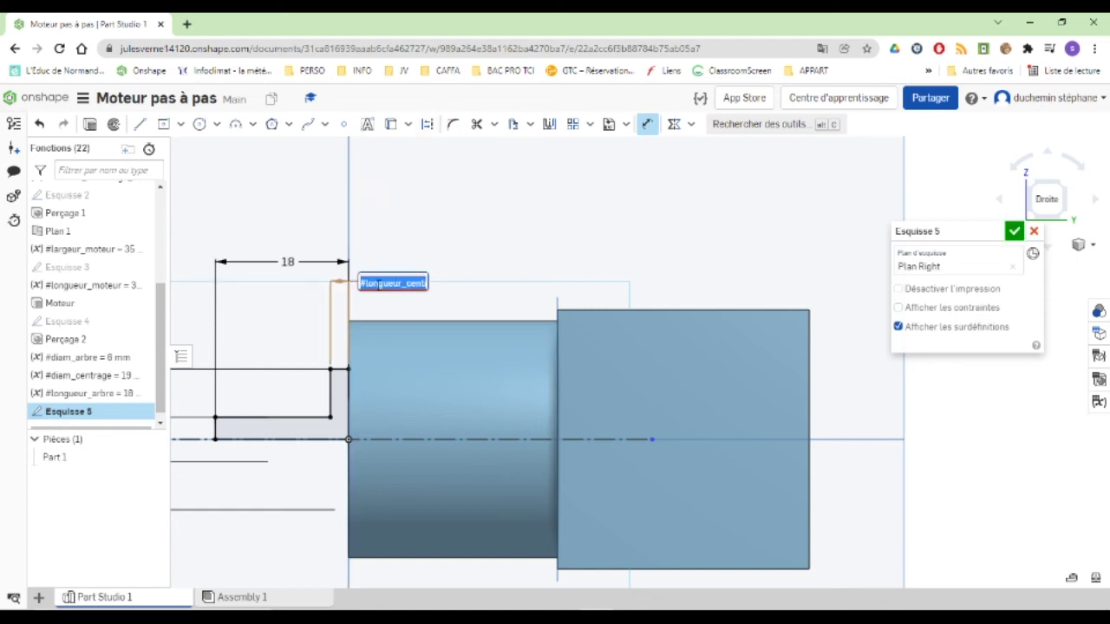
Set the collar length to a new variable #longueur_centrage of 2 mm.
key(BackSpace)
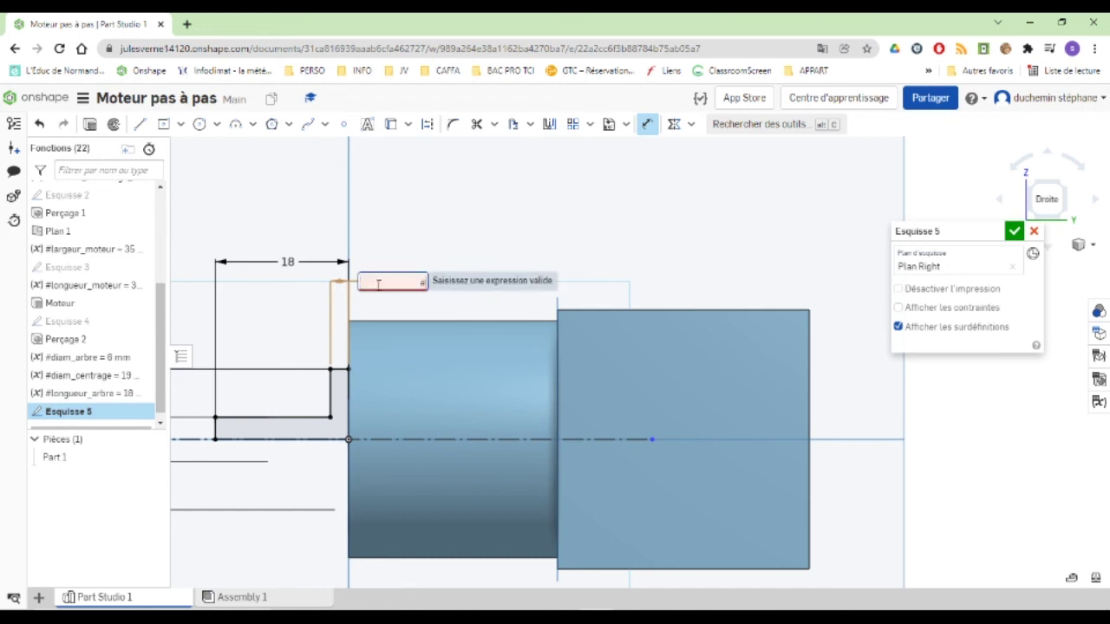
text(#lon)
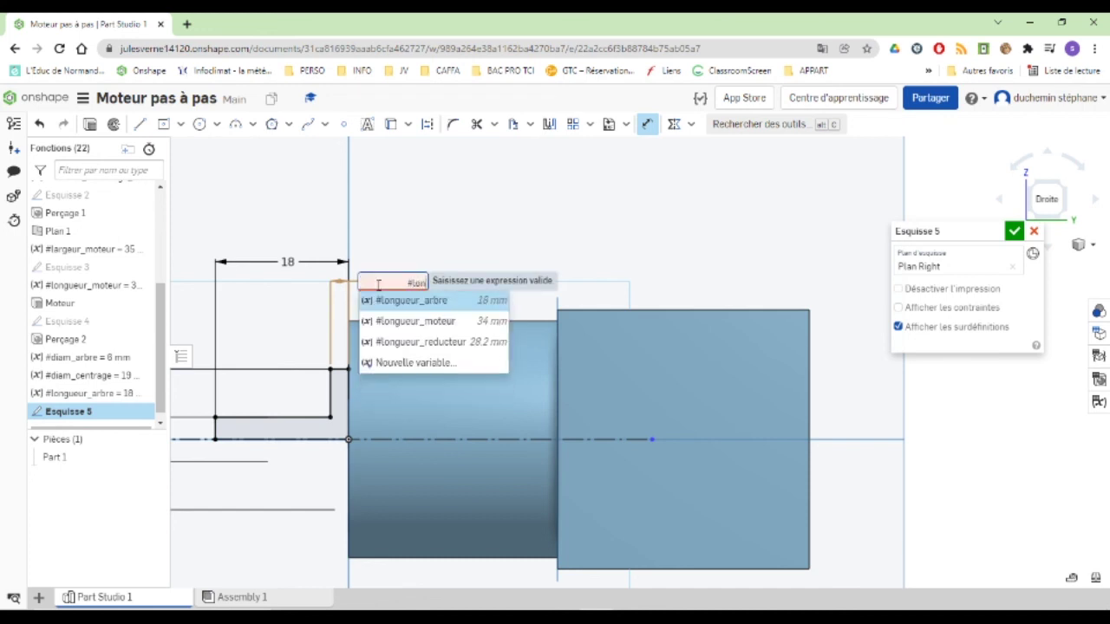
text(gueur_centrage)
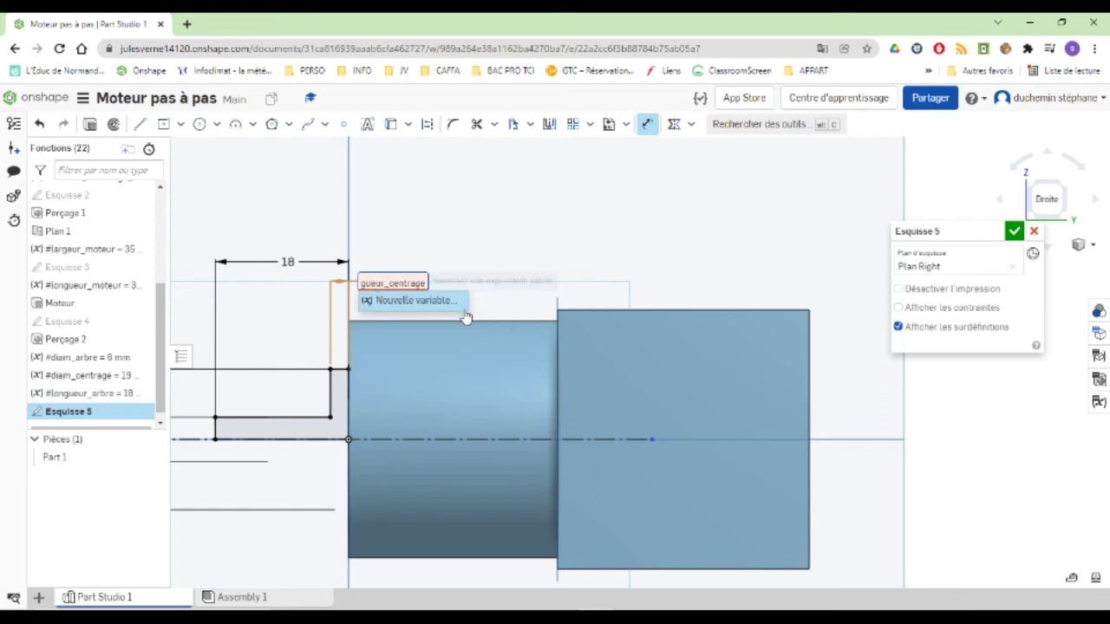
click(391, 300)
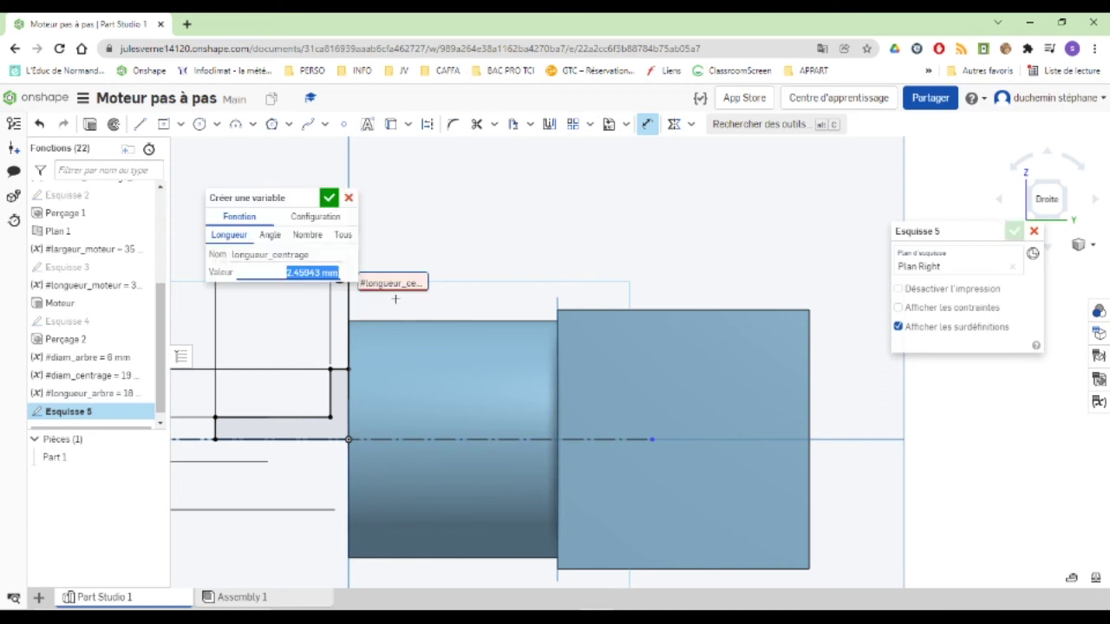
text(2)
key(Return)
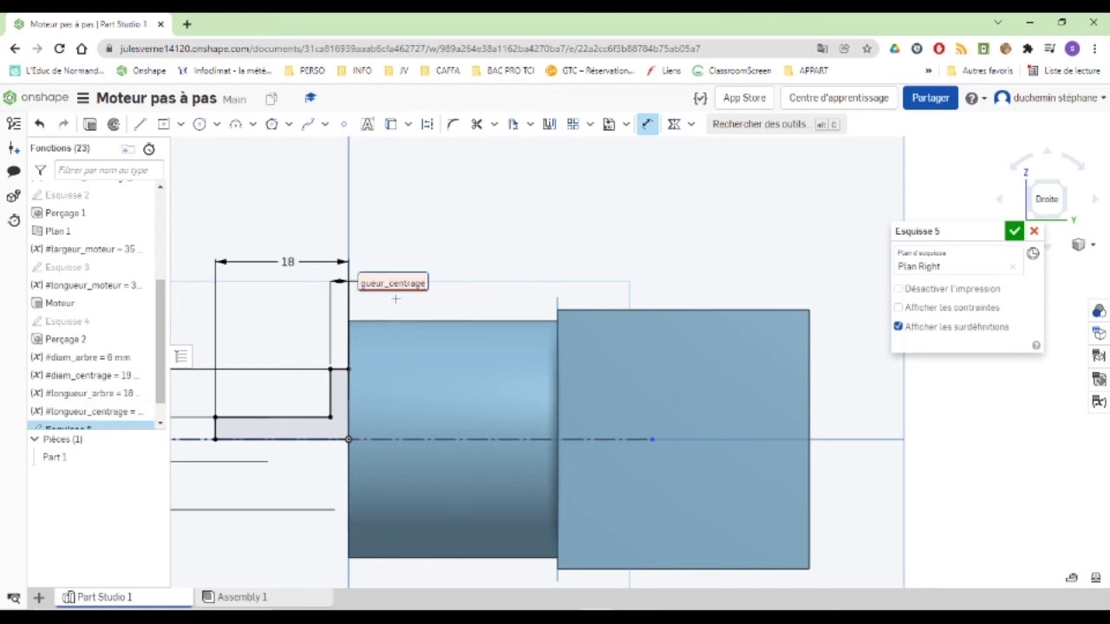
key(Return)
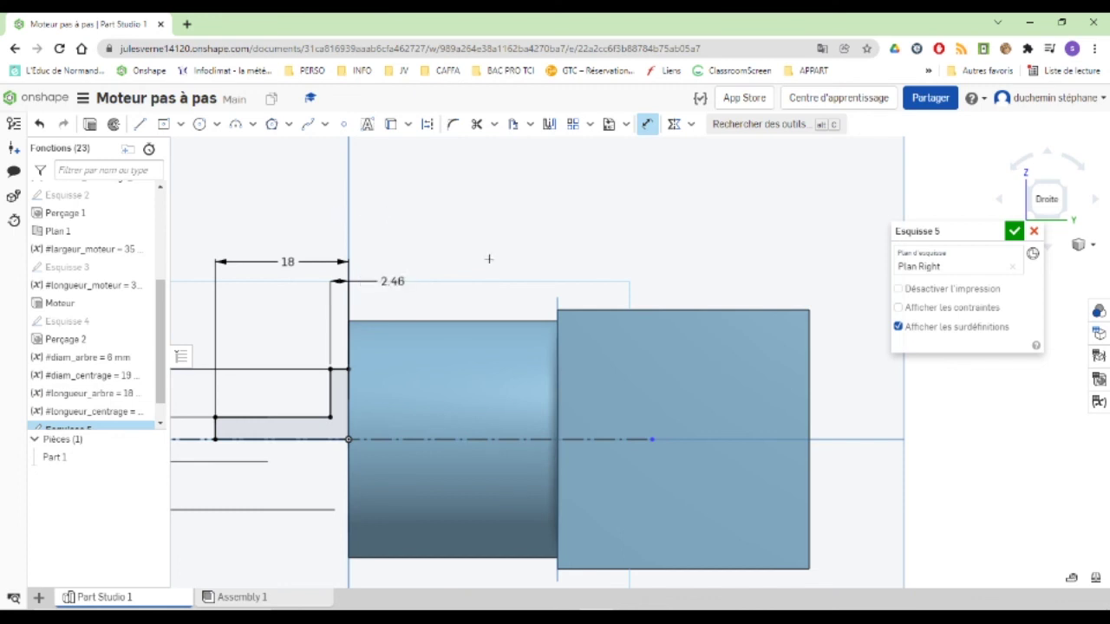
Revolve the shaft and collar profile fully about its dash-dot centreline, adding it to Part 1.
scroll(280, 404, up, 1)
scroll(286, 399, down, 4)
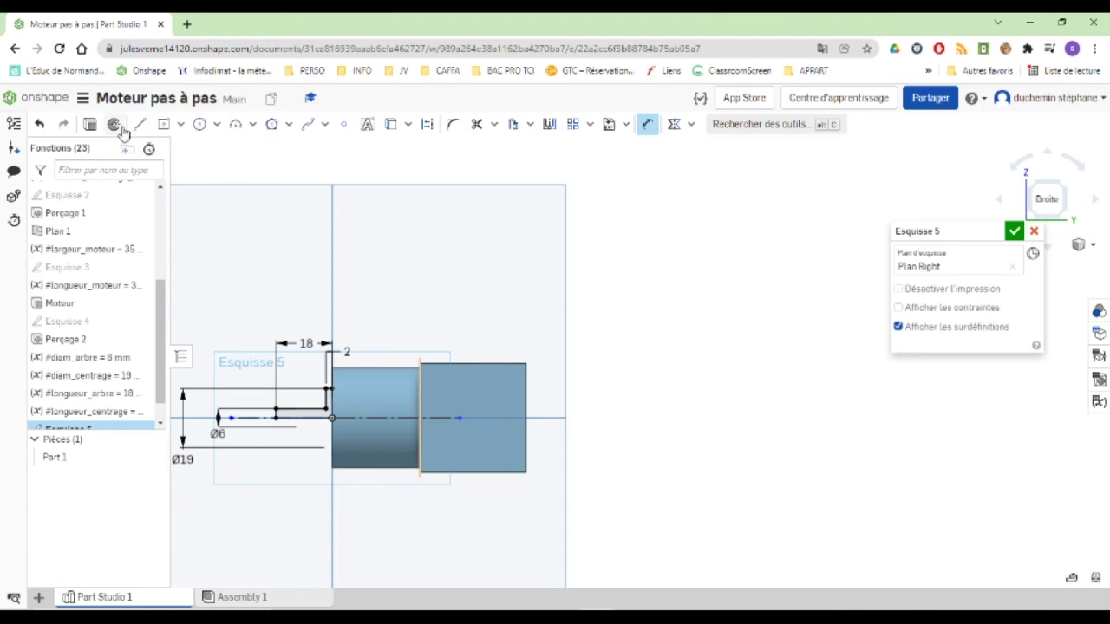
key(Return)
key(shift+w)
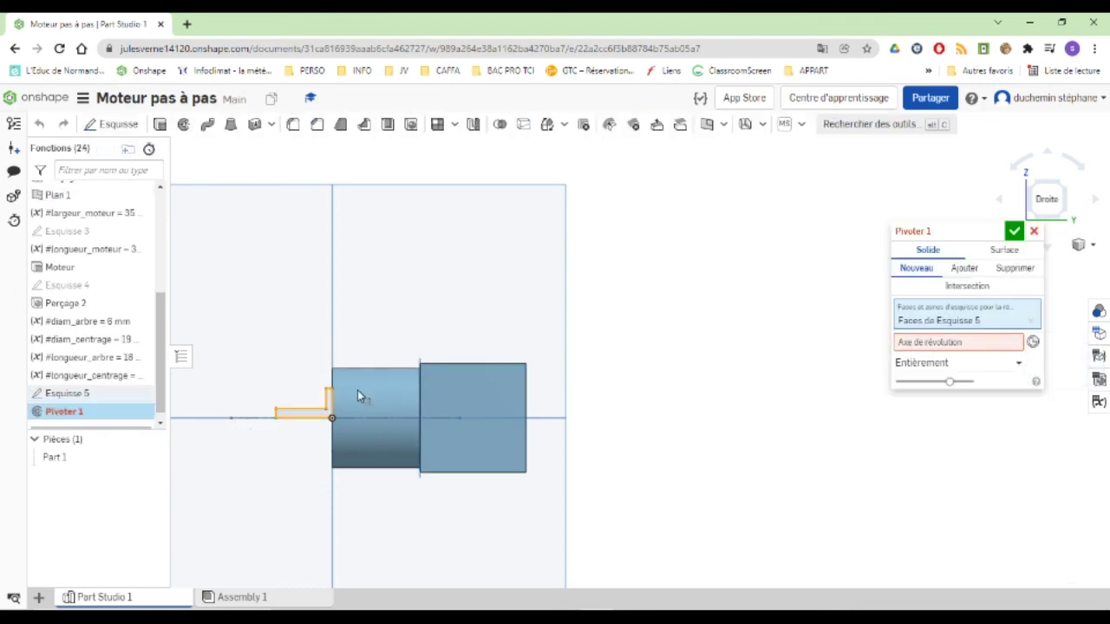
click(249, 418)
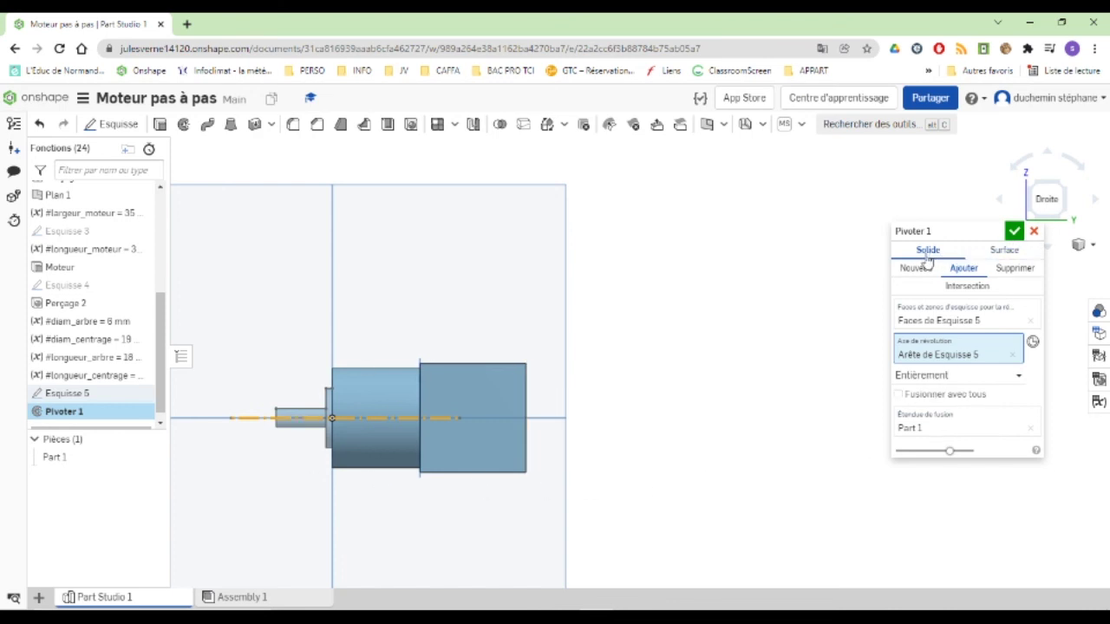
Name the revolve Arbre_centrage and accept it, consulting the shaft flat's dimensions on the geared motor drawing in Acrobat Reader.
click(961, 236)
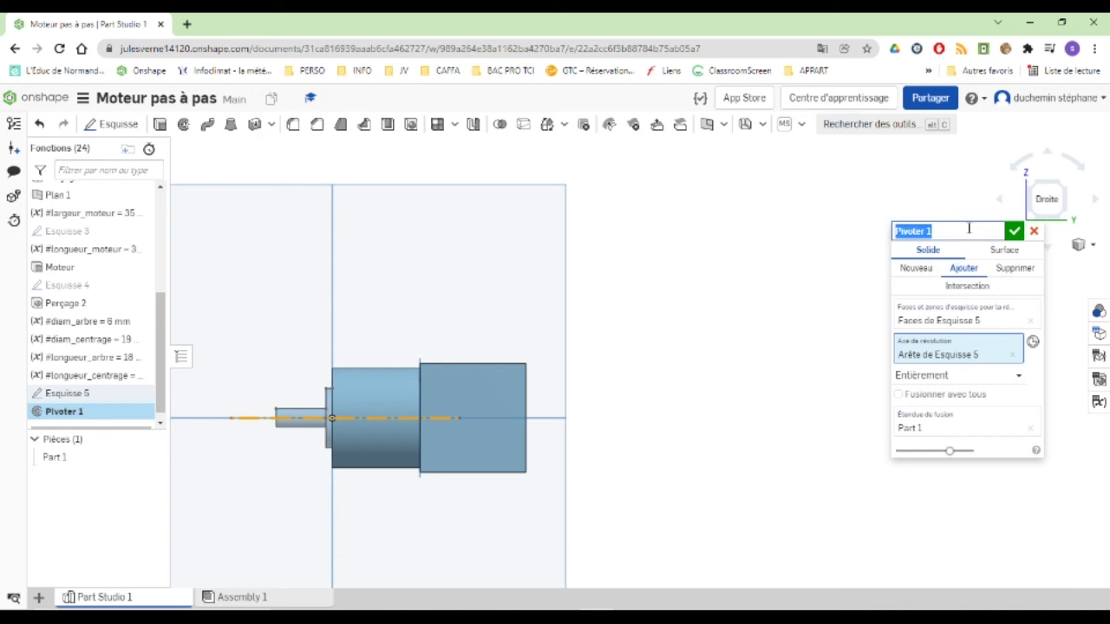
text(Arbre_centra)
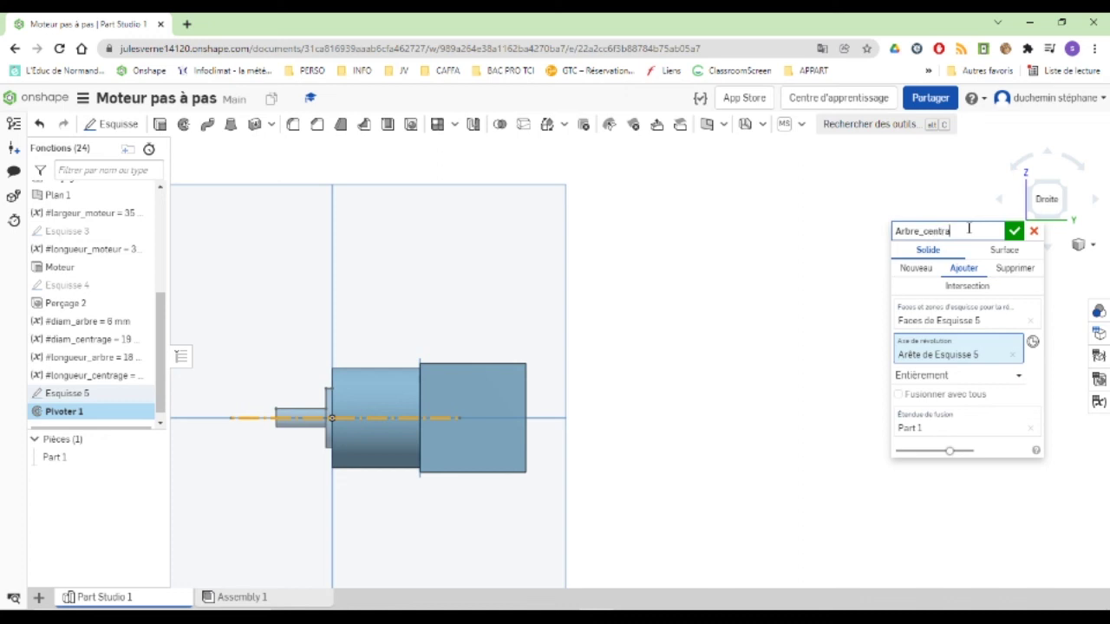
key(Return)
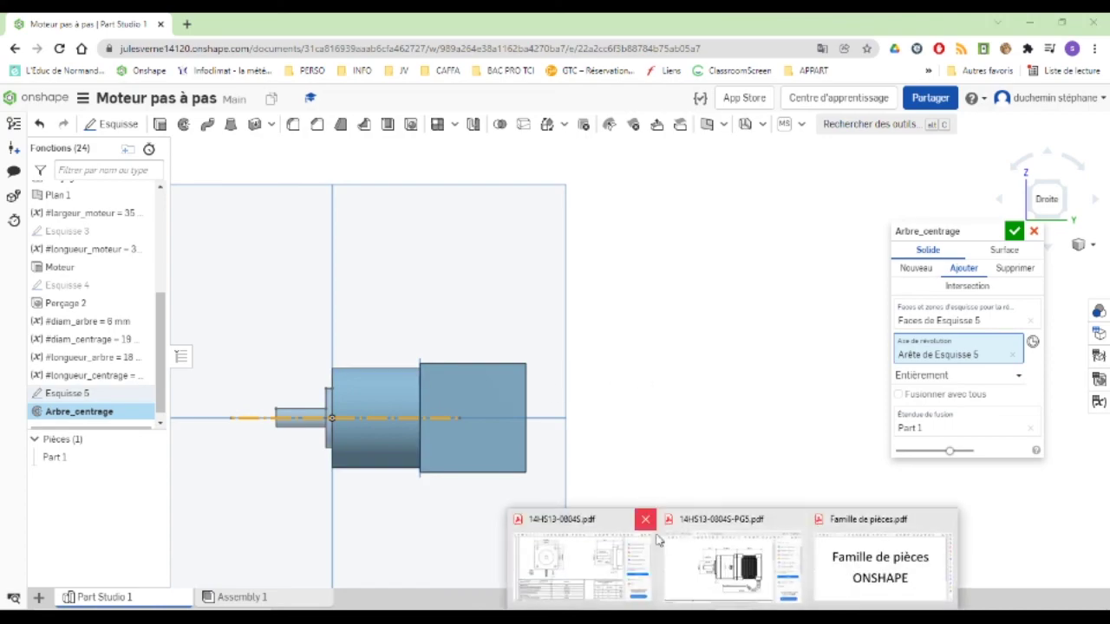
click(708, 567)
scroll(562, 339, down, 3)
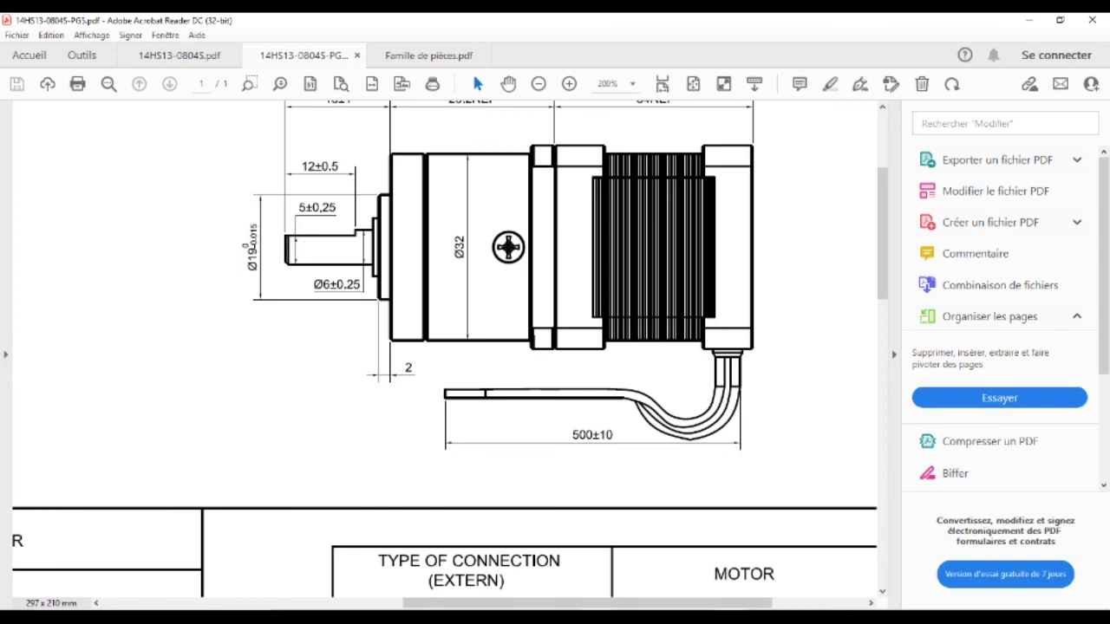
key(alt+Tab)
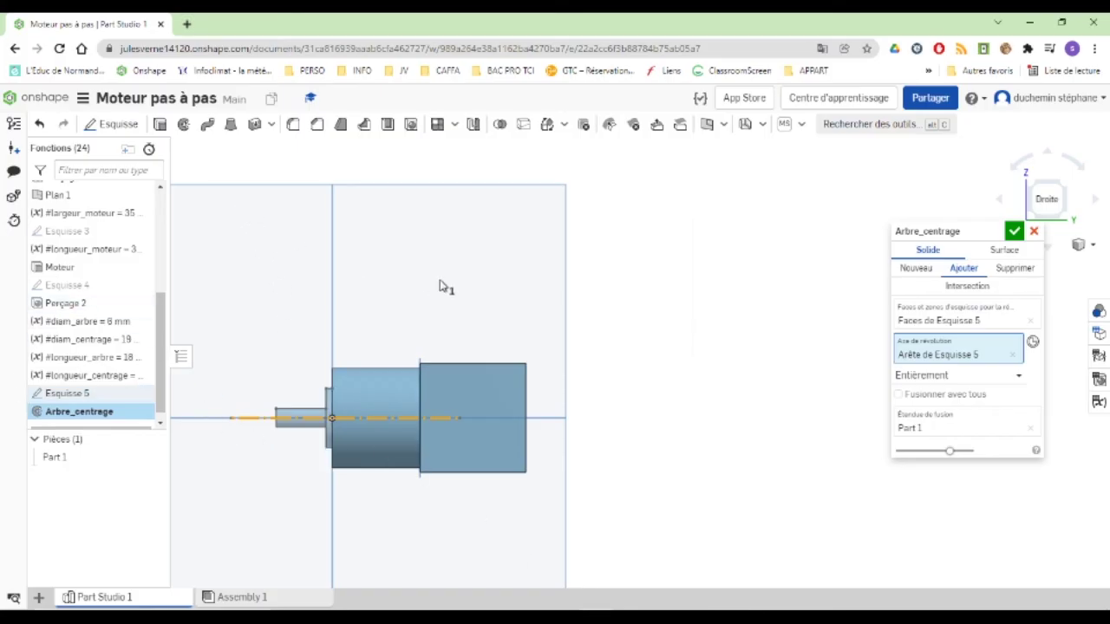
scroll(430, 287, down, 3)
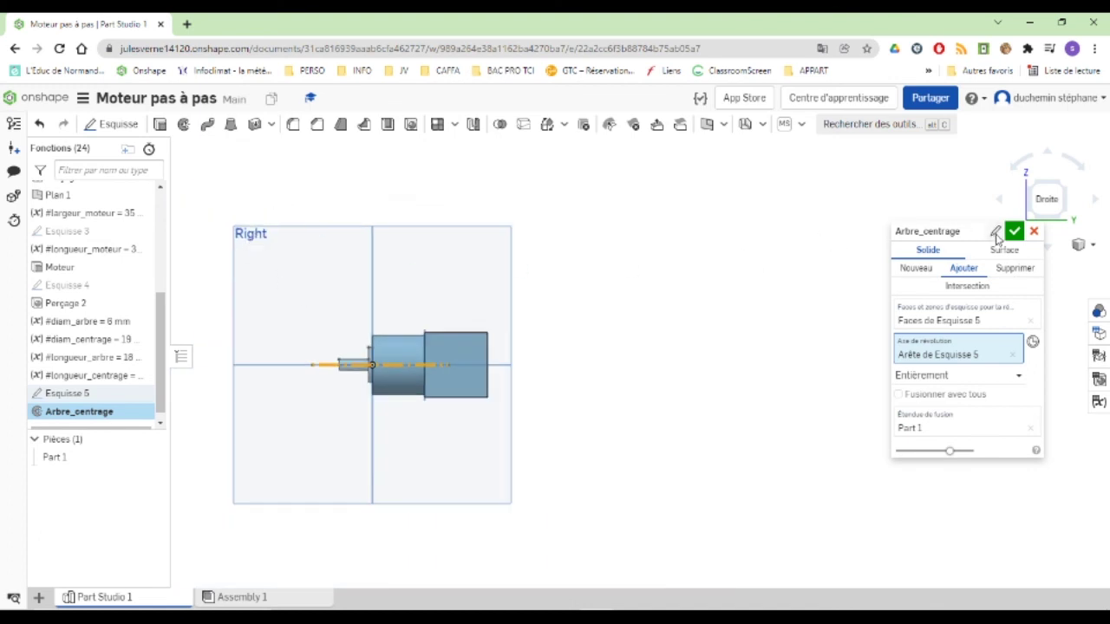
click(1013, 230)
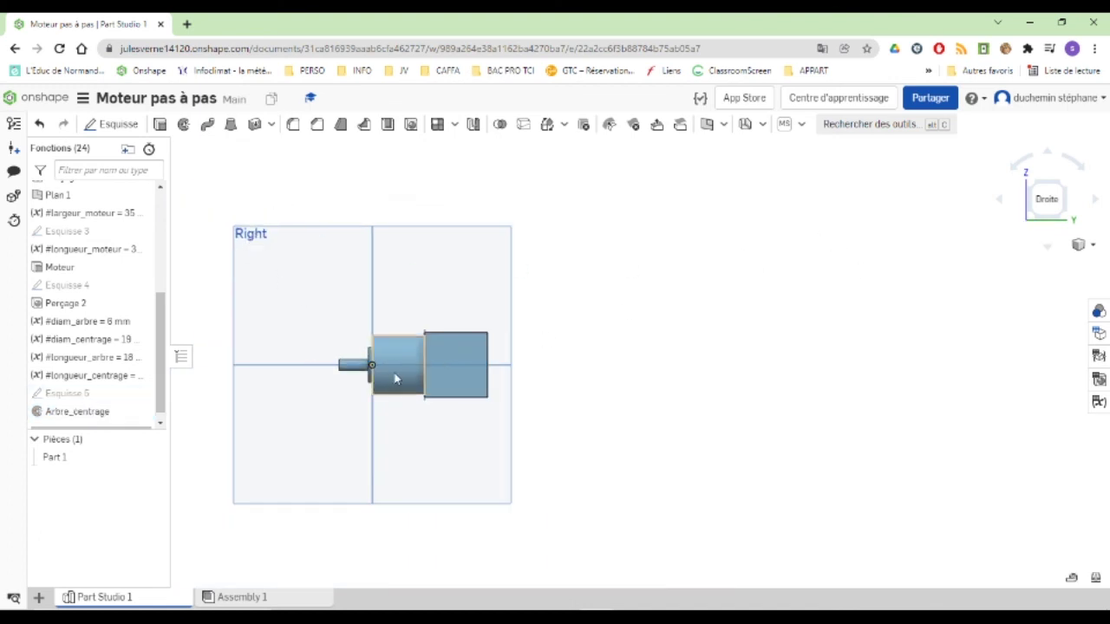
Sketch a corner rectangle about 12 mm by 4 mm on the Right plane, overlapping the shaft's upper edge at its free end.
click(258, 227)
click(119, 125)
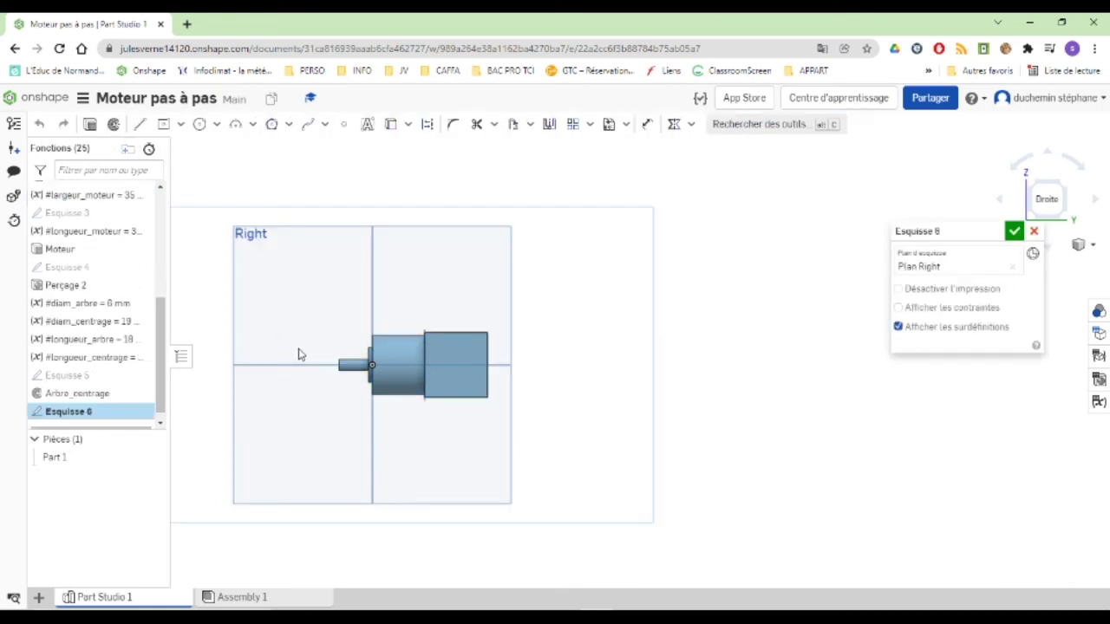
scroll(260, 304, down, 2)
scroll(337, 358, up, 6)
scroll(441, 450, up, 2)
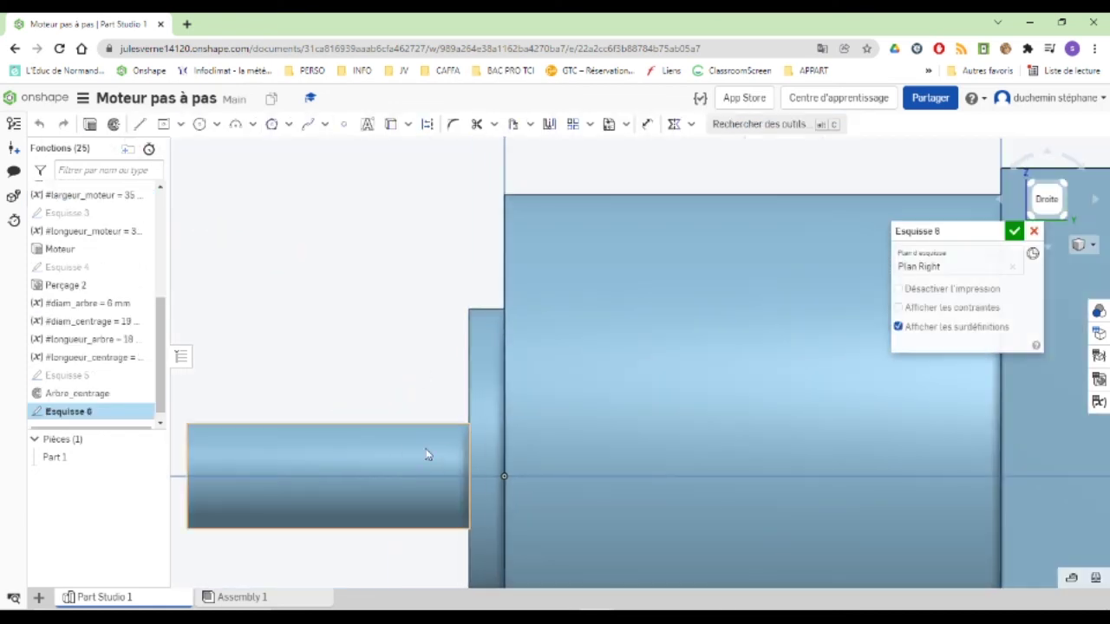
scroll(130, 213, down, 1)
scroll(245, 327, down, 1)
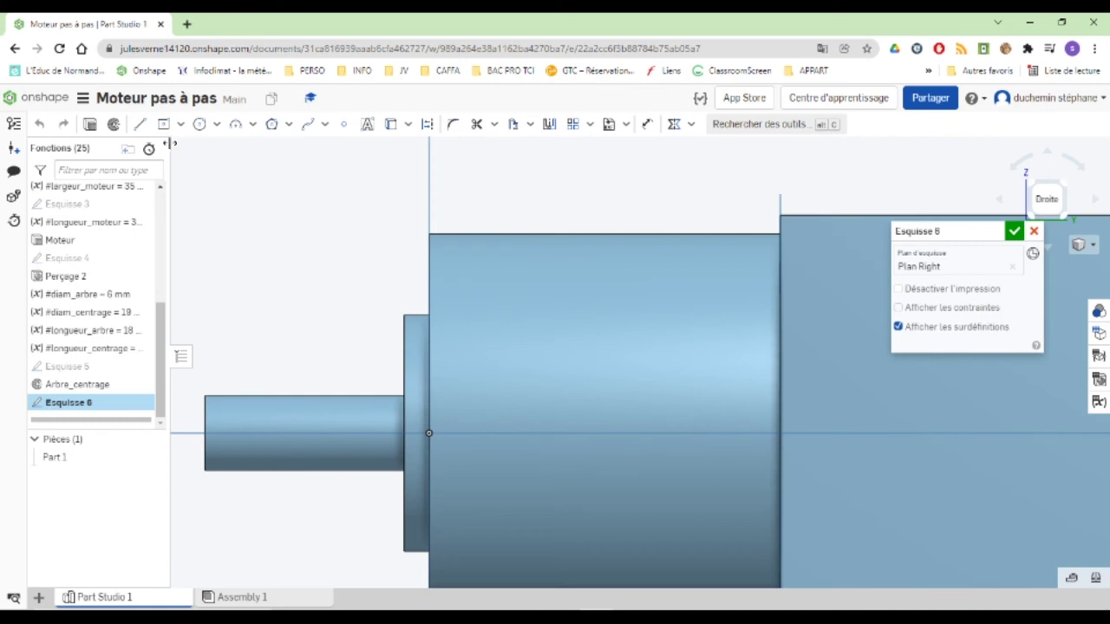
click(139, 124)
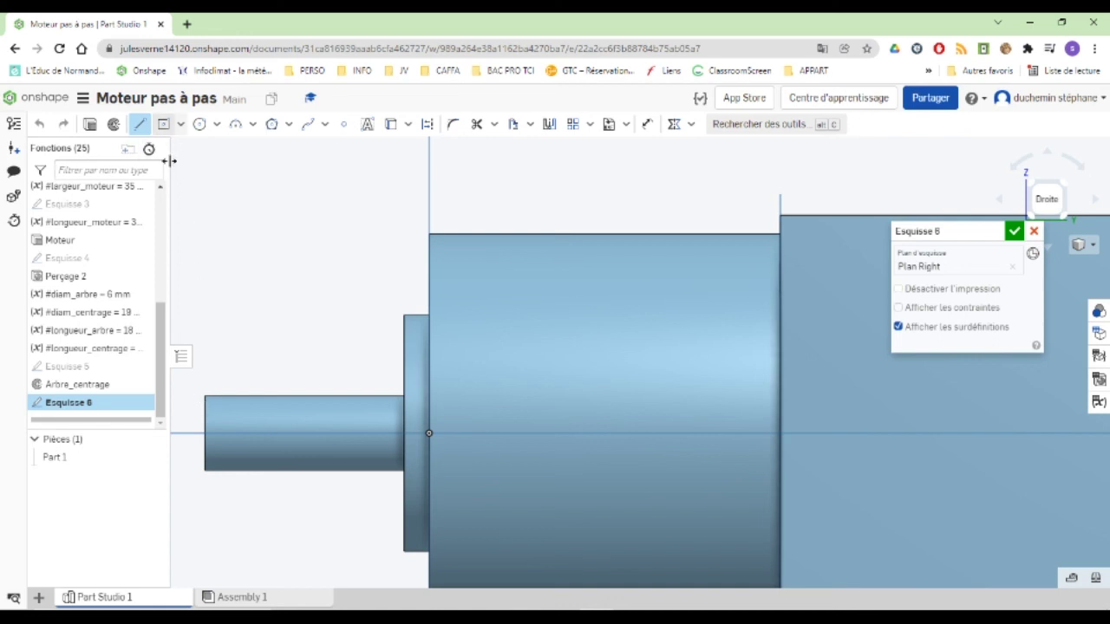
click(182, 126)
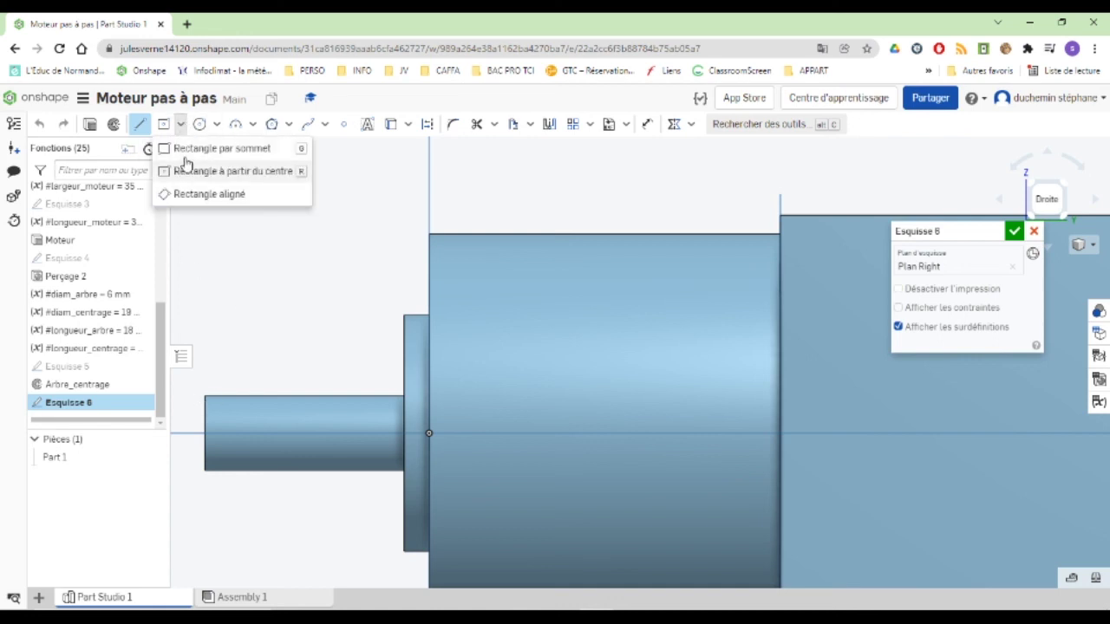
click(217, 148)
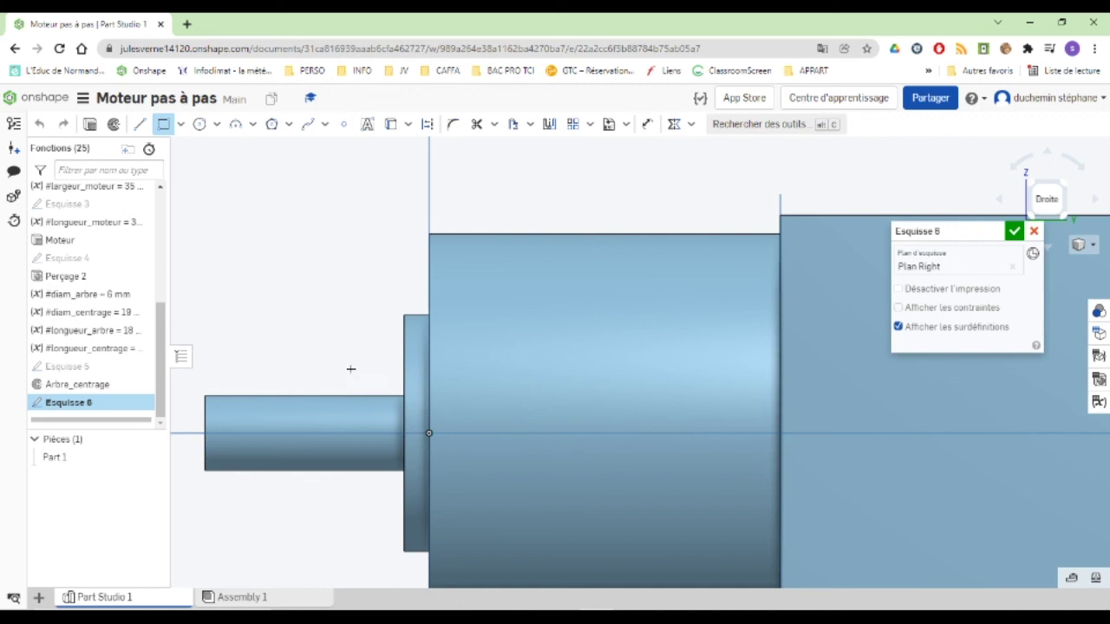
click(351, 364)
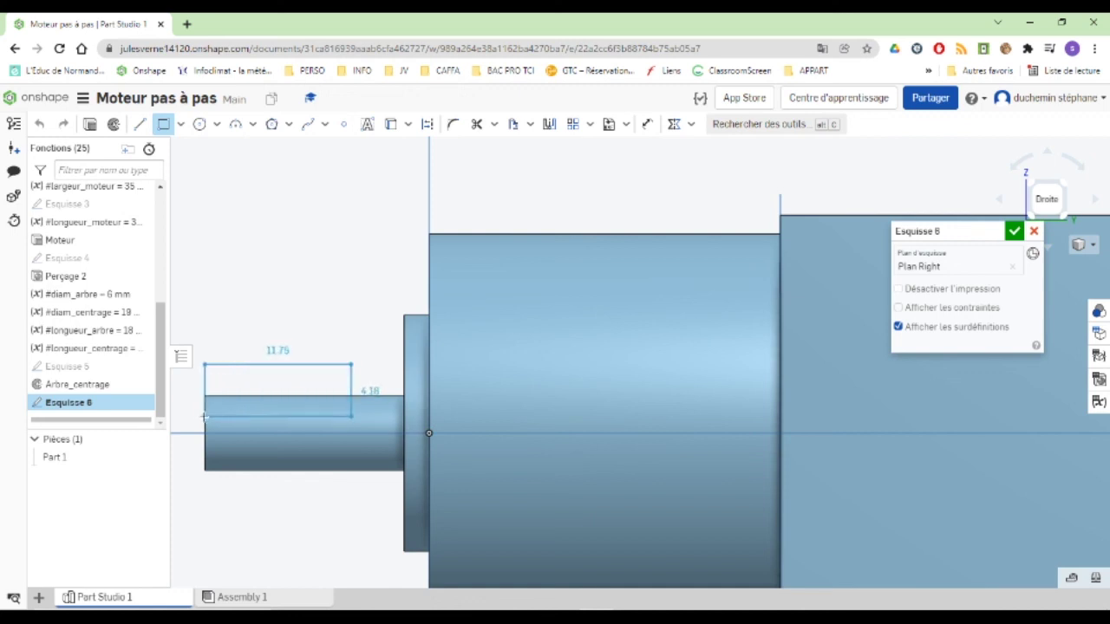
click(198, 414)
key(Escape)
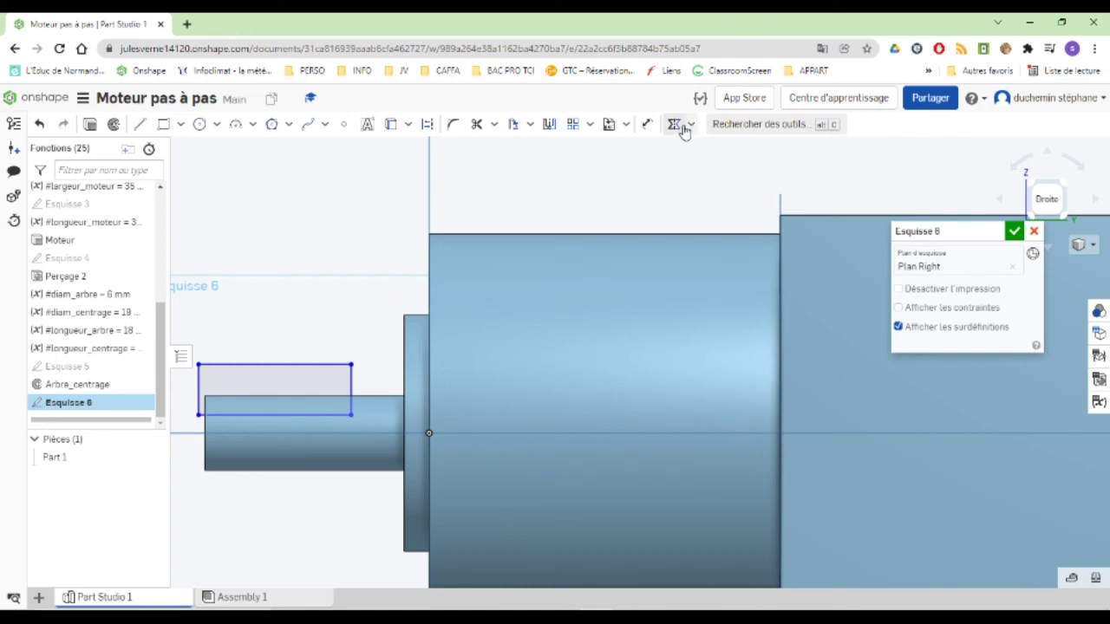
Make the rectangle's lower outer corner coincident with the shaft's free end edge.
click(691, 127)
click(703, 147)
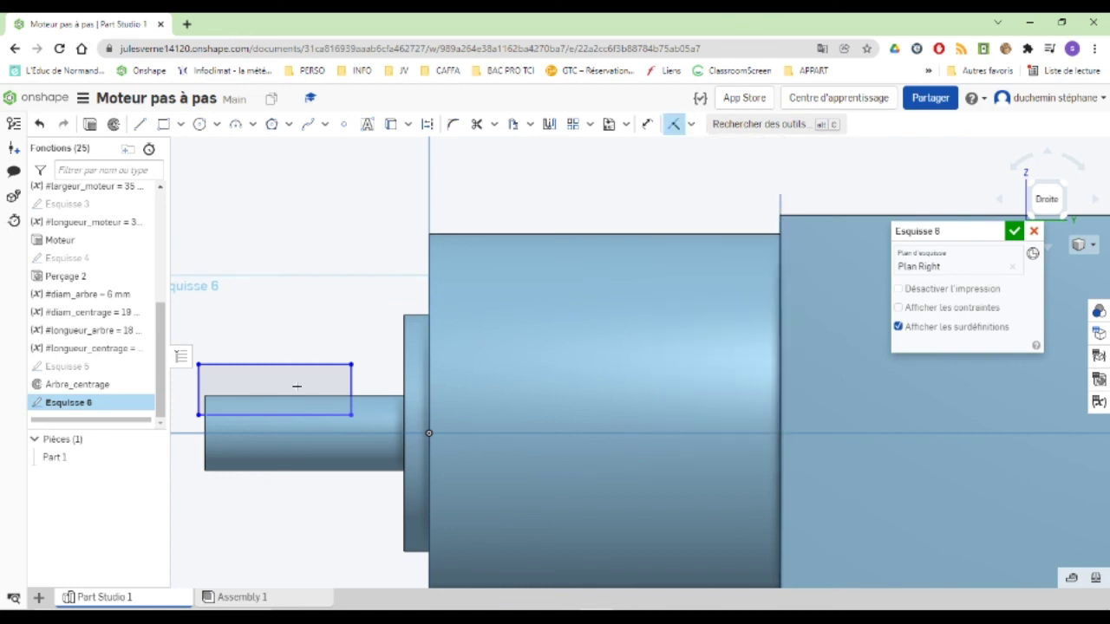
click(198, 415)
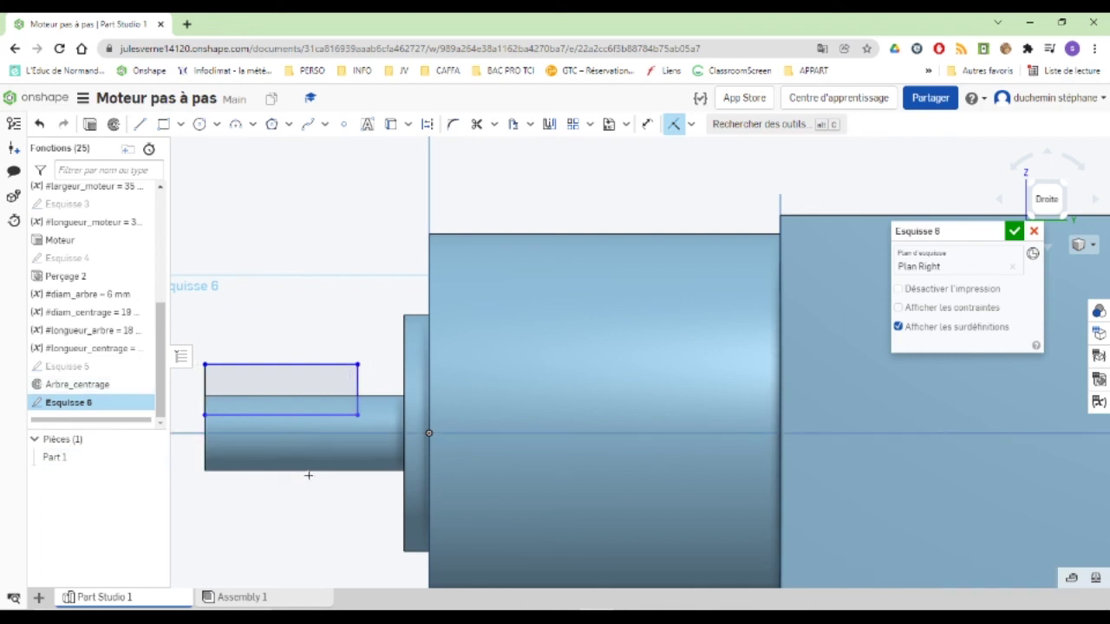
Project the shaft's outline into the sketch and bring the rectangle's upper side onto the shaft's upper edge.
click(391, 124)
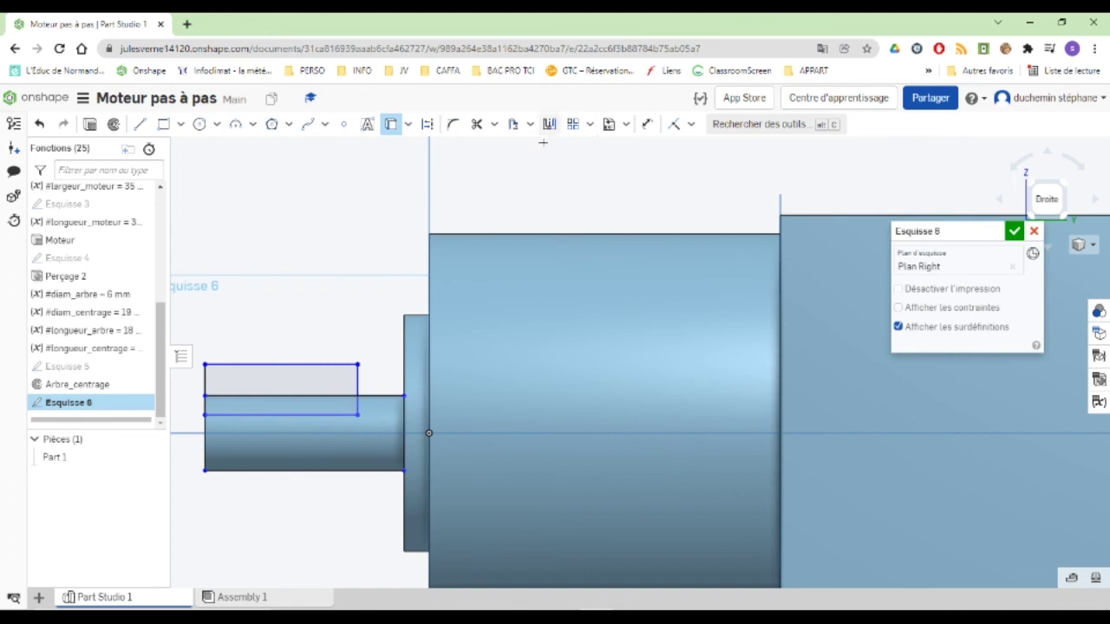
mouse_move(357, 365)
mouse_down()
mouse_move(354, 416)
mouse_move(356, 394)
mouse_up()
scroll(364, 399, down, 3)
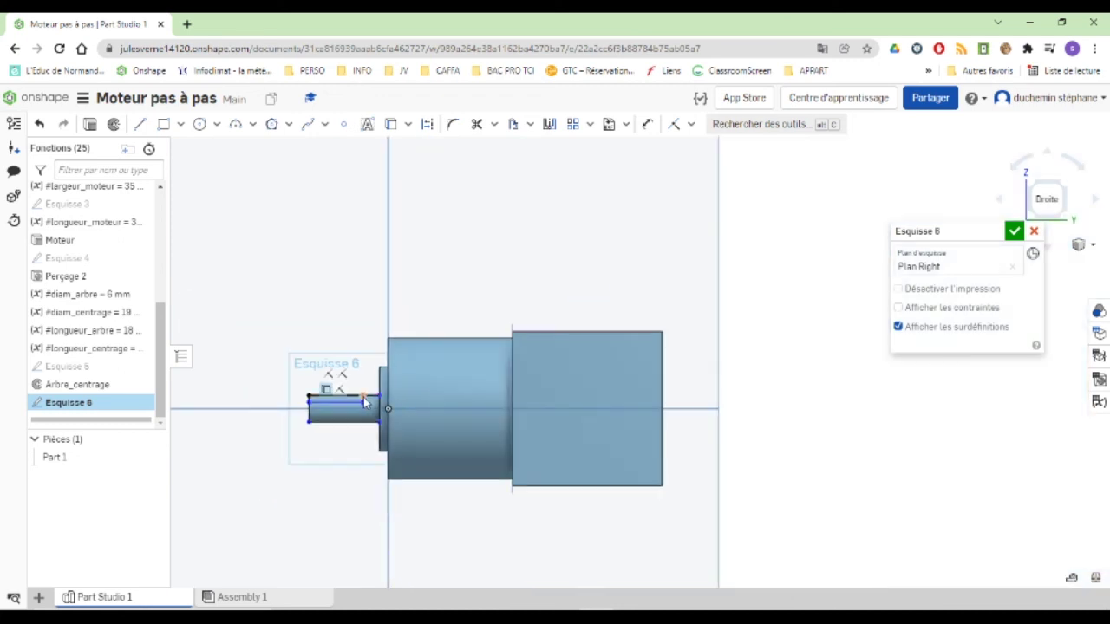